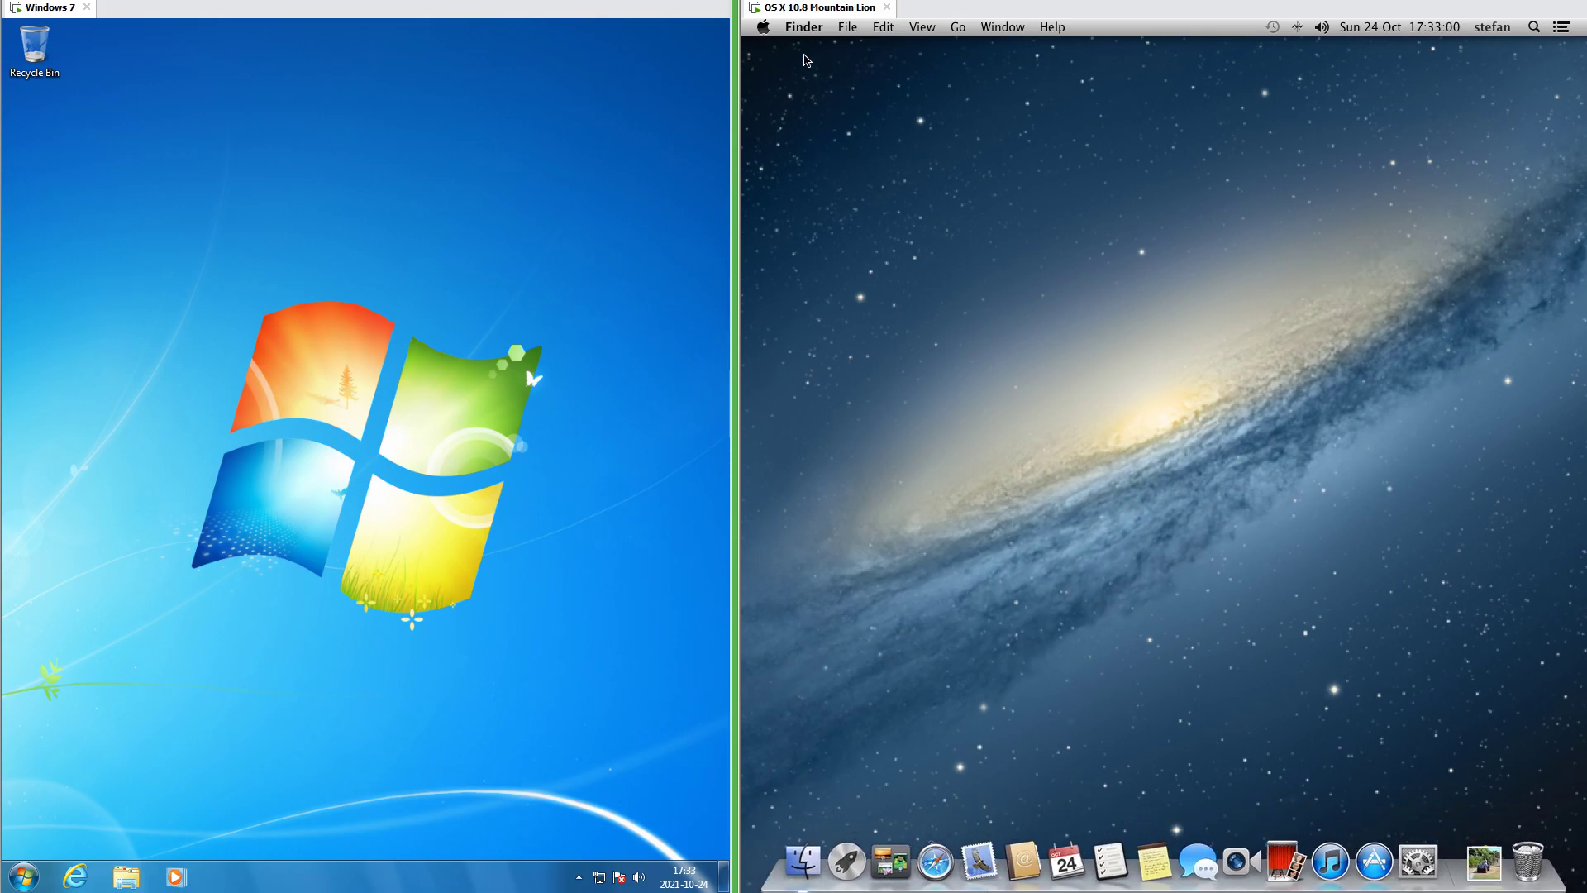
Open and close the Windows Start menu, then open an Explorer Libraries window.
left_click(20, 883)
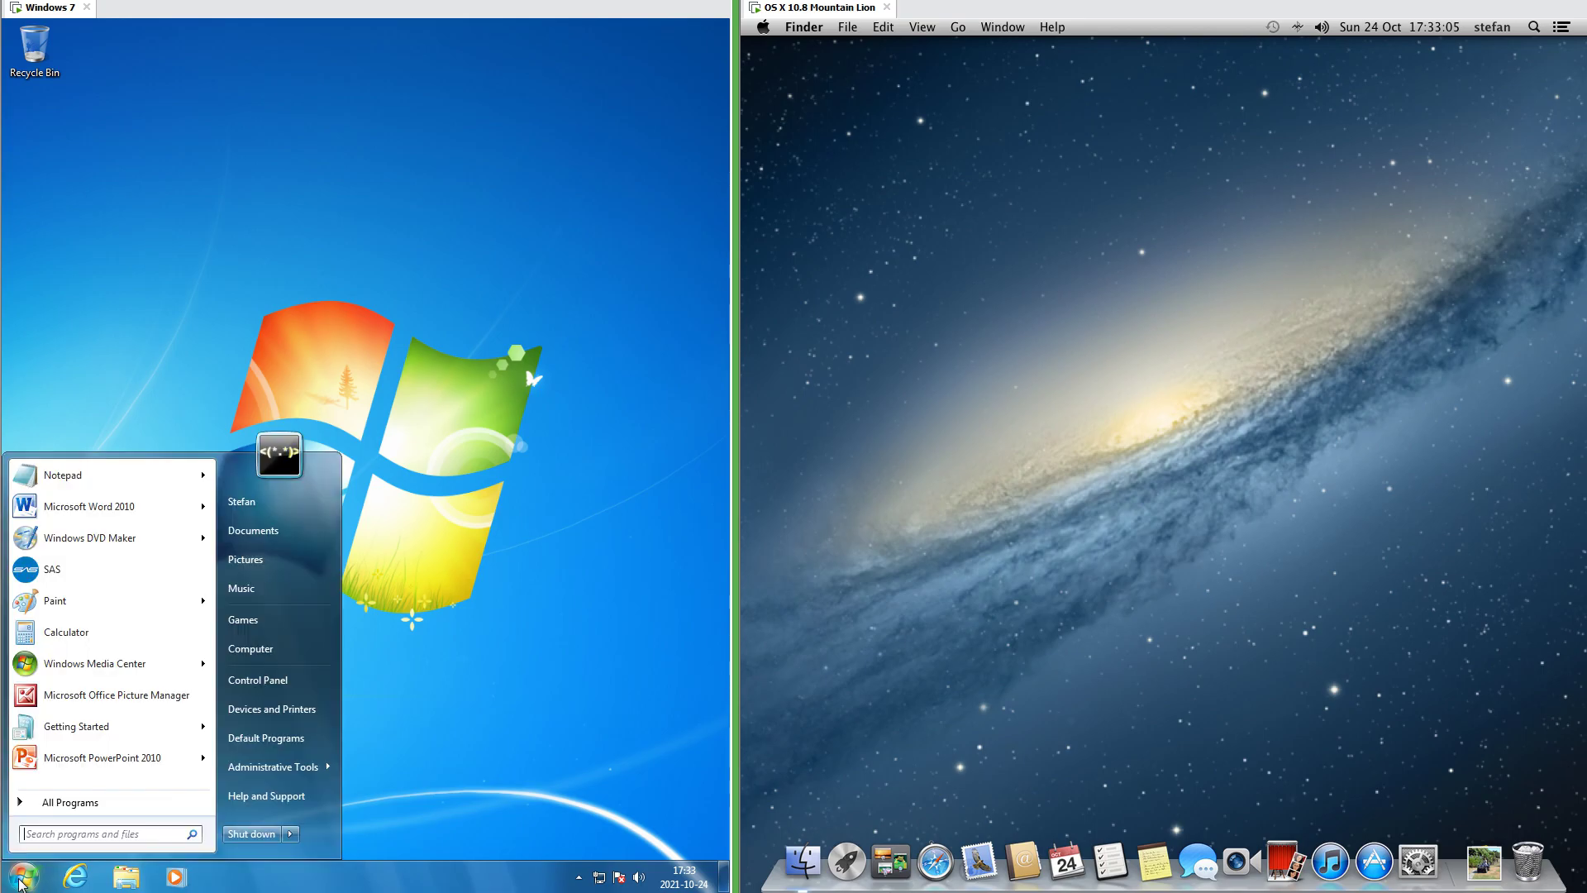
left_click(19, 882)
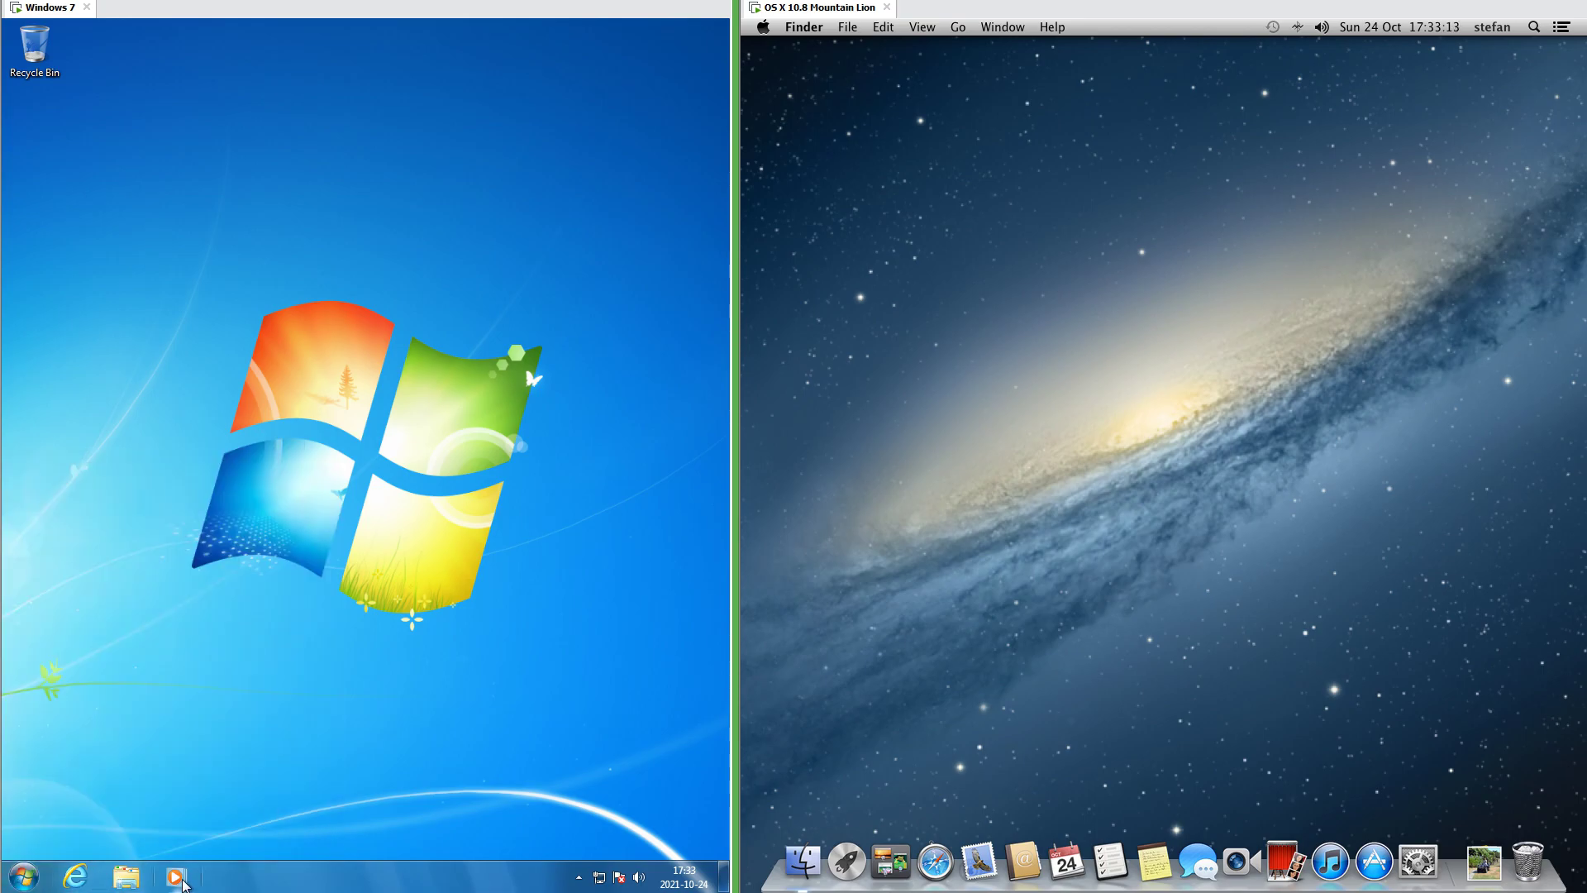
left_click(128, 881)
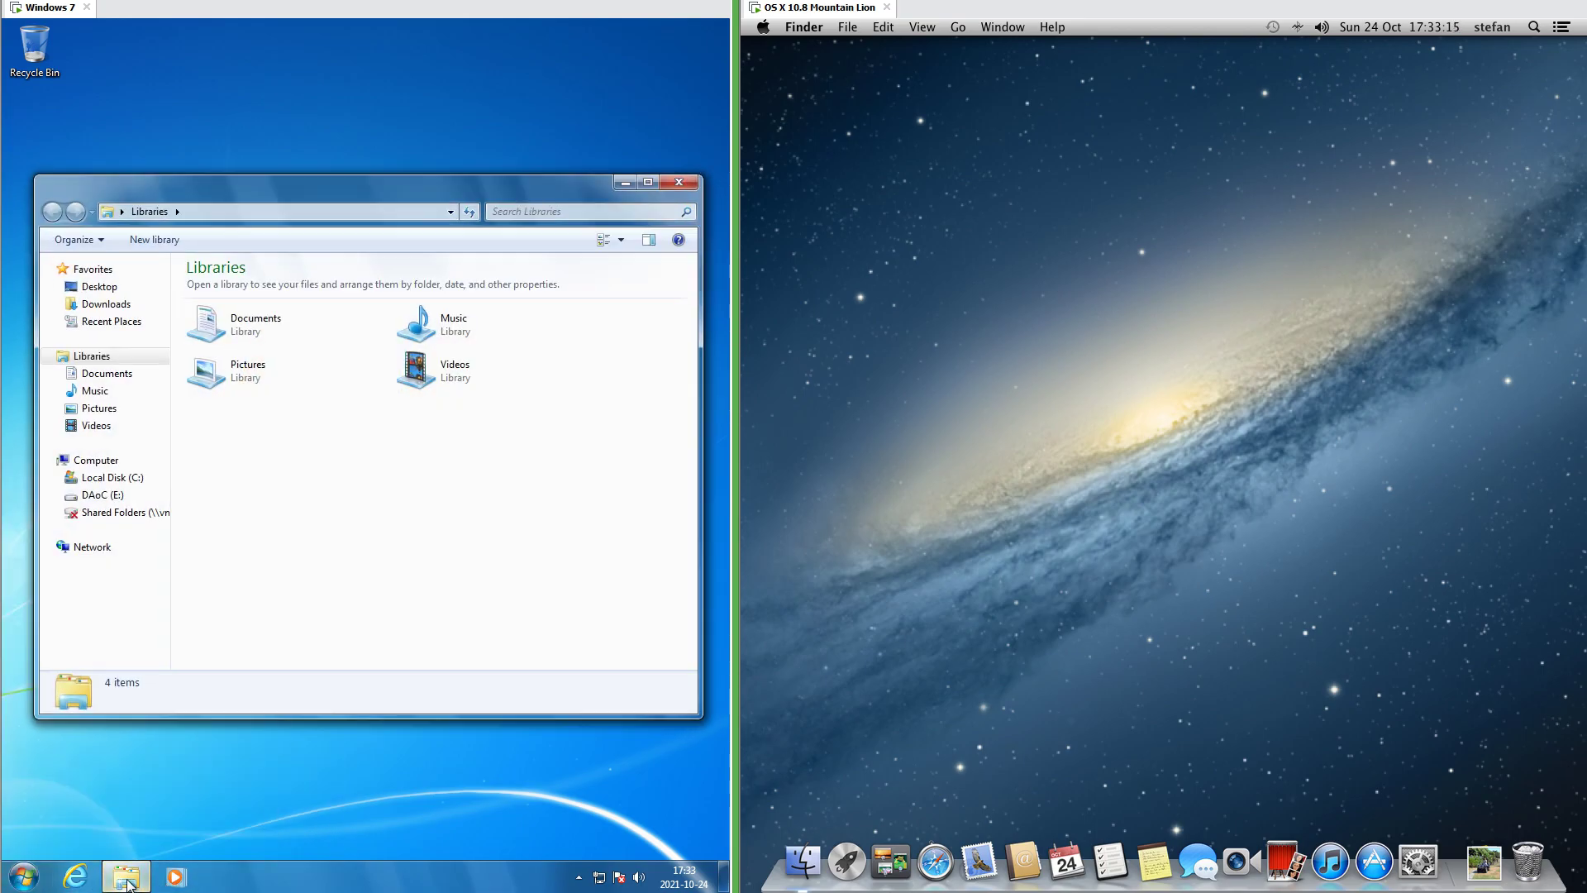
Browse the Start menu's installed programs, then show and dismiss the hidden tray icons popup.
left_click(25, 878)
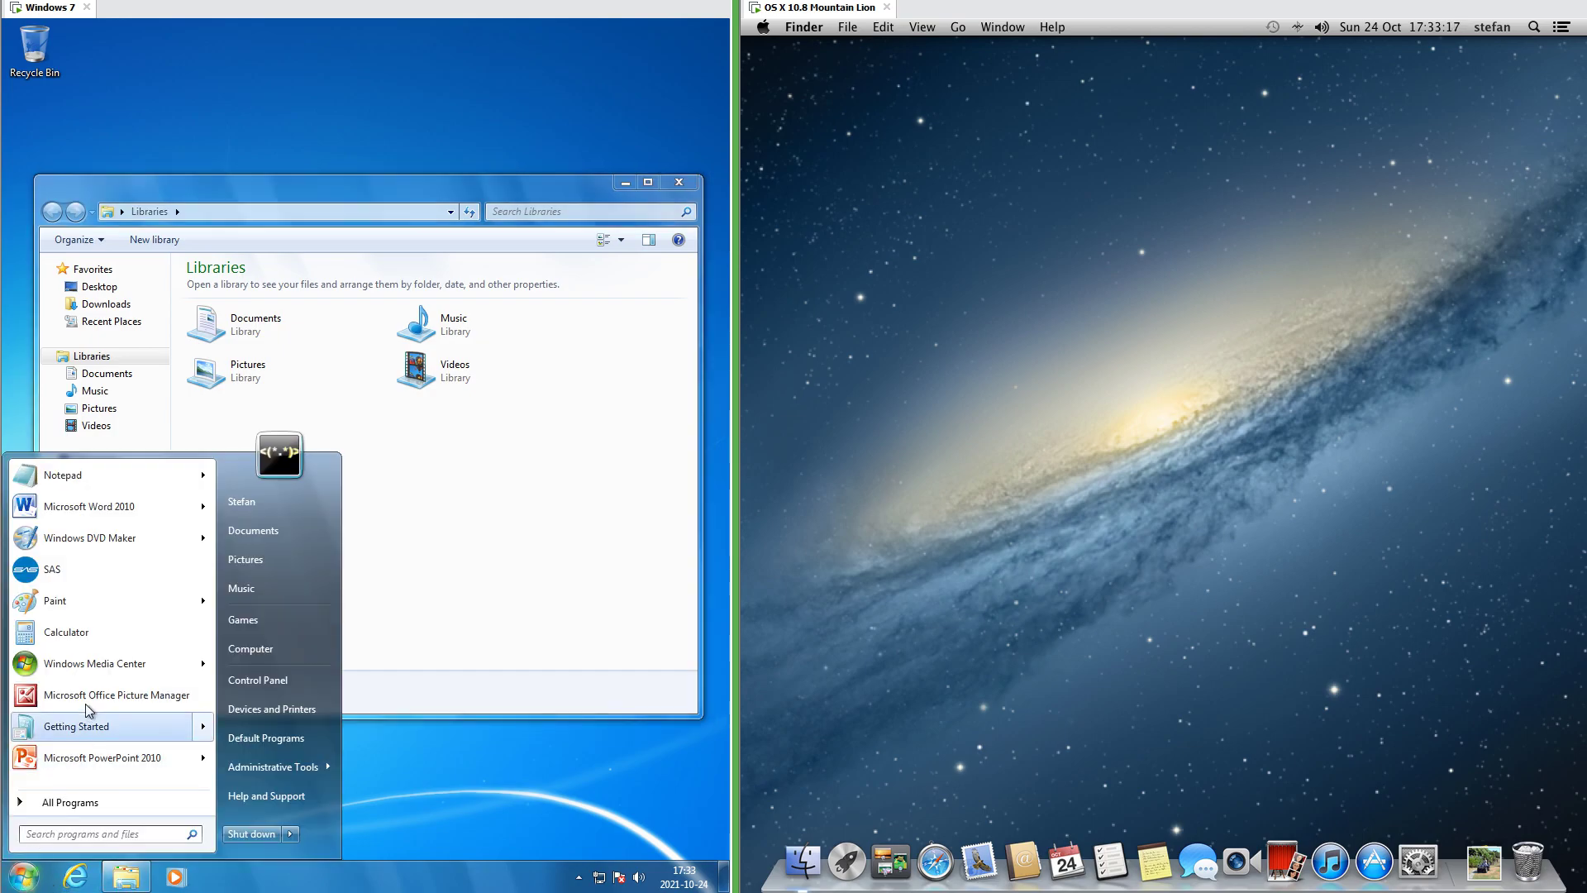
left_click(119, 676)
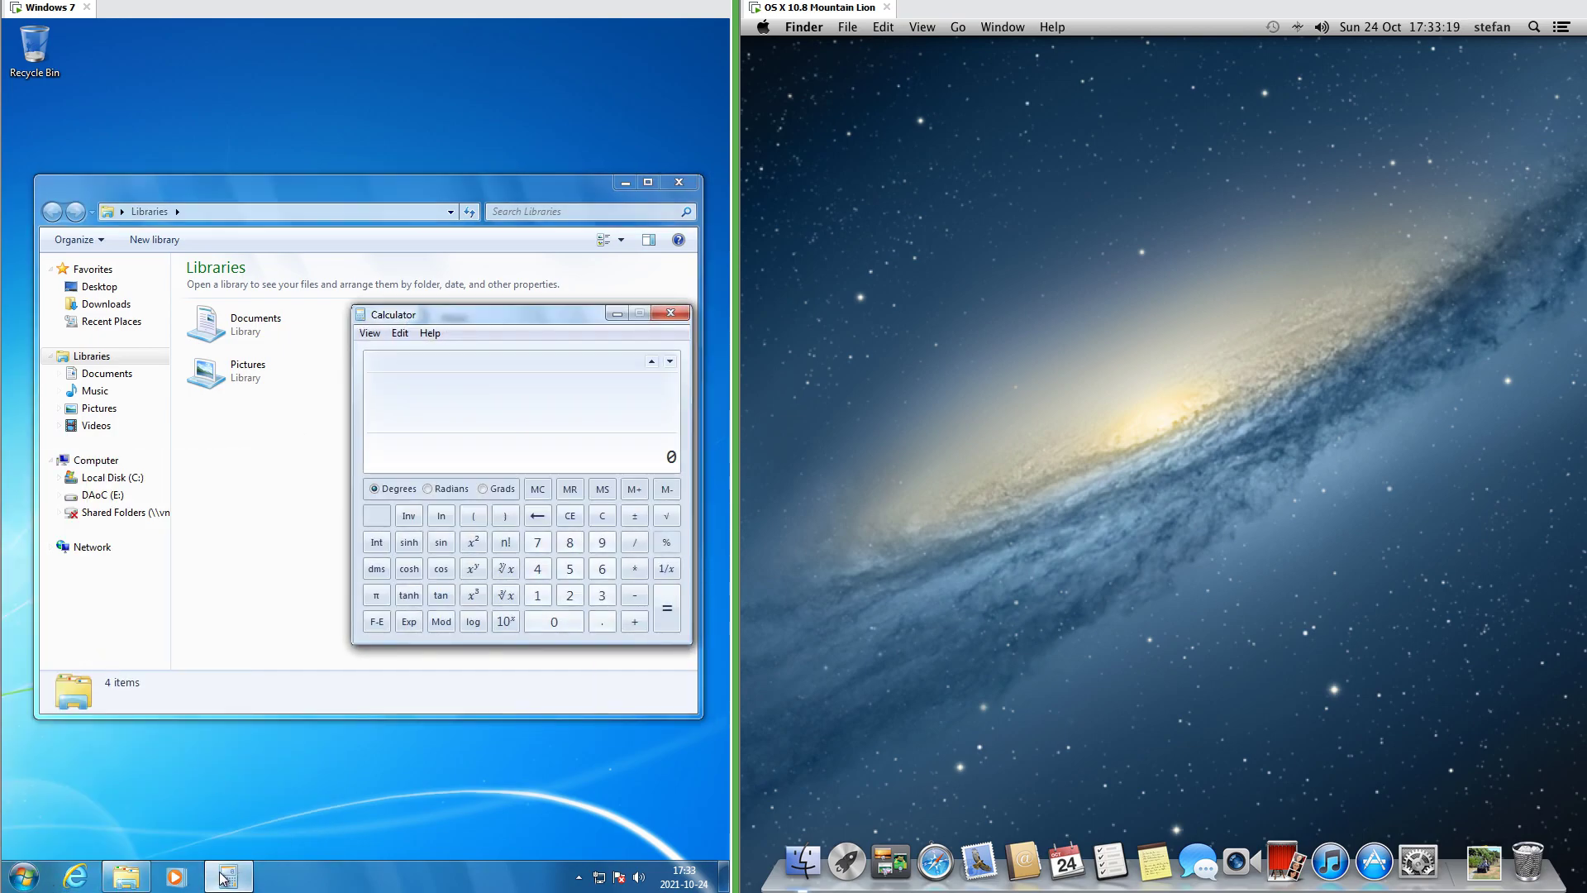
left_click(580, 877)
left_click(599, 881)
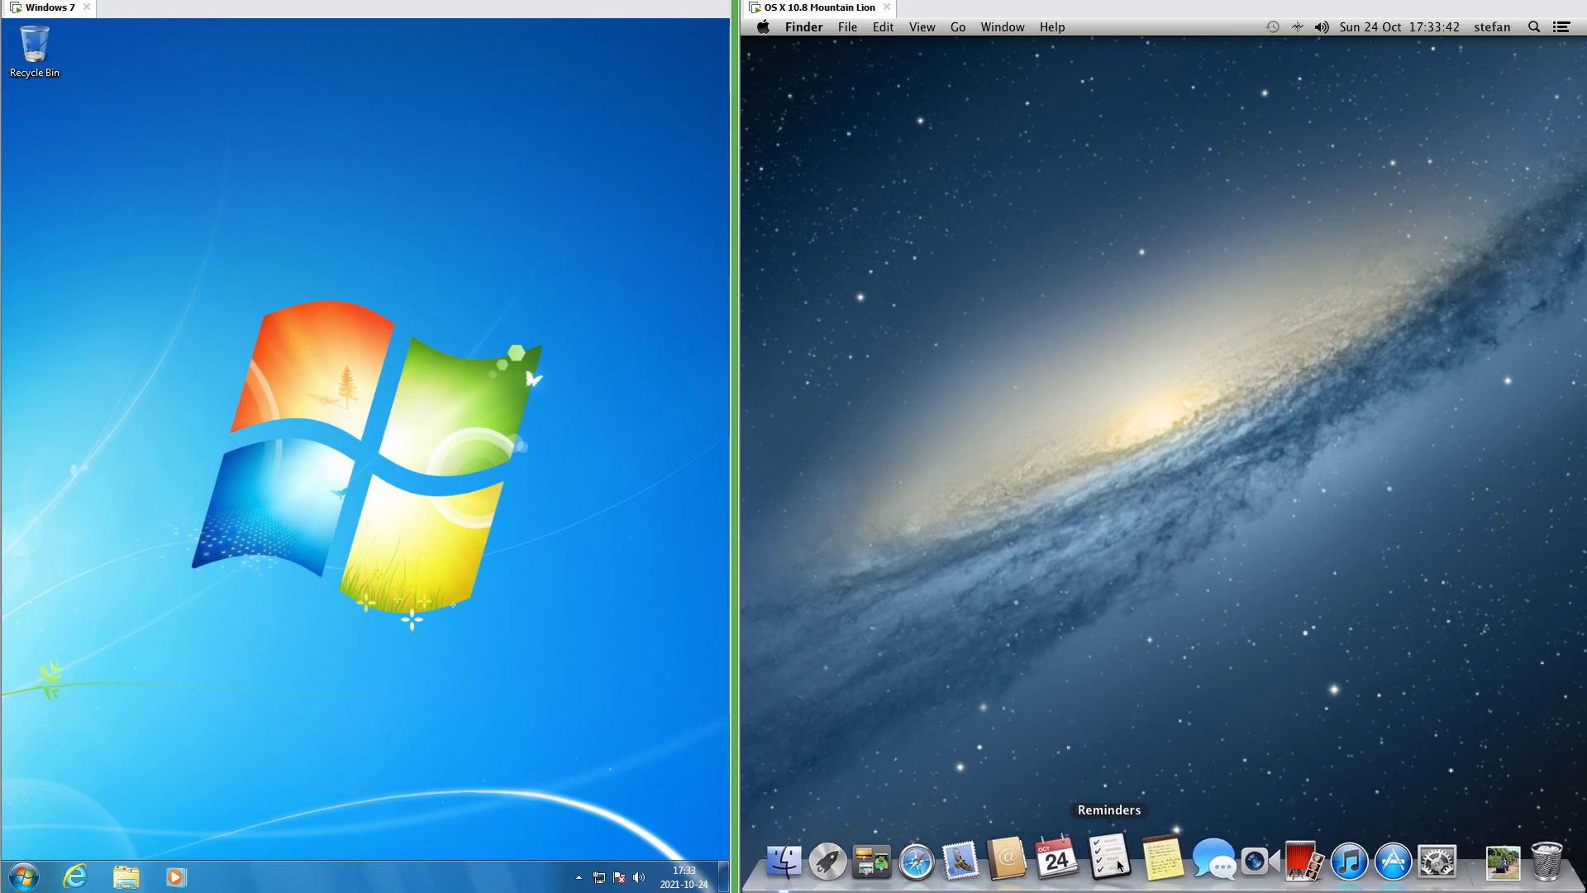
Launch Notes and Calculator (via Launchpad) on the Mac, then view and dismiss the Apple menu.
left_click(1149, 864)
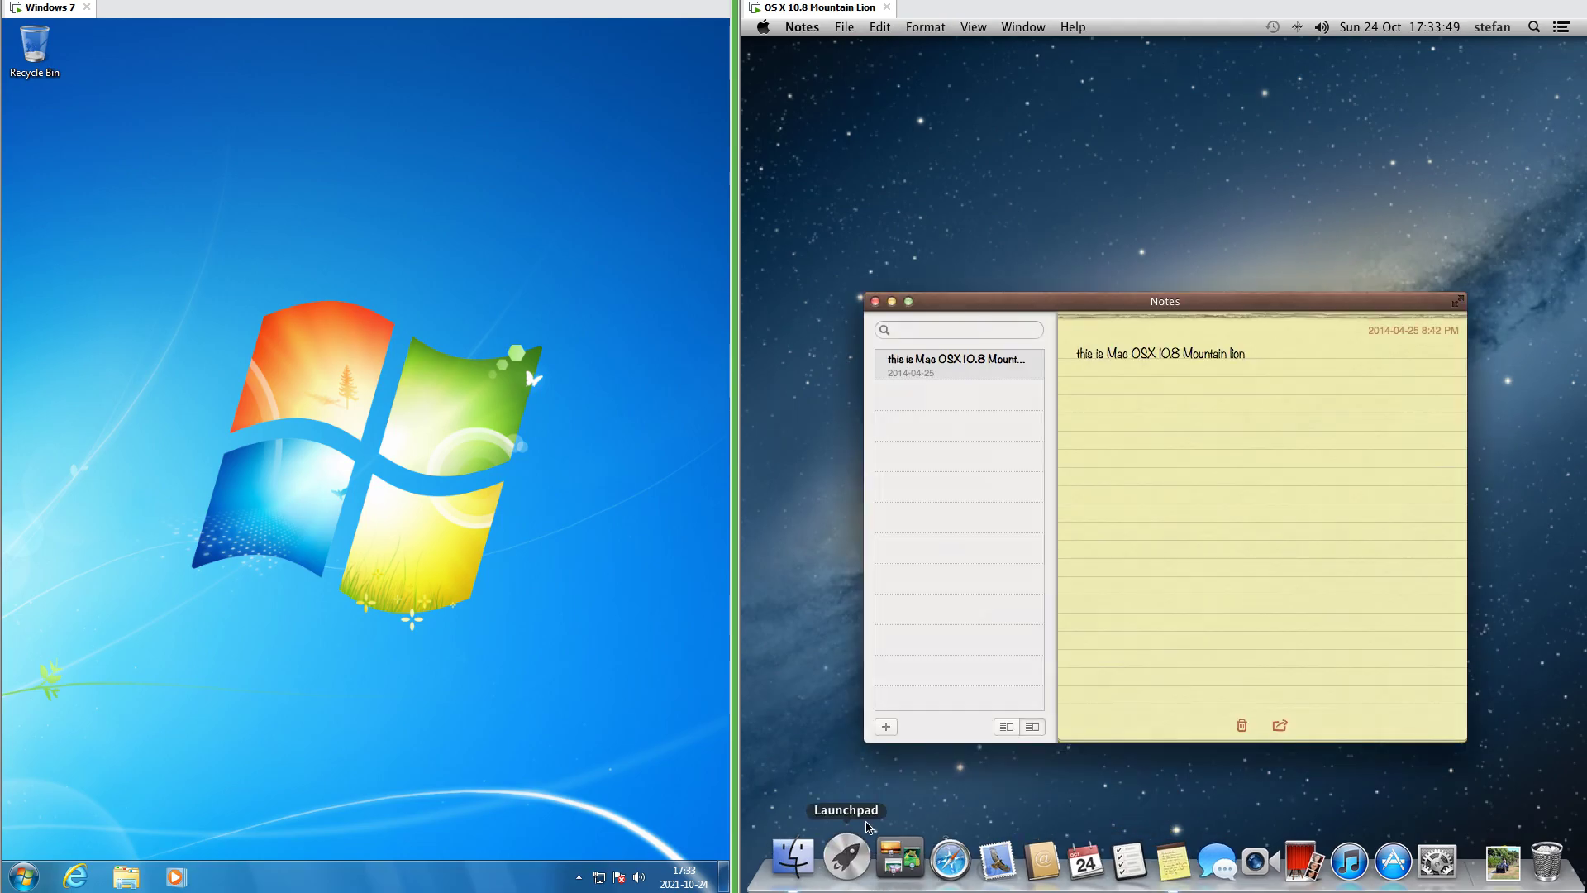
left_click(829, 862)
left_click(941, 420)
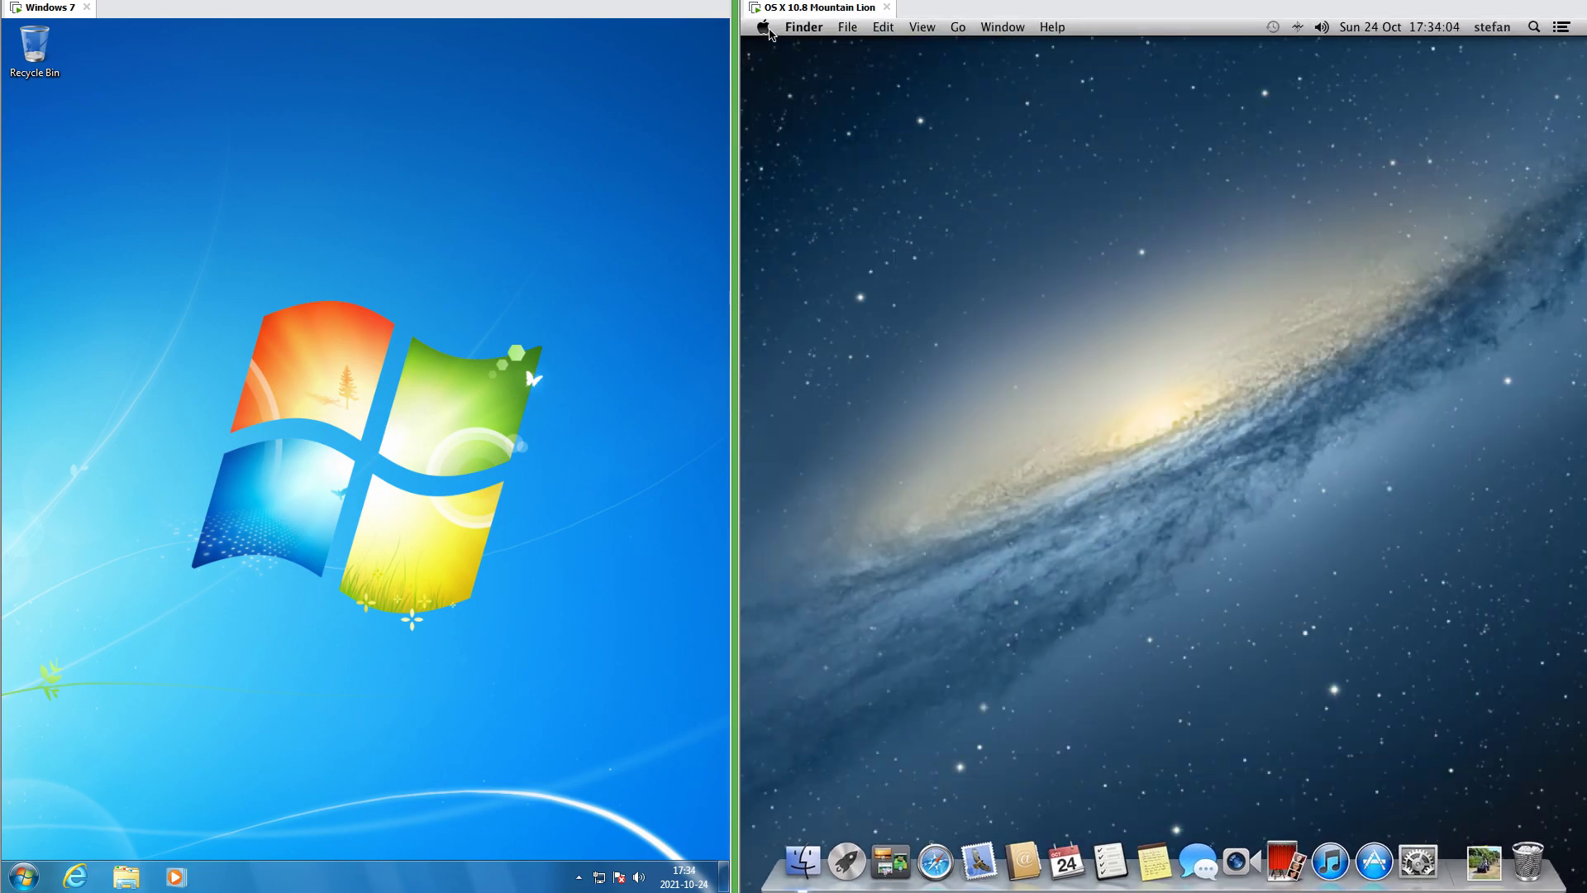
left_click(764, 27)
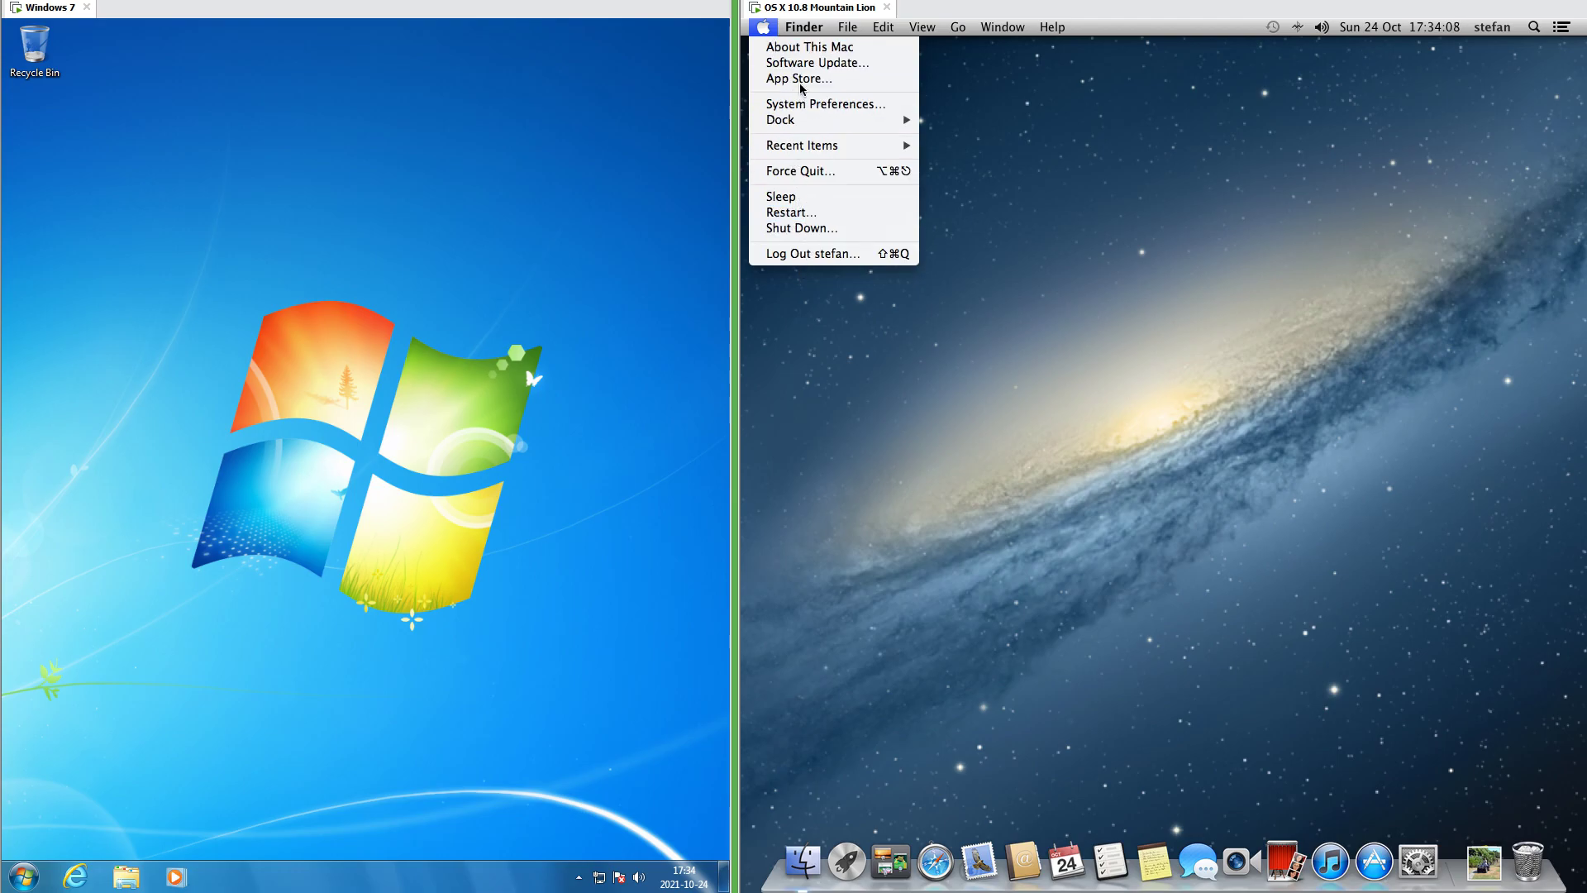
key("Escape")
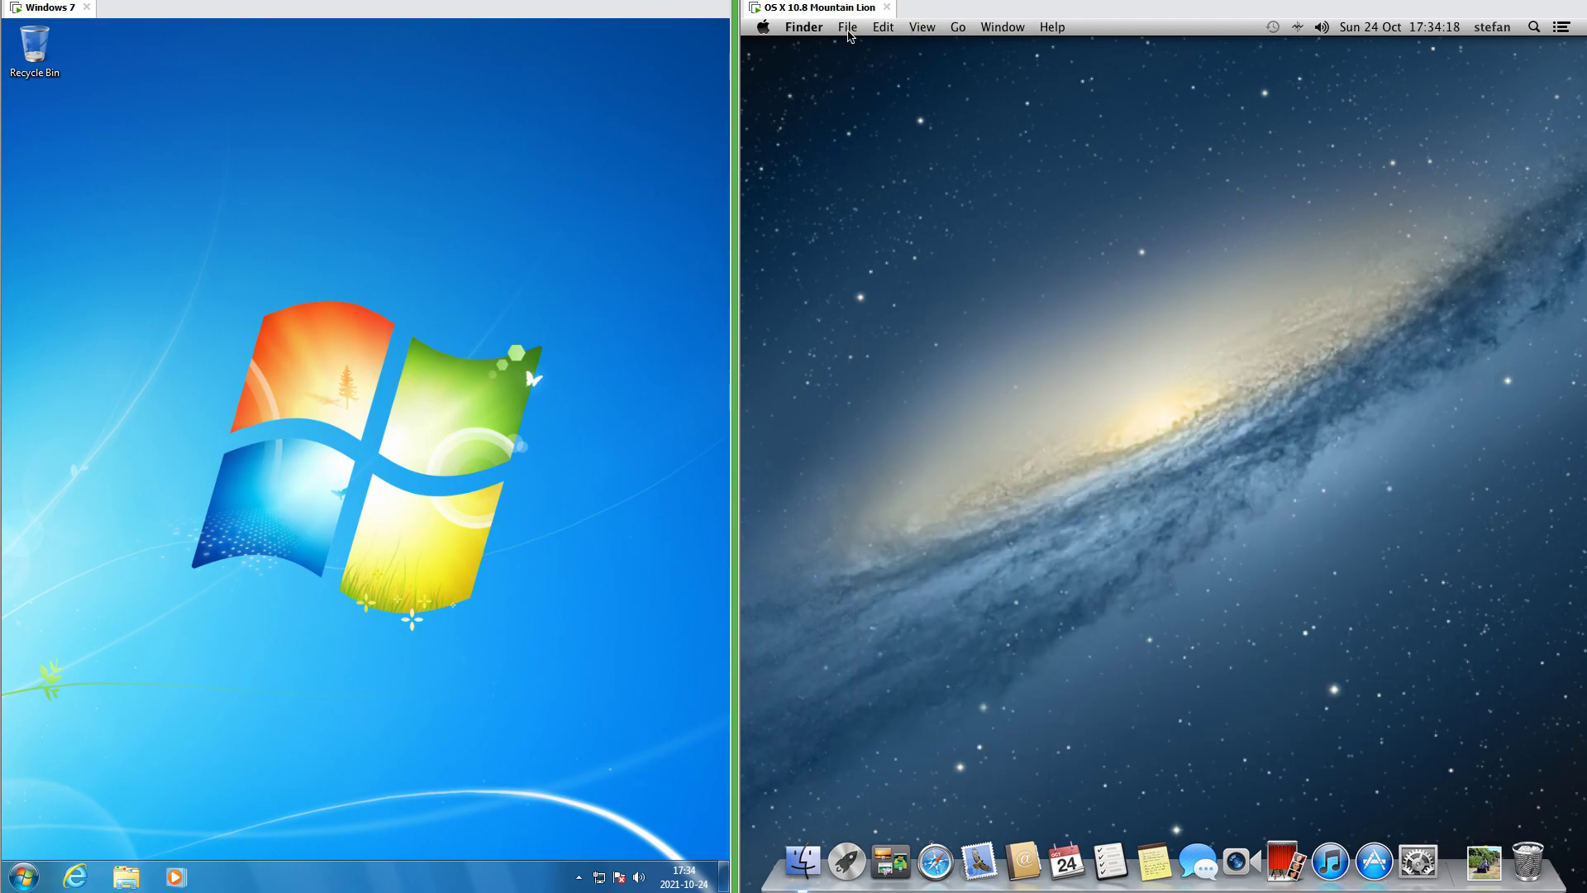
Browse Finder's Edit and Window menus, close Notes, open Notification Center, and nudge Notepad left.
left_click(882, 27)
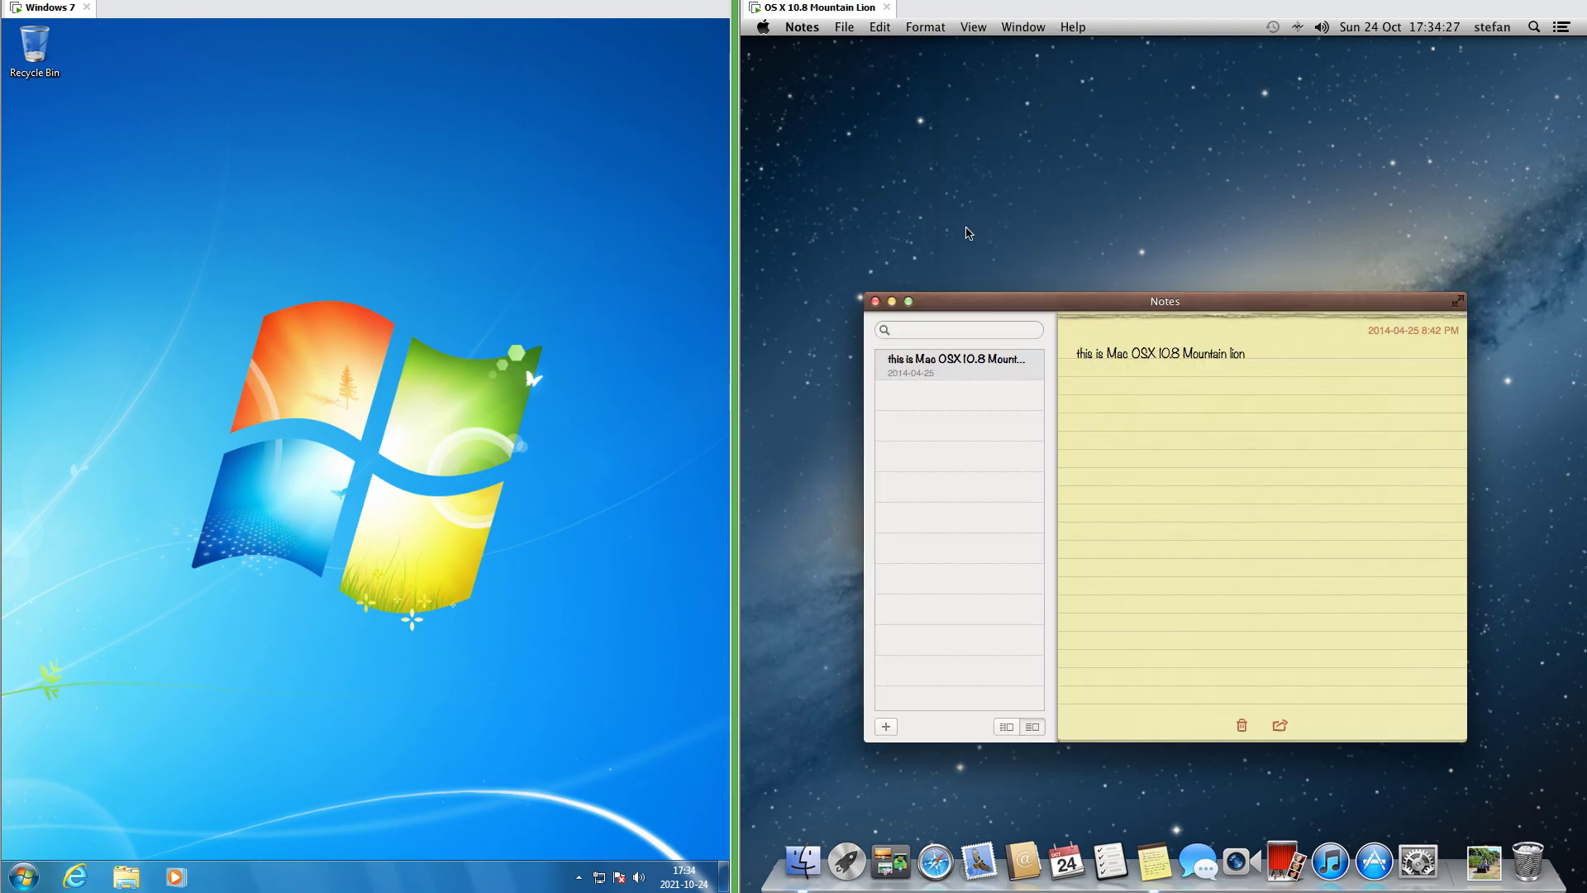
left_click(975, 242)
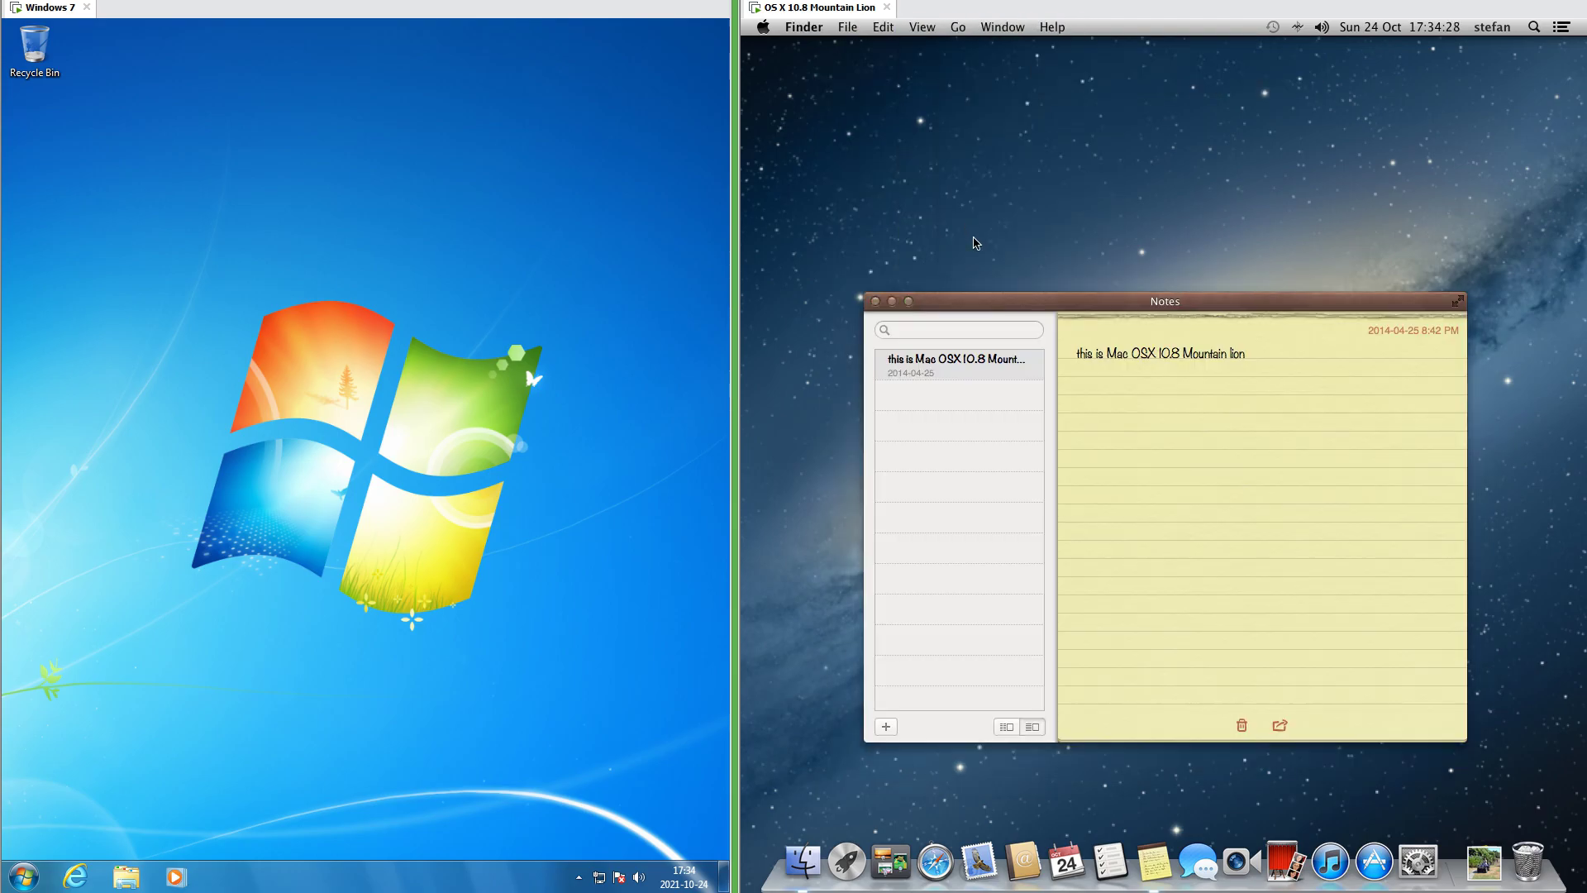
left_click(1007, 307)
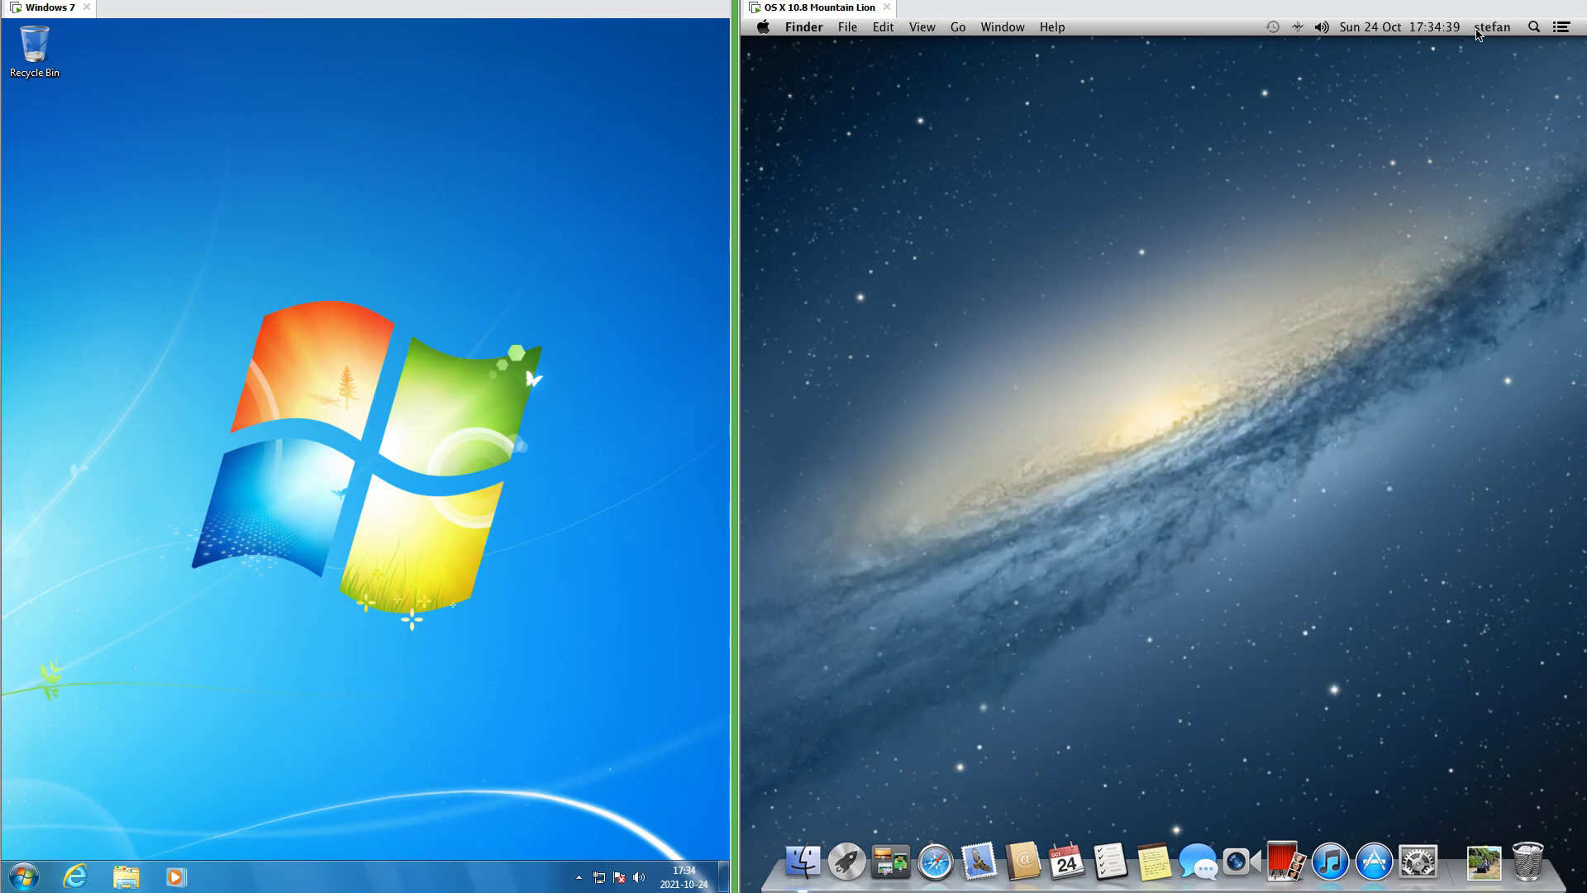
left_click(1560, 27)
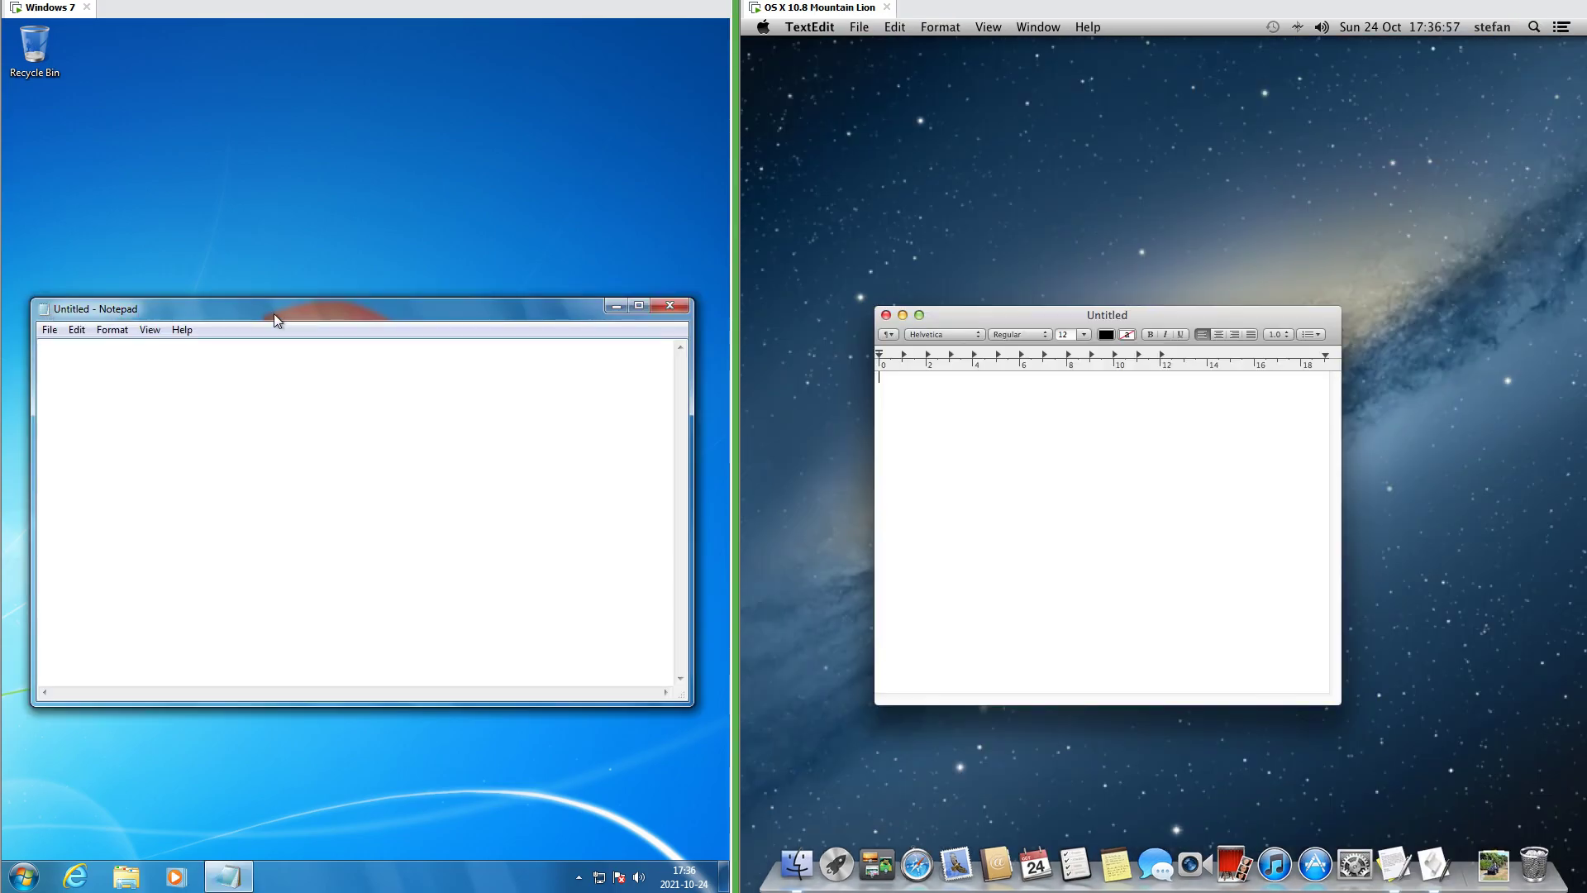
mouse_move(326, 307)
left_mouse_down()
mouse_move(327, 350)
mouse_move(311, 314)
left_mouse_up()
left_click(1055, 329)
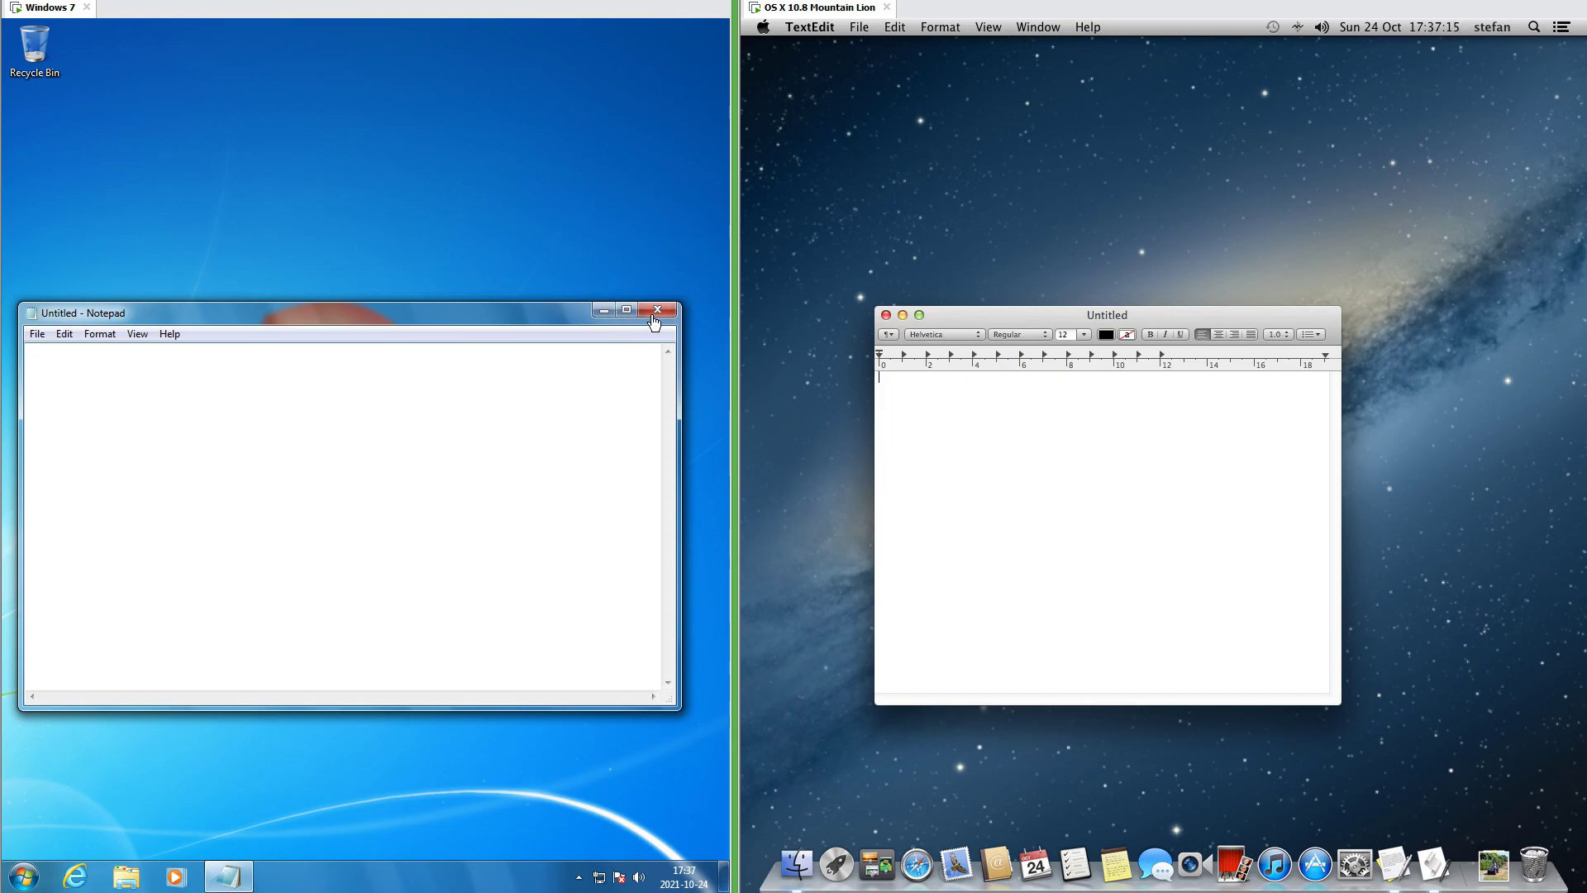
left_click_drag(960, 320, 959, 320)
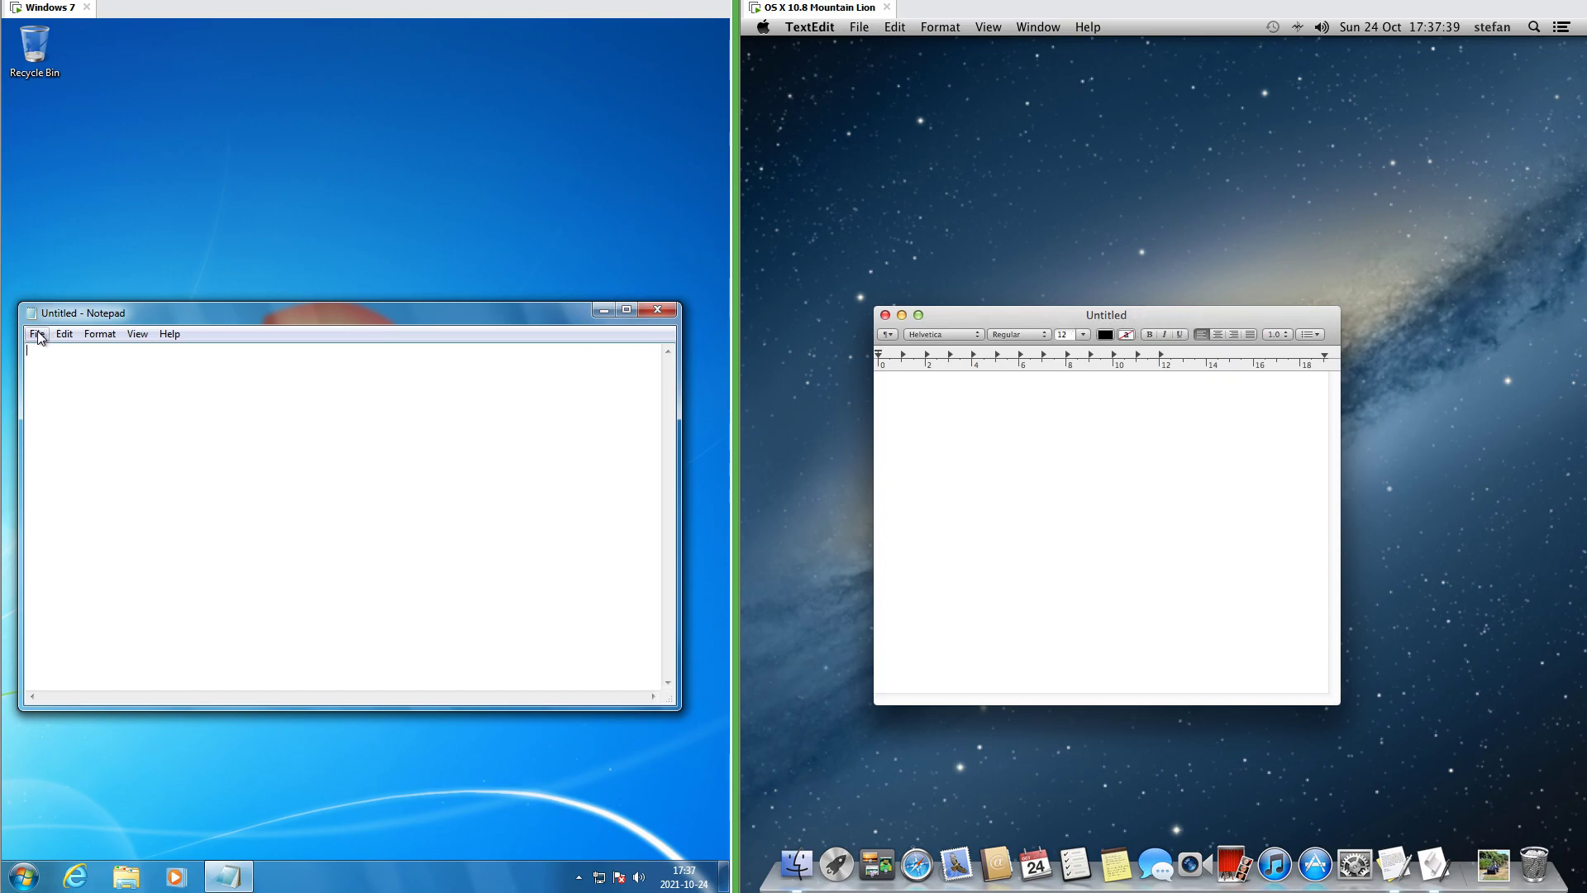
left_click(37, 335)
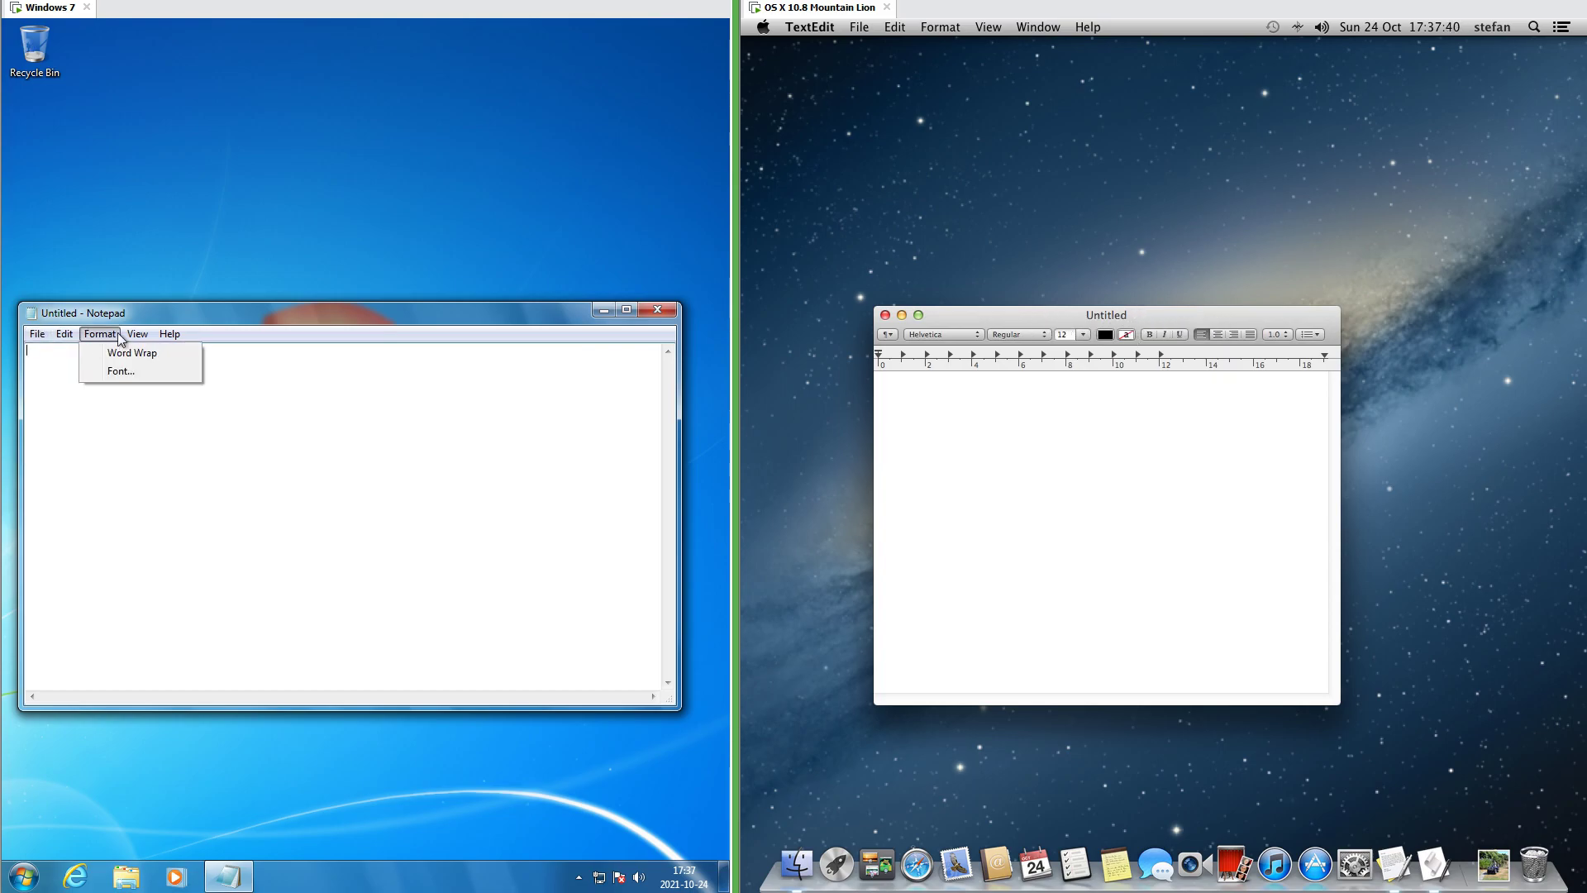
mouse_move(171, 335)
mouse_move(42, 335)
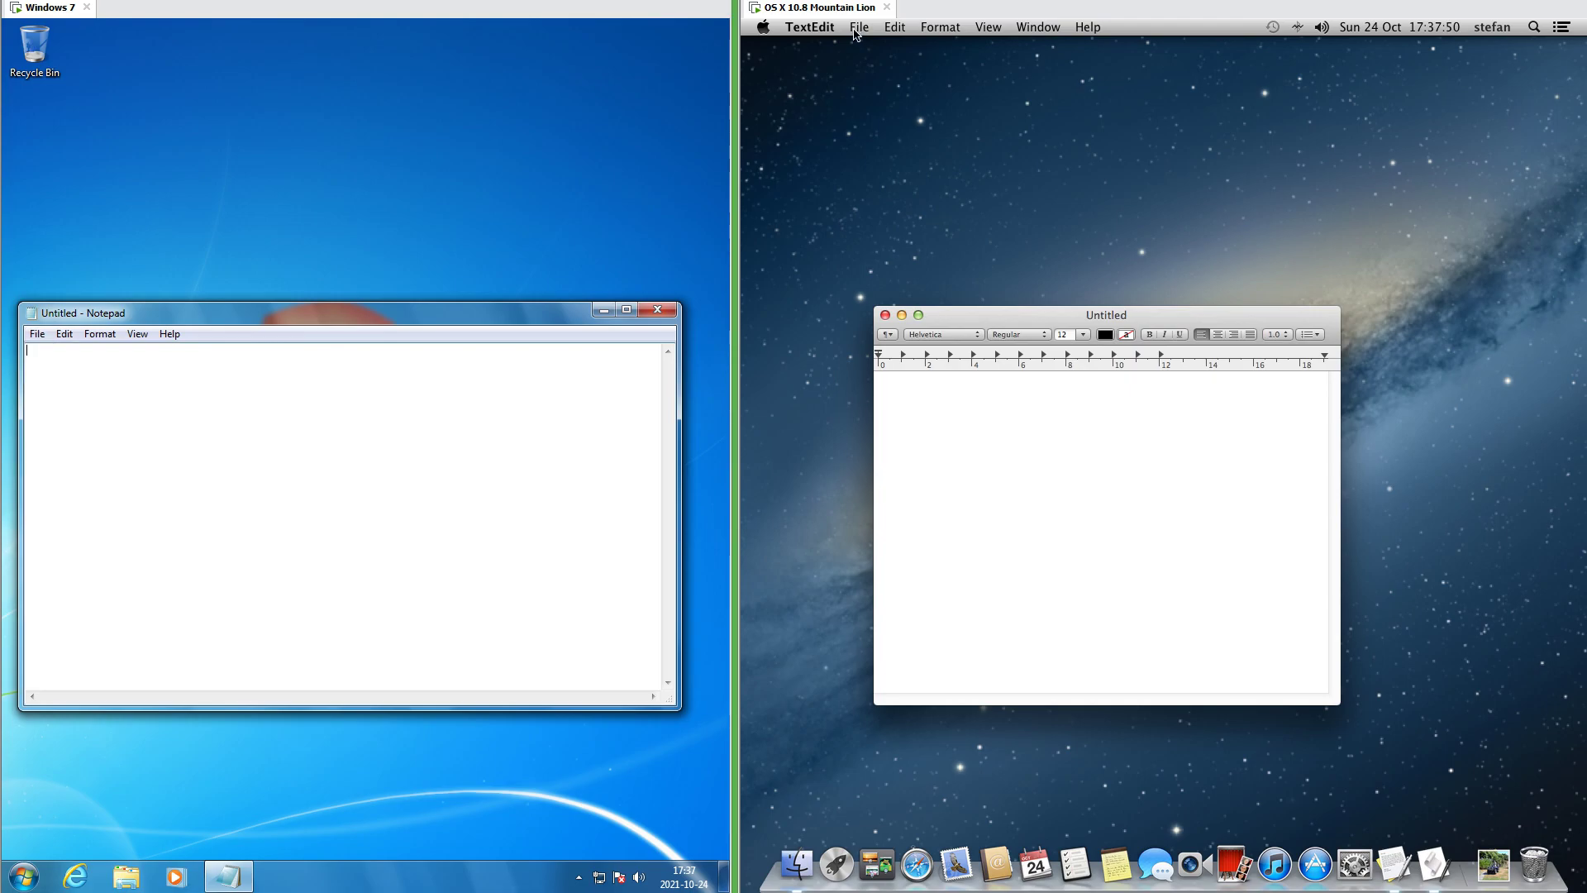
left_click(855, 33)
mouse_move(1054, 31)
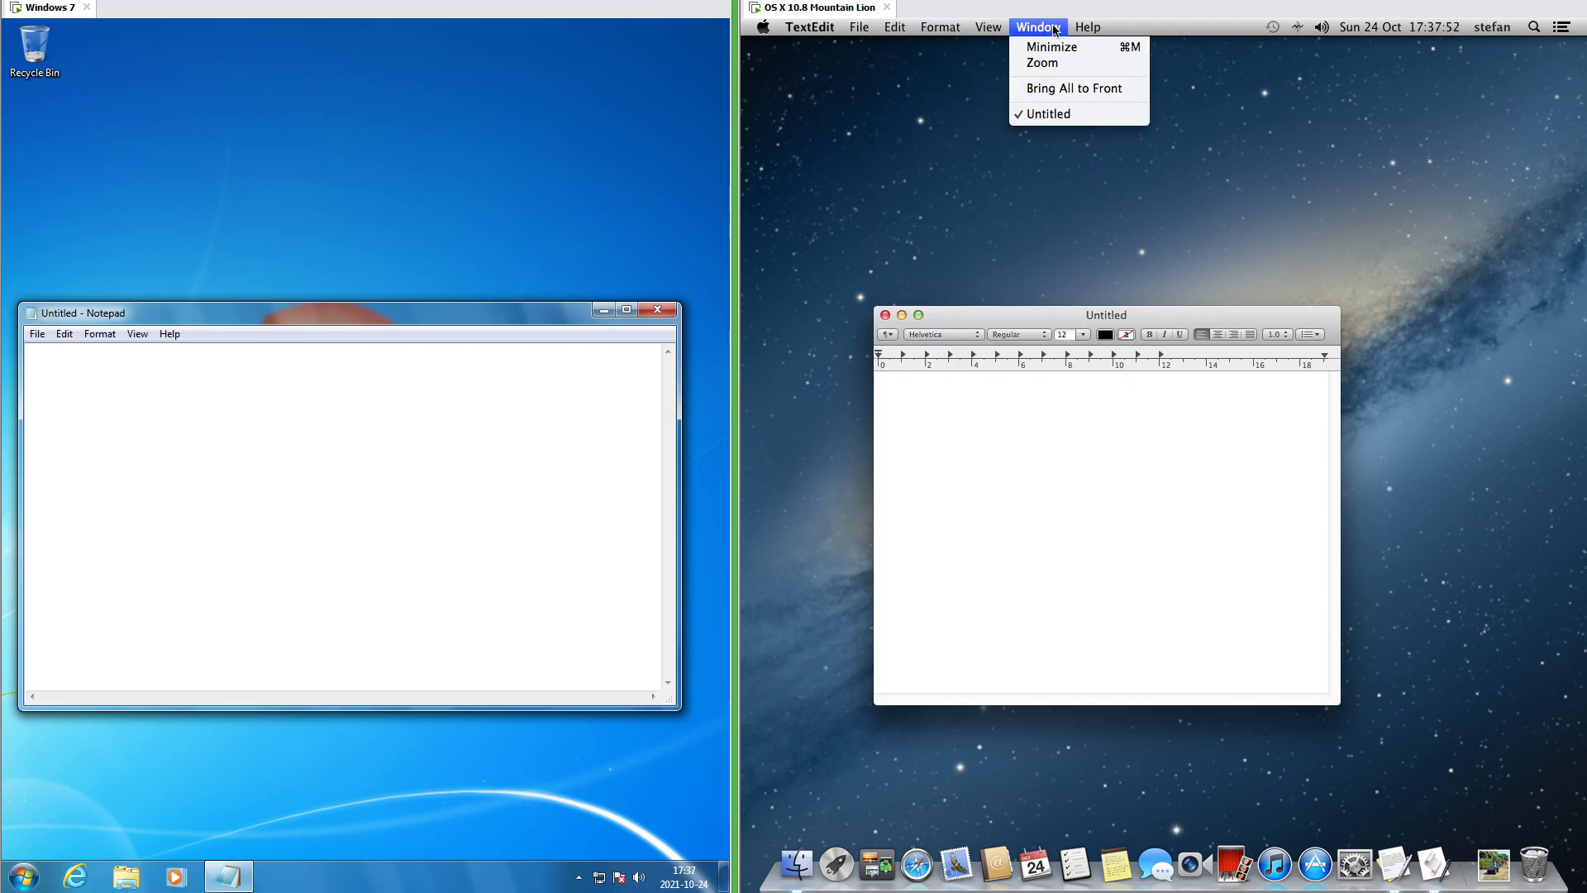
left_click(1115, 30)
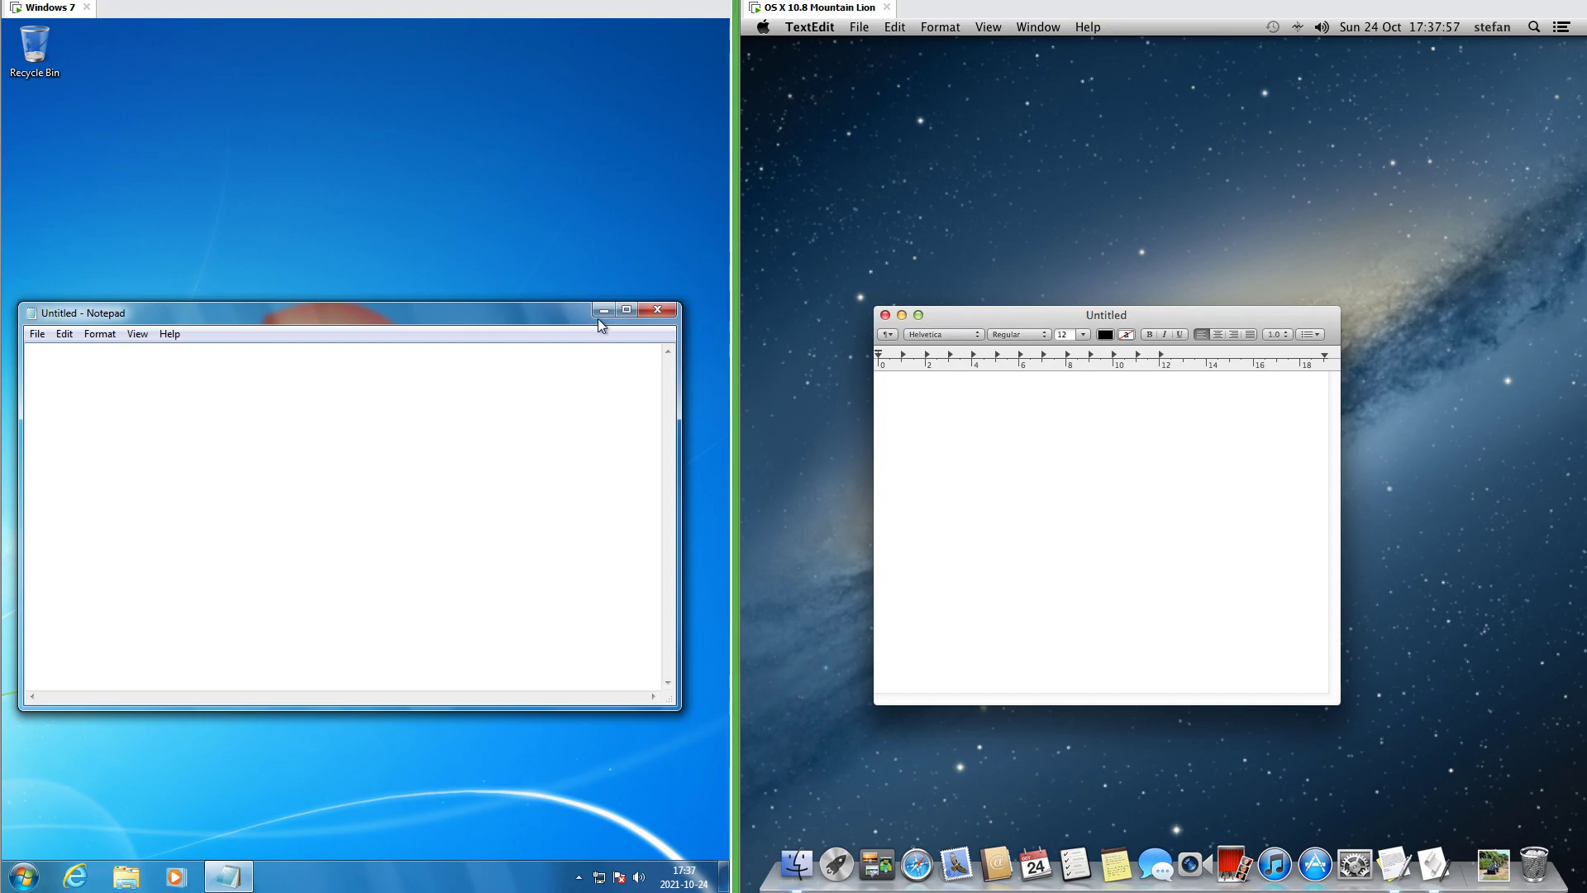
left_click(602, 310)
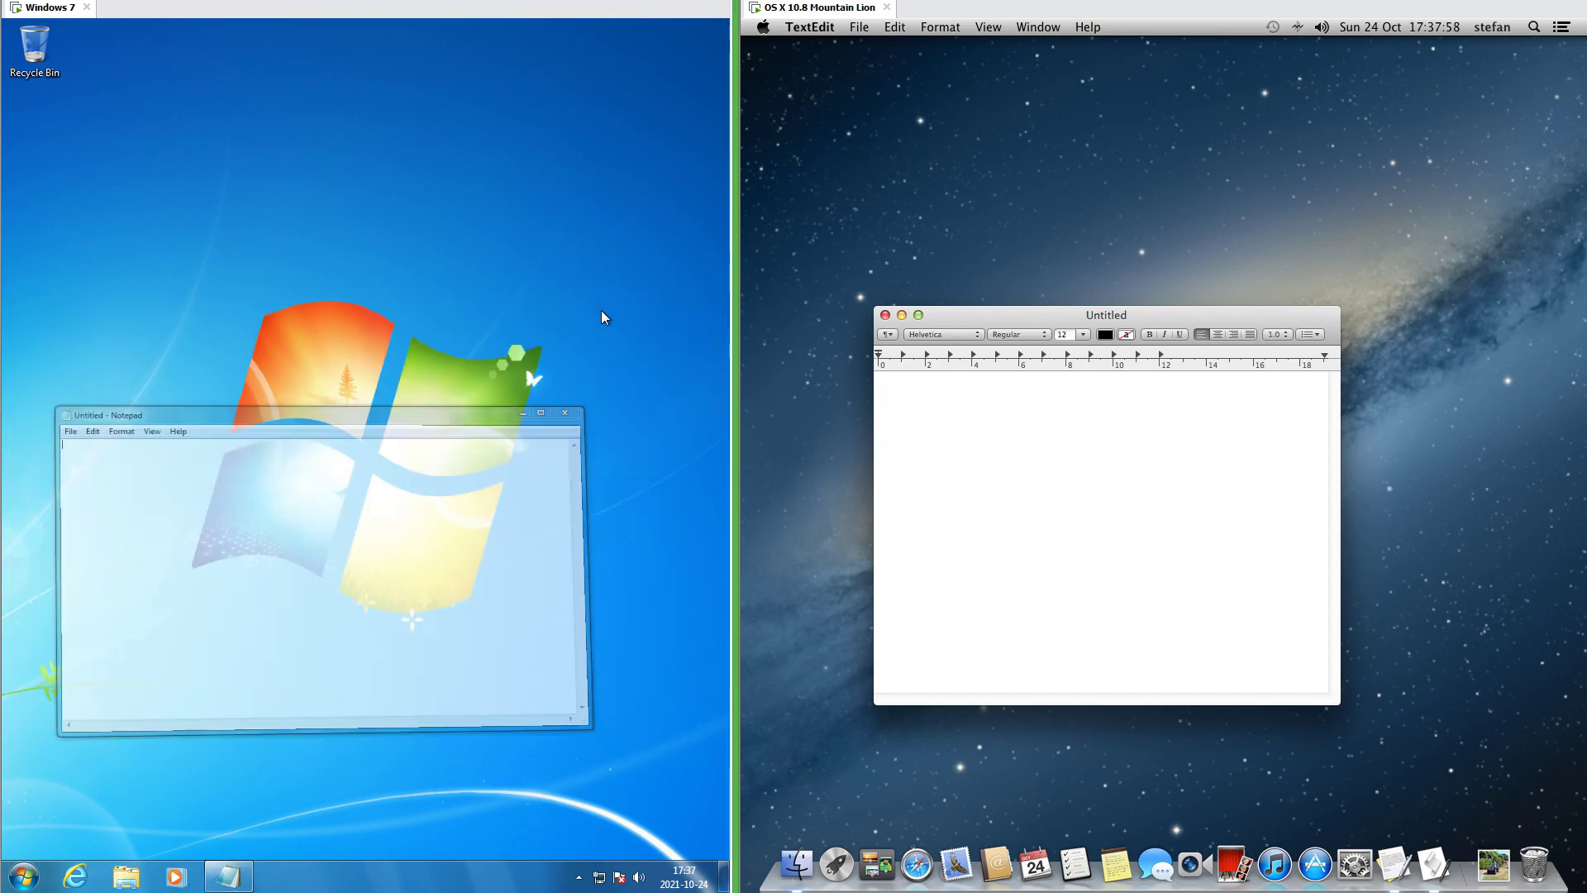
left_click(229, 875)
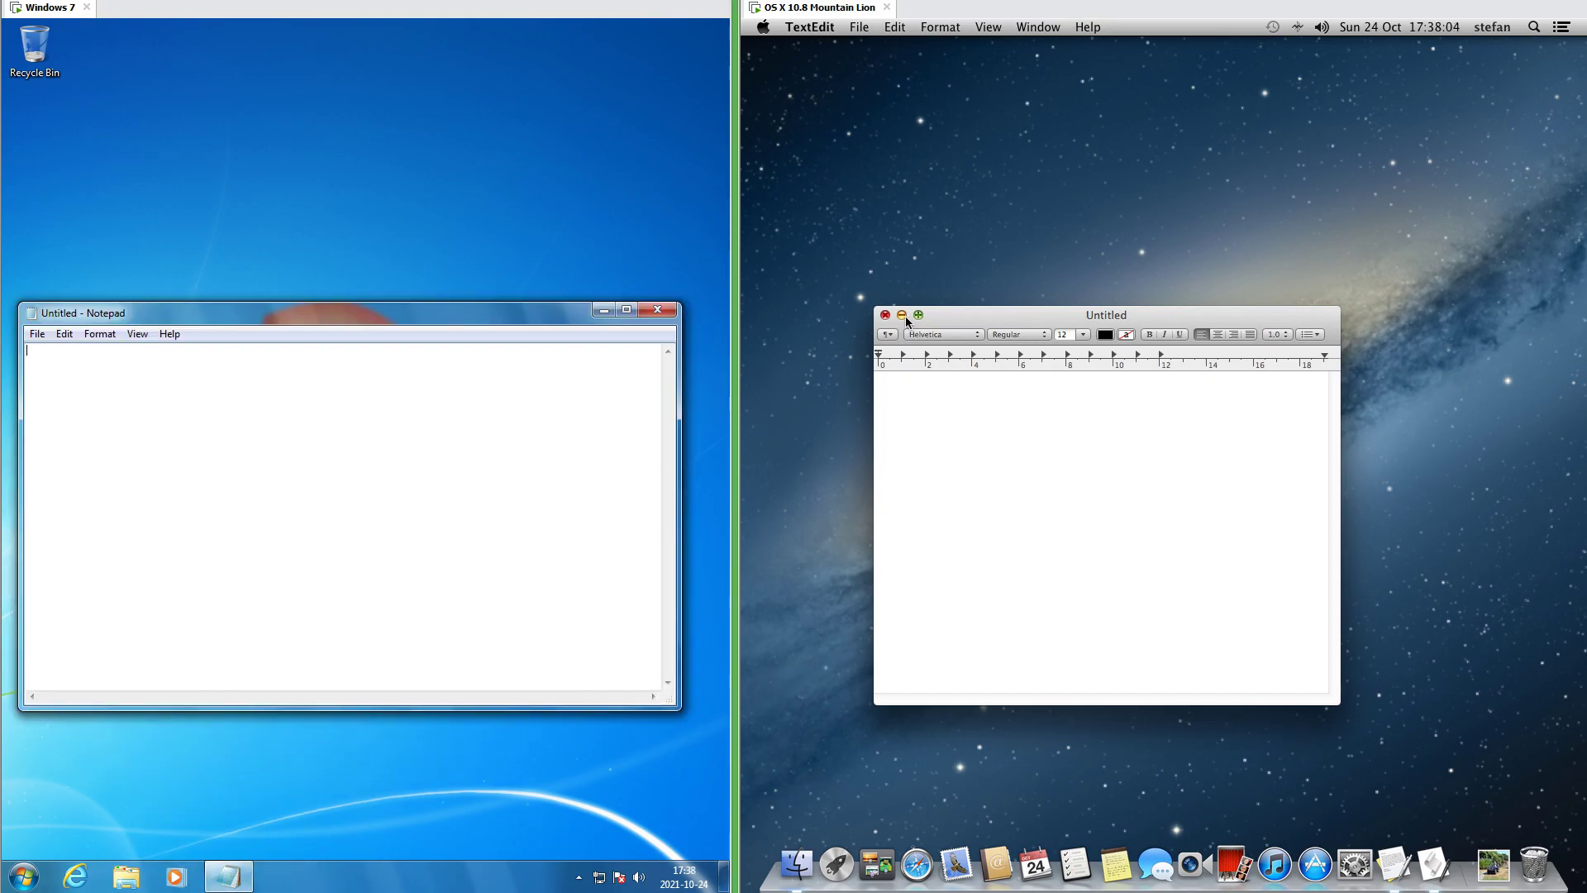
left_click(901, 315)
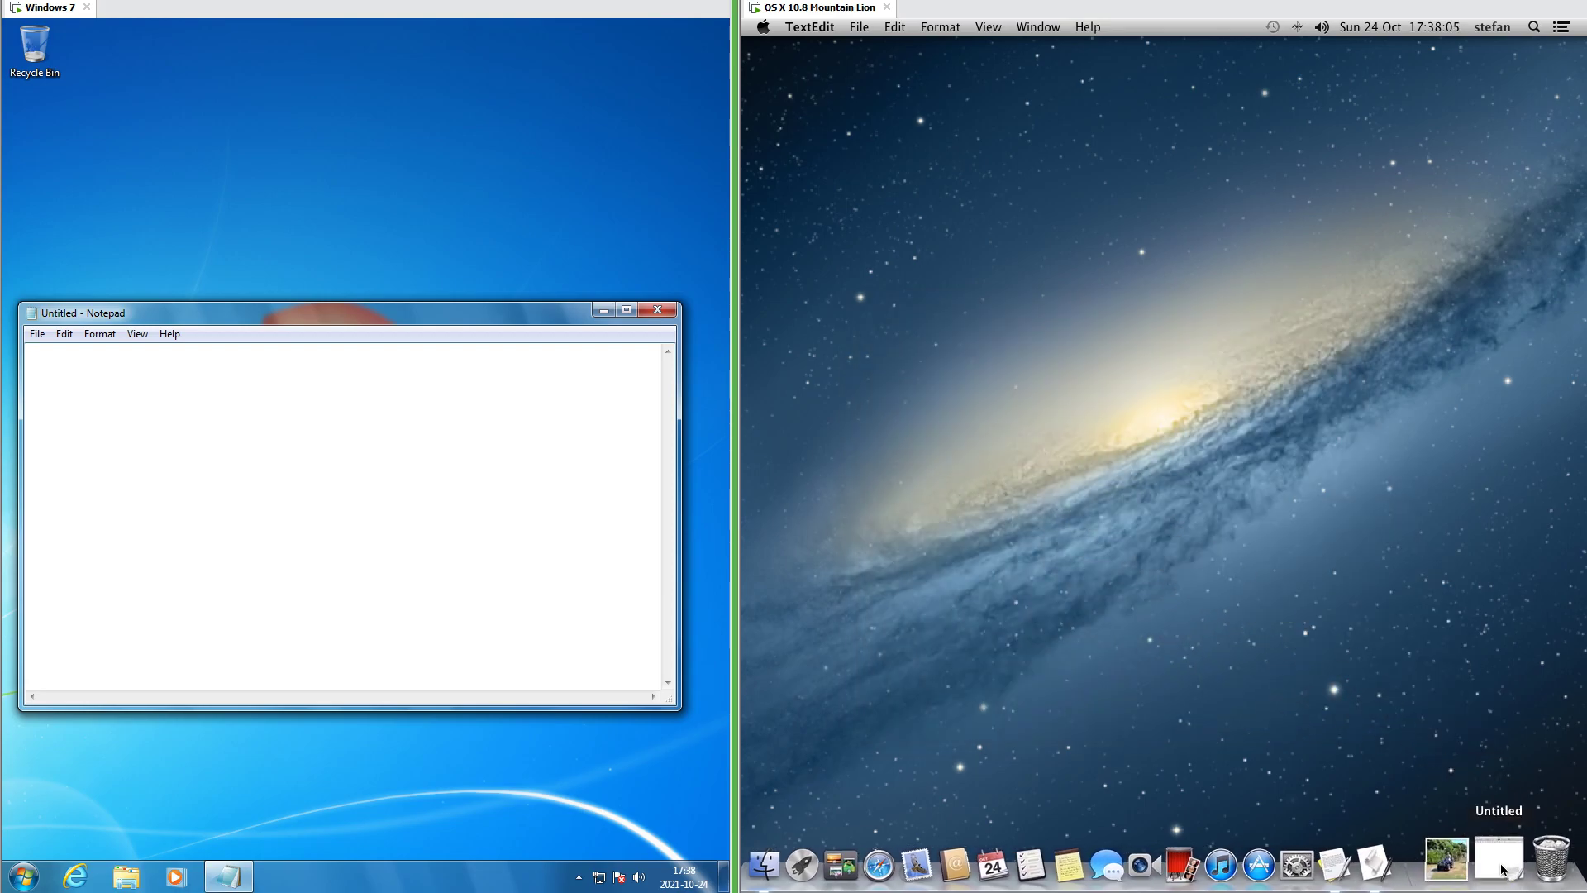
left_click(1497, 855)
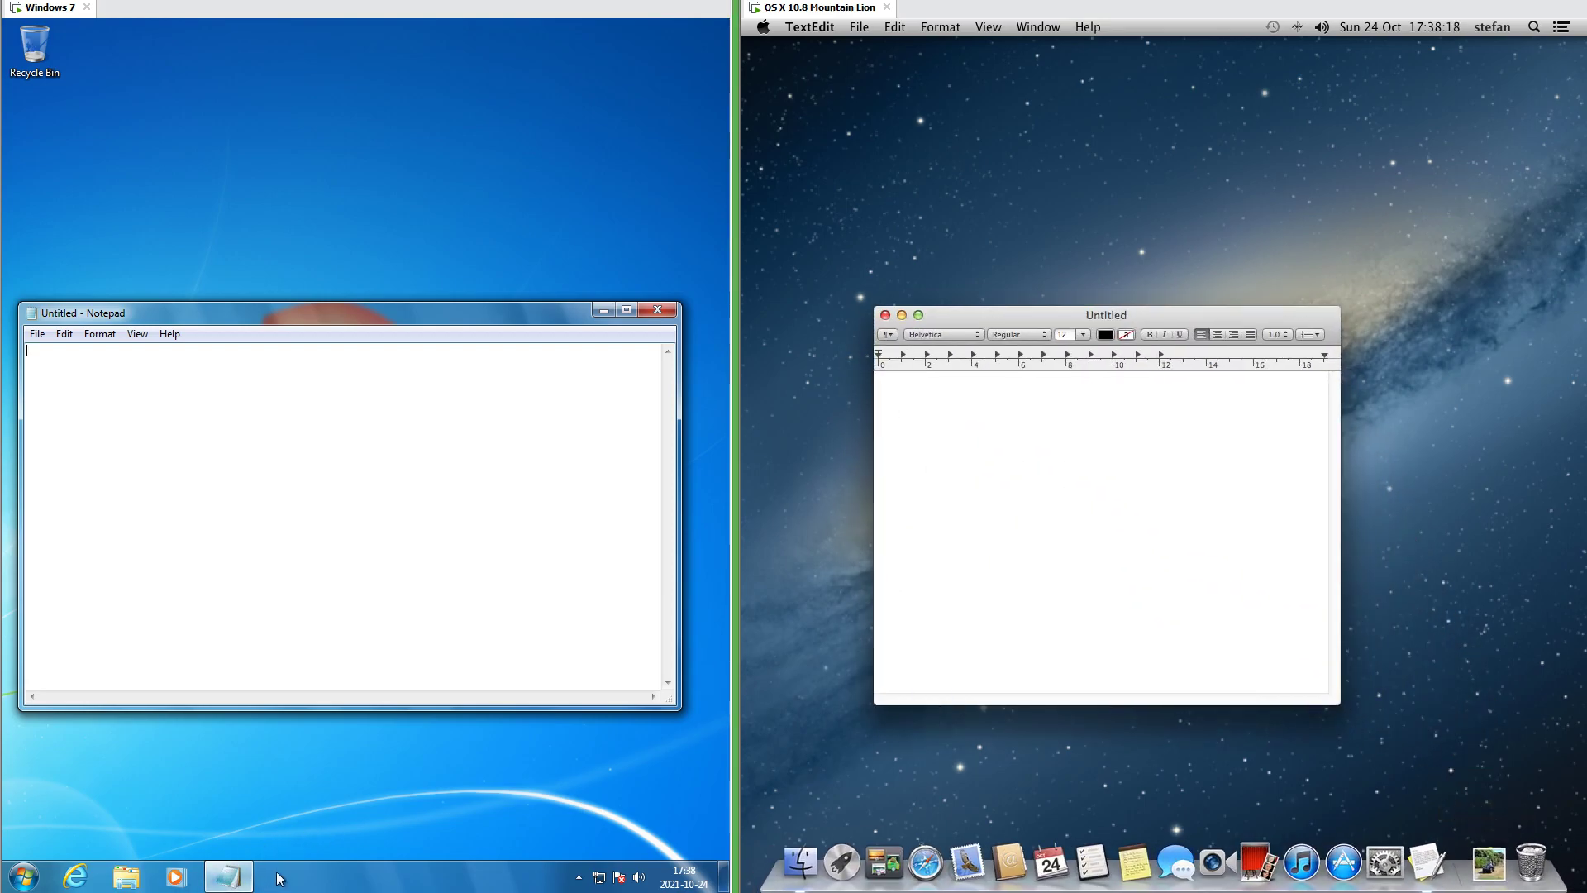
left_click(230, 885)
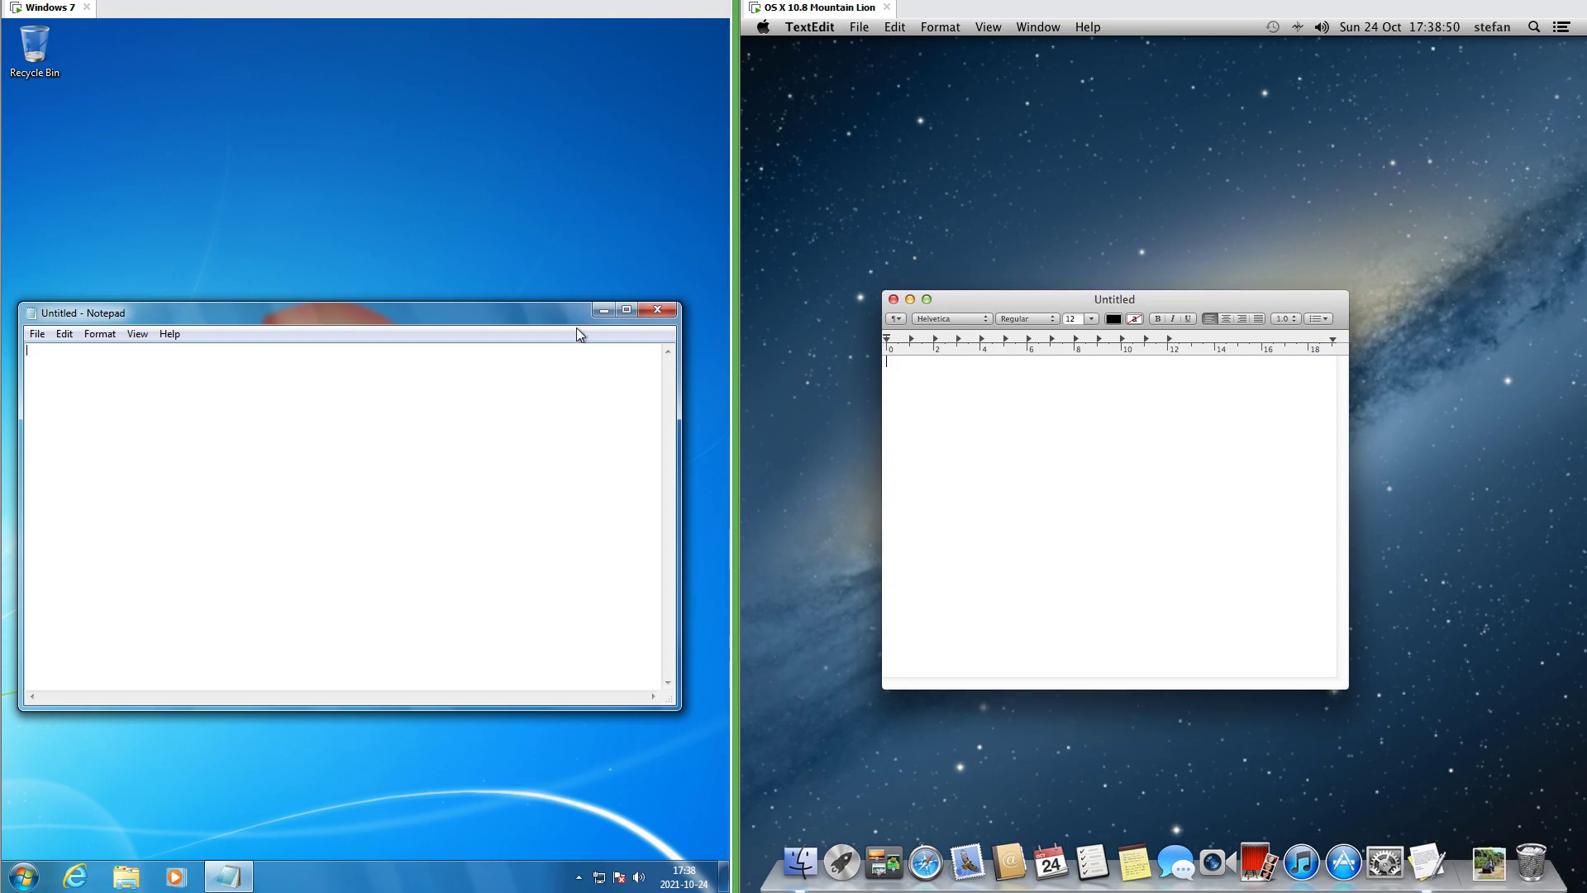
Minimize Notepad and the Untitled TextEdit document, then start a new TextEdit document from the Dock.
left_click(603, 312)
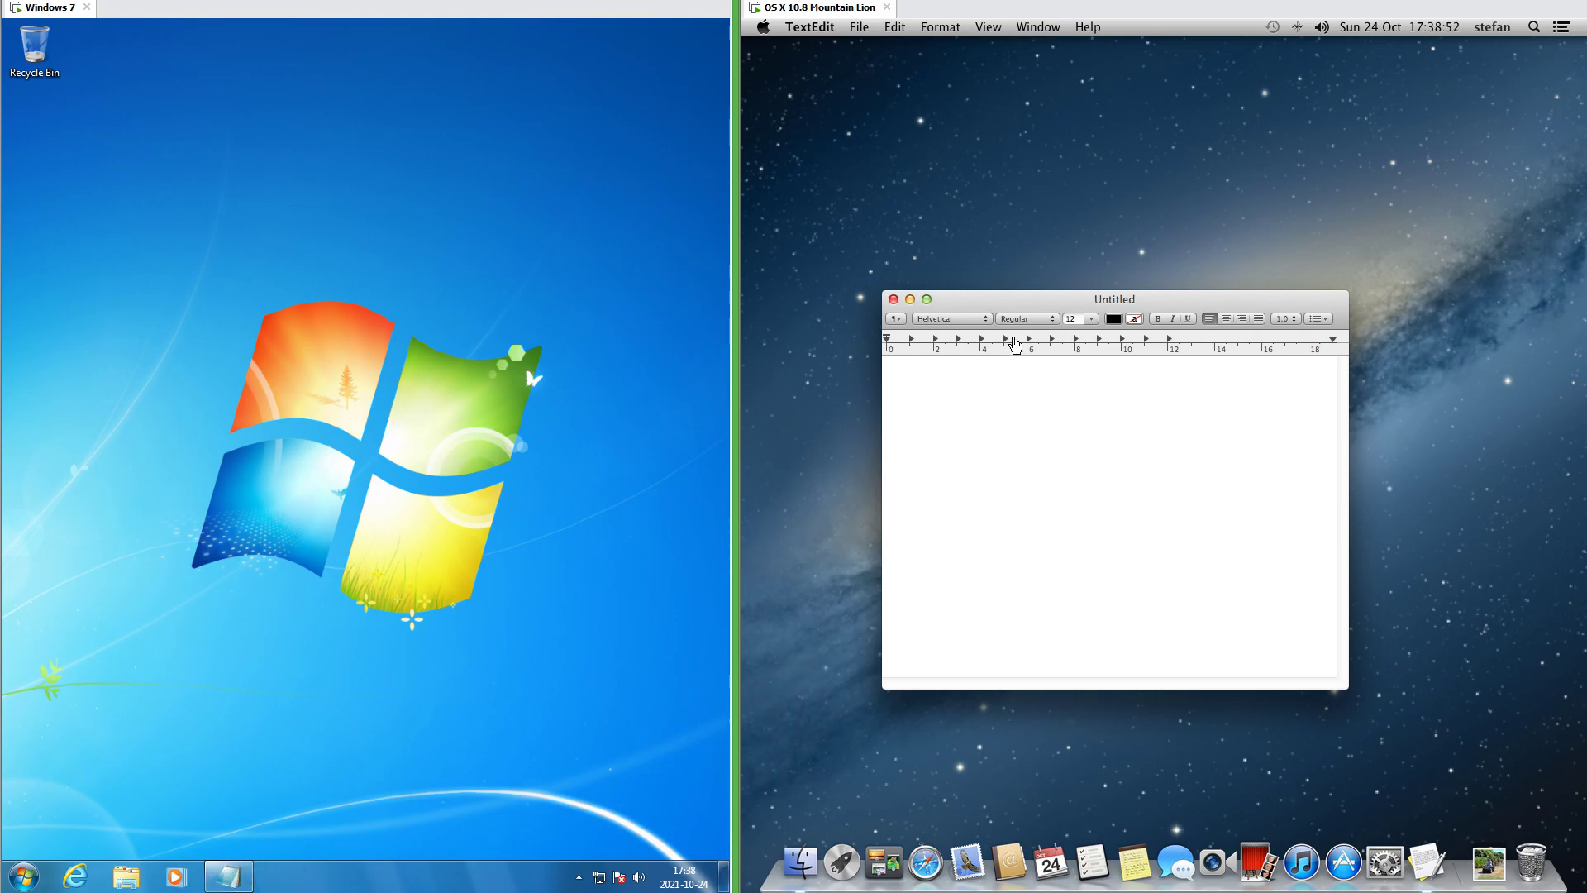
left_click(910, 299)
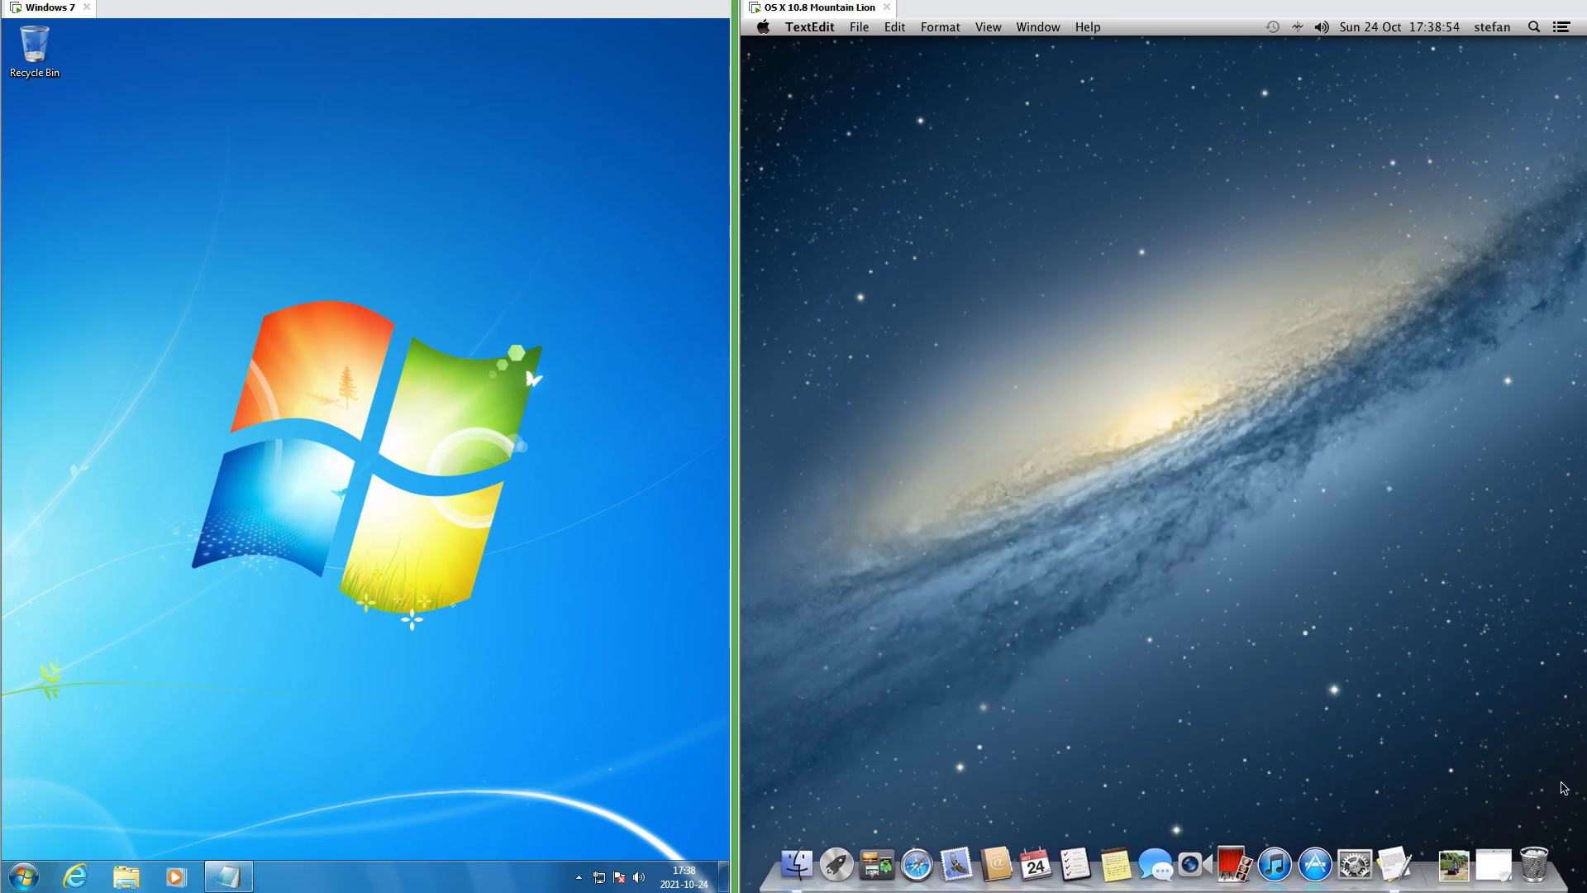
right_click(1498, 869)
left_click(1417, 720)
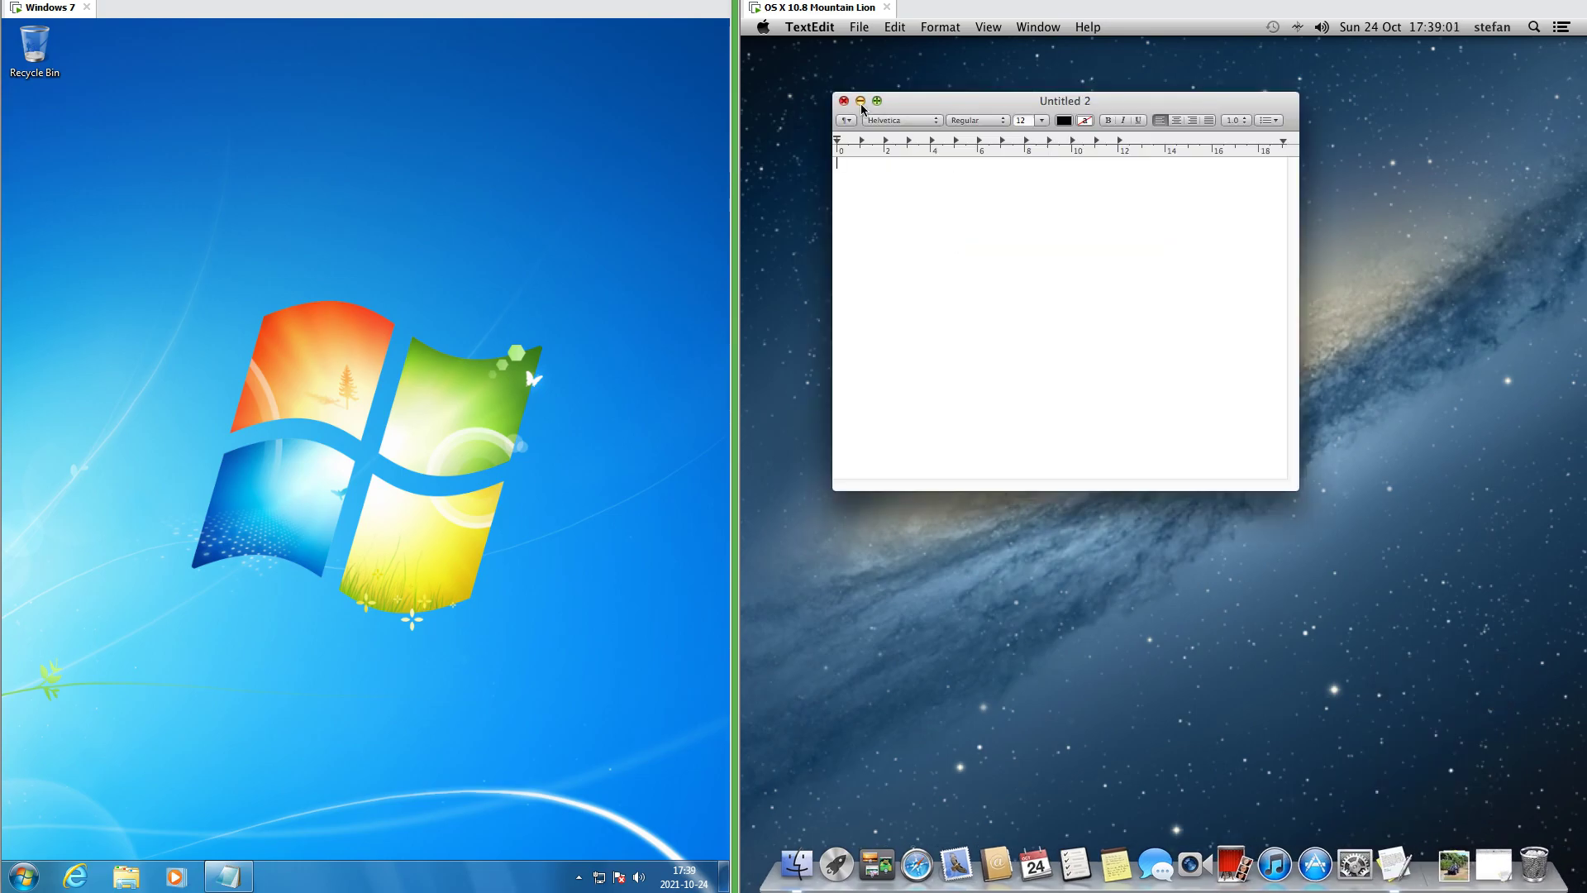
Minimize and restore both TextEdit documents, then bring Notepad up from the taskbar and minimize it.
left_click(861, 101)
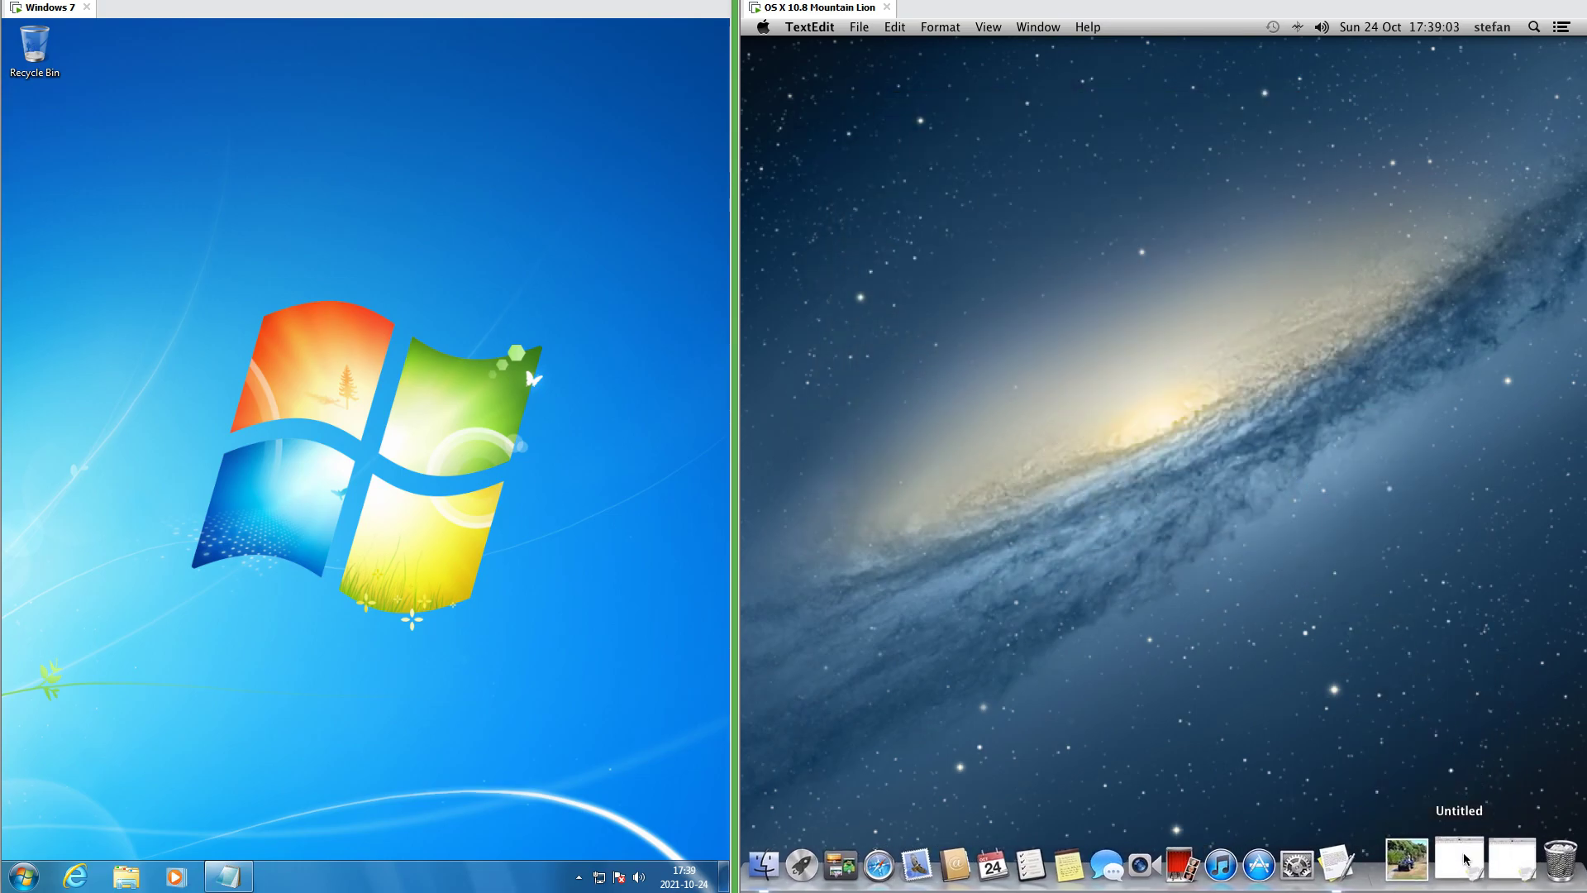
left_click(1463, 859)
left_click(1477, 862)
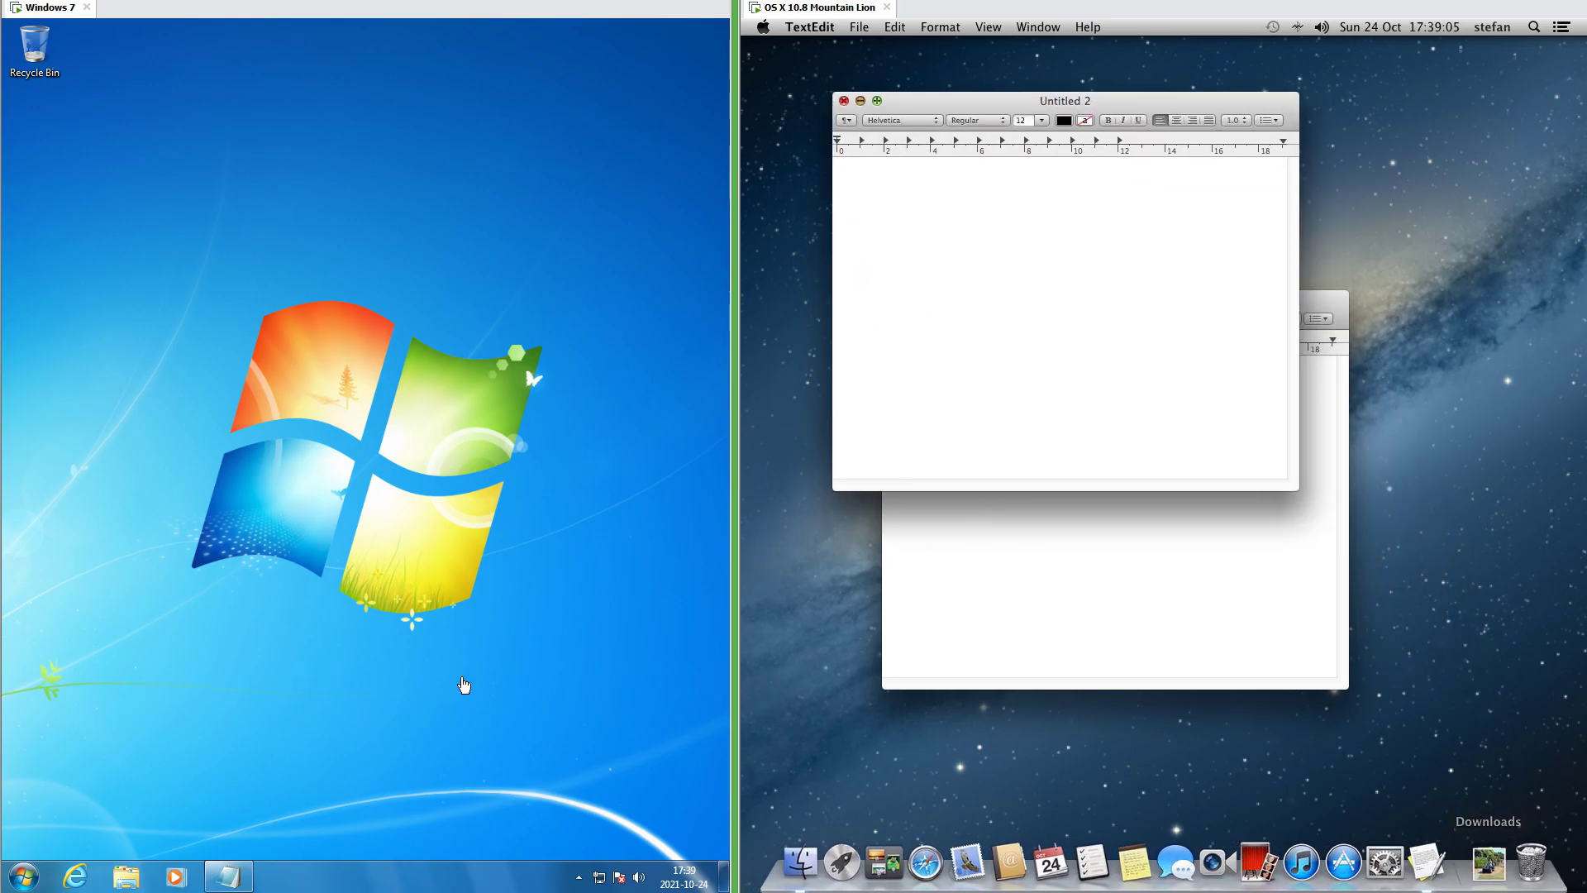
left_click(229, 878)
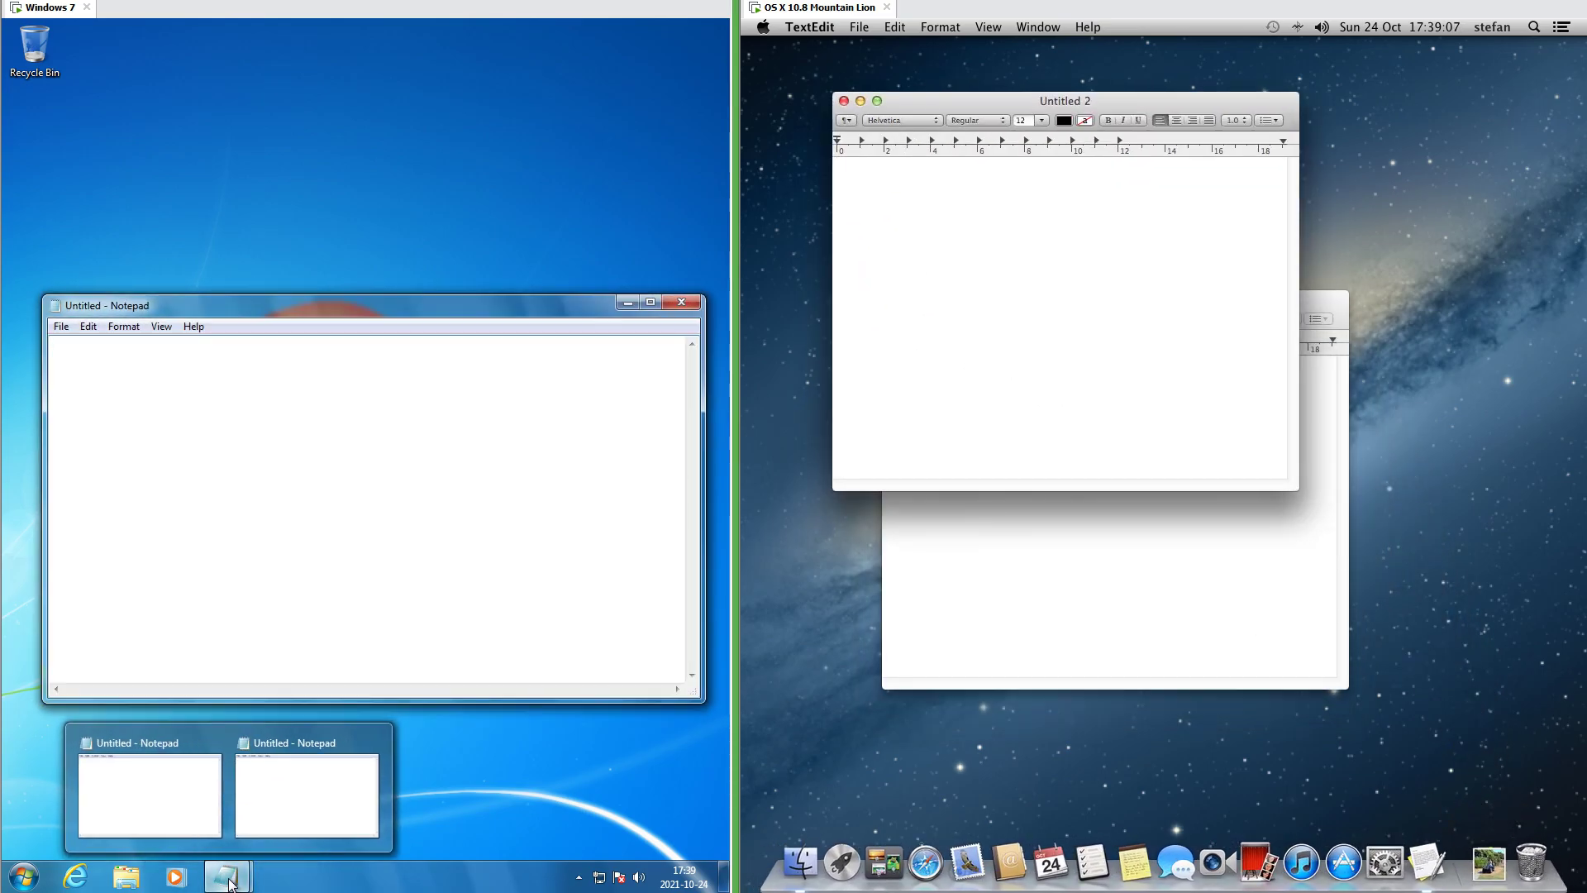
left_click(628, 302)
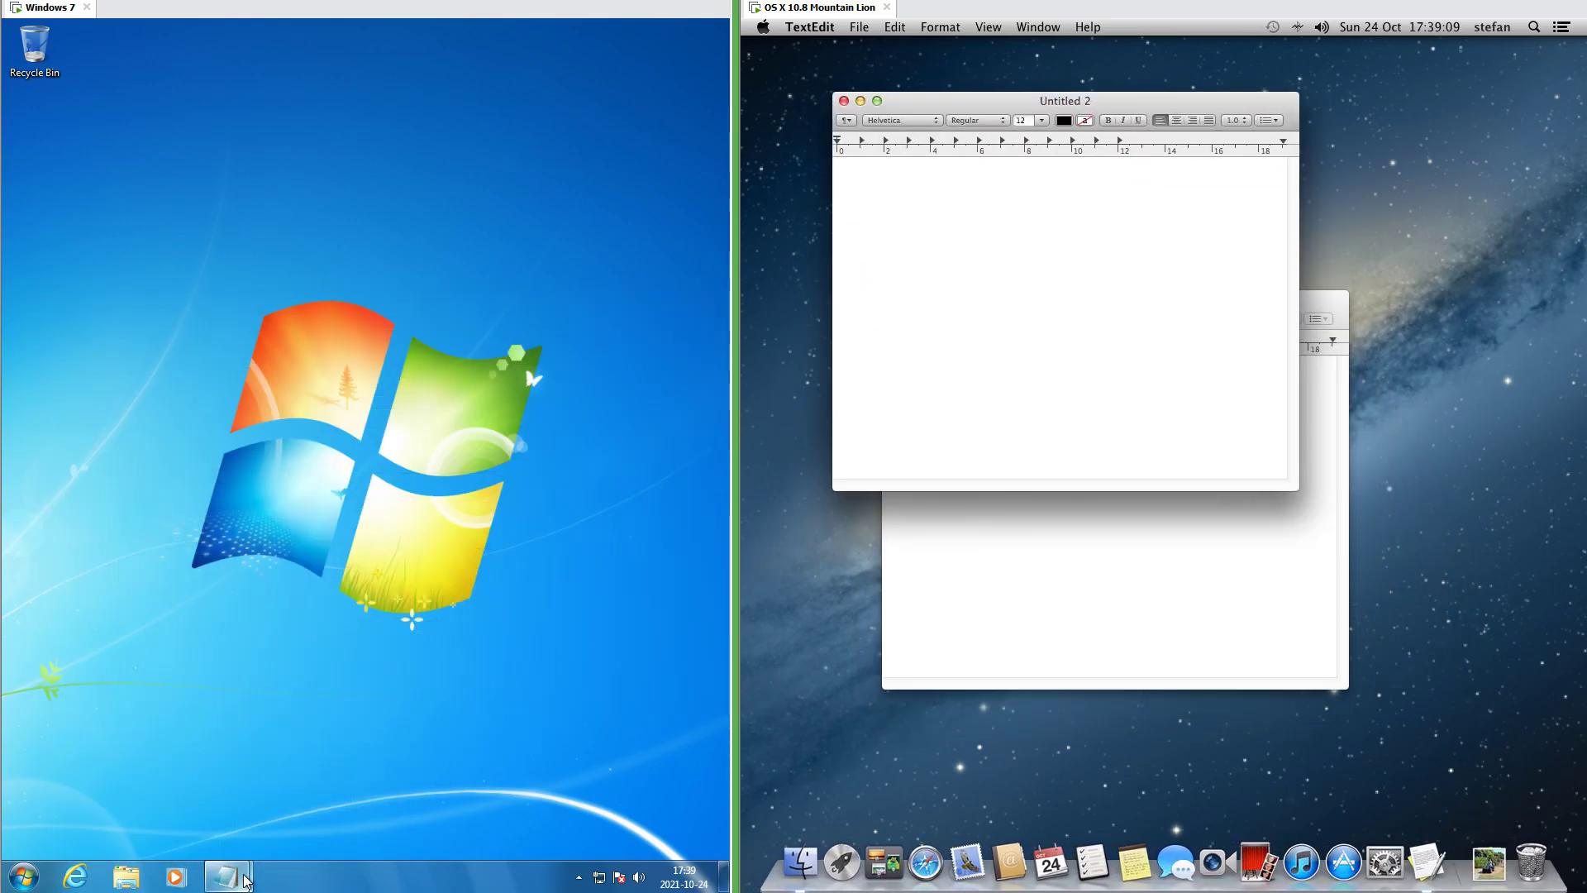
Scroll the Start menu's All Programs list, and show the Mac's Launchpad application grid.
mouse_move(246, 881)
mouse_move(206, 774)
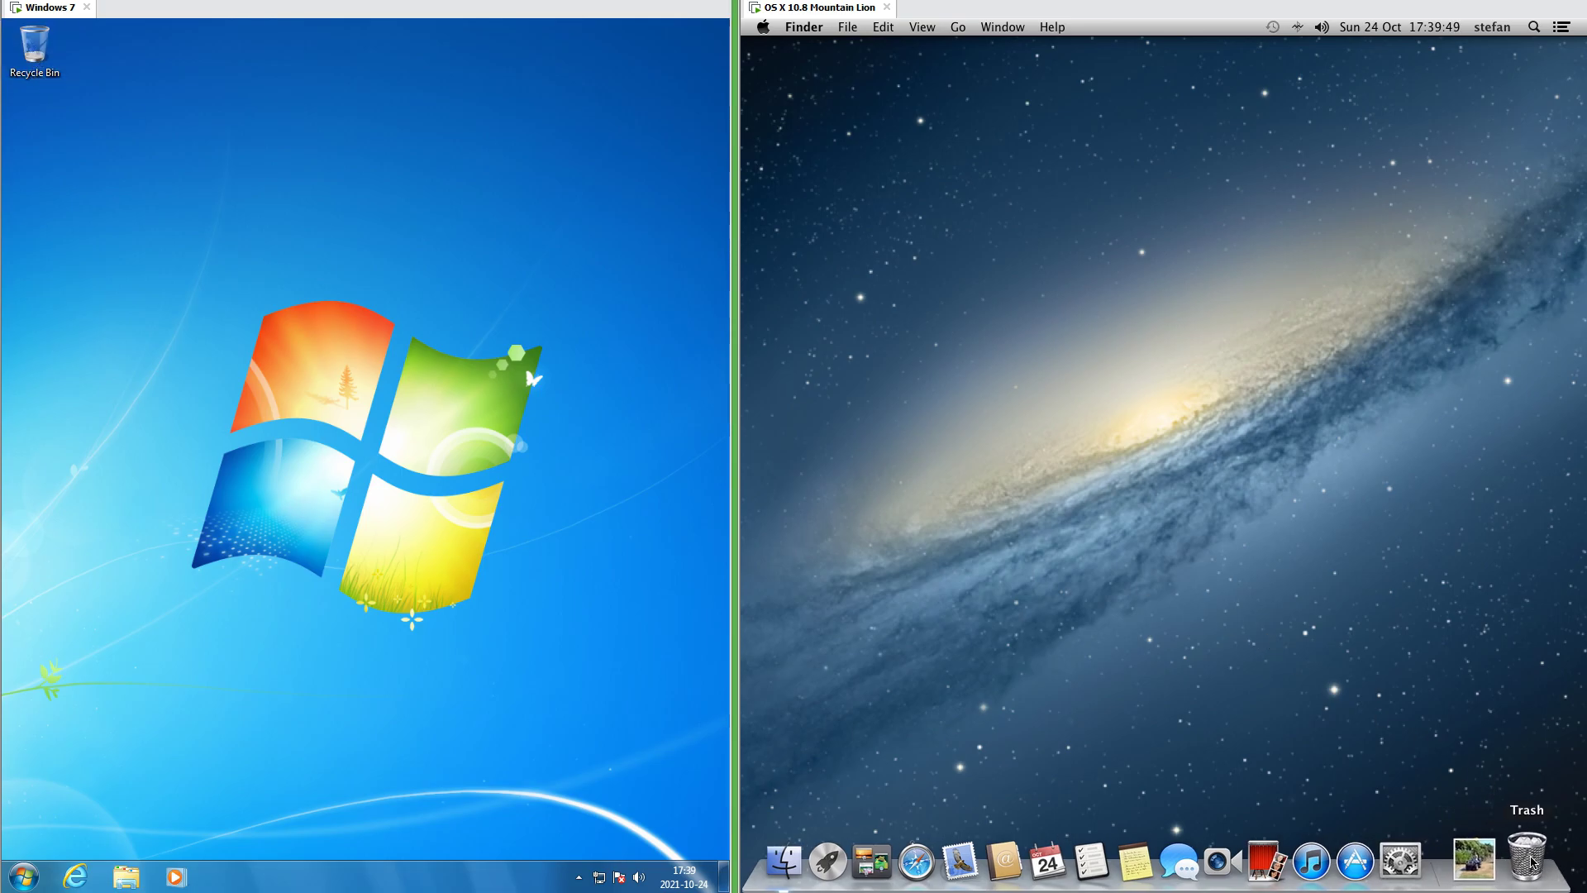
left_click(24, 877)
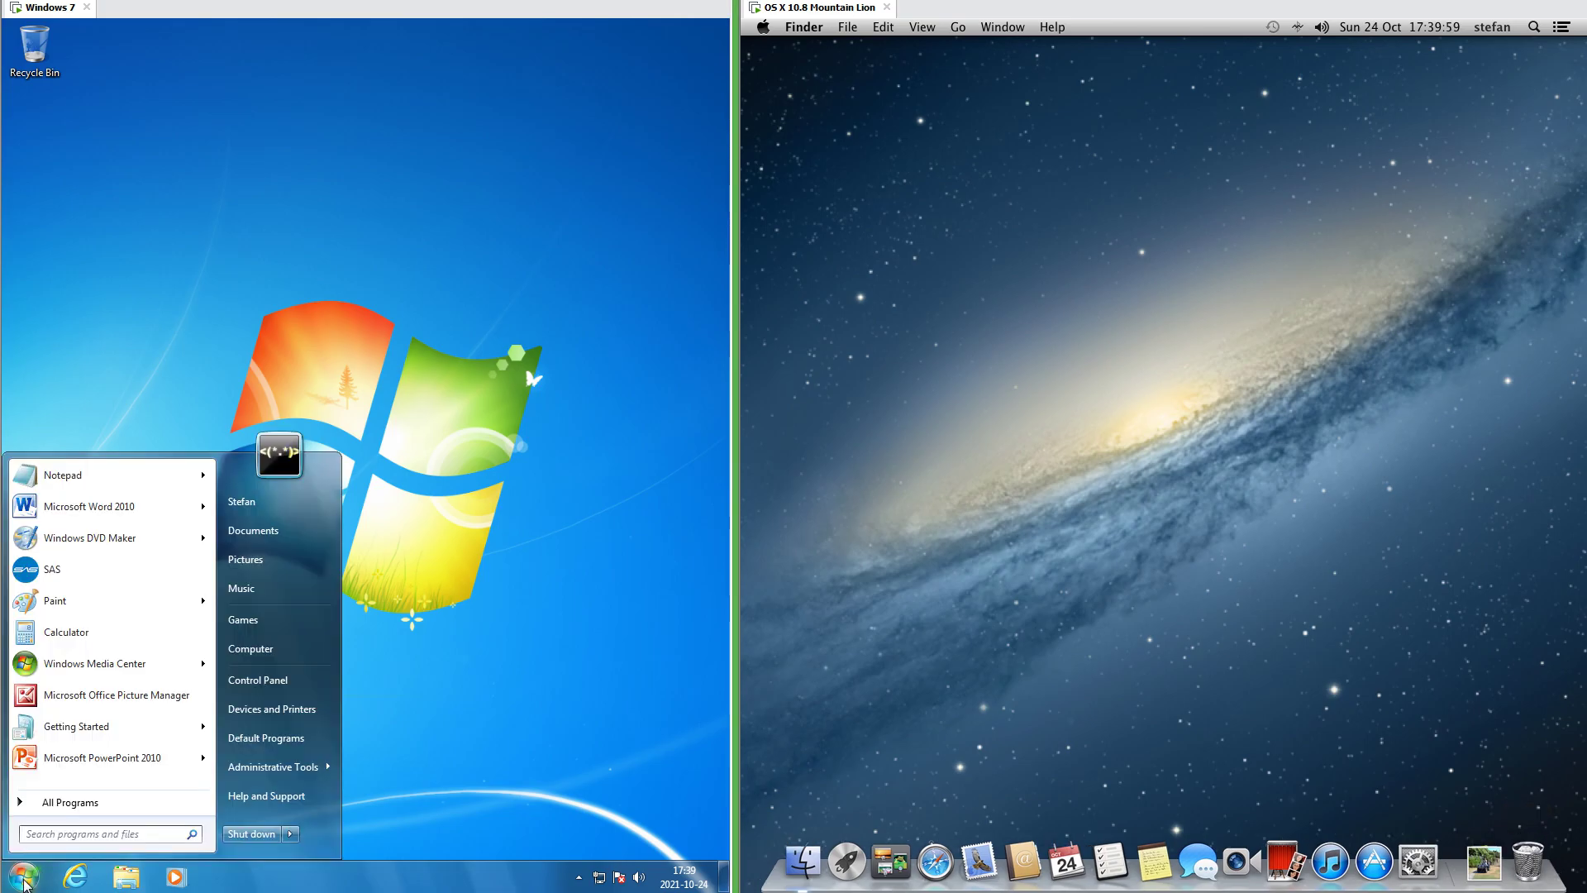
left_click(91, 803)
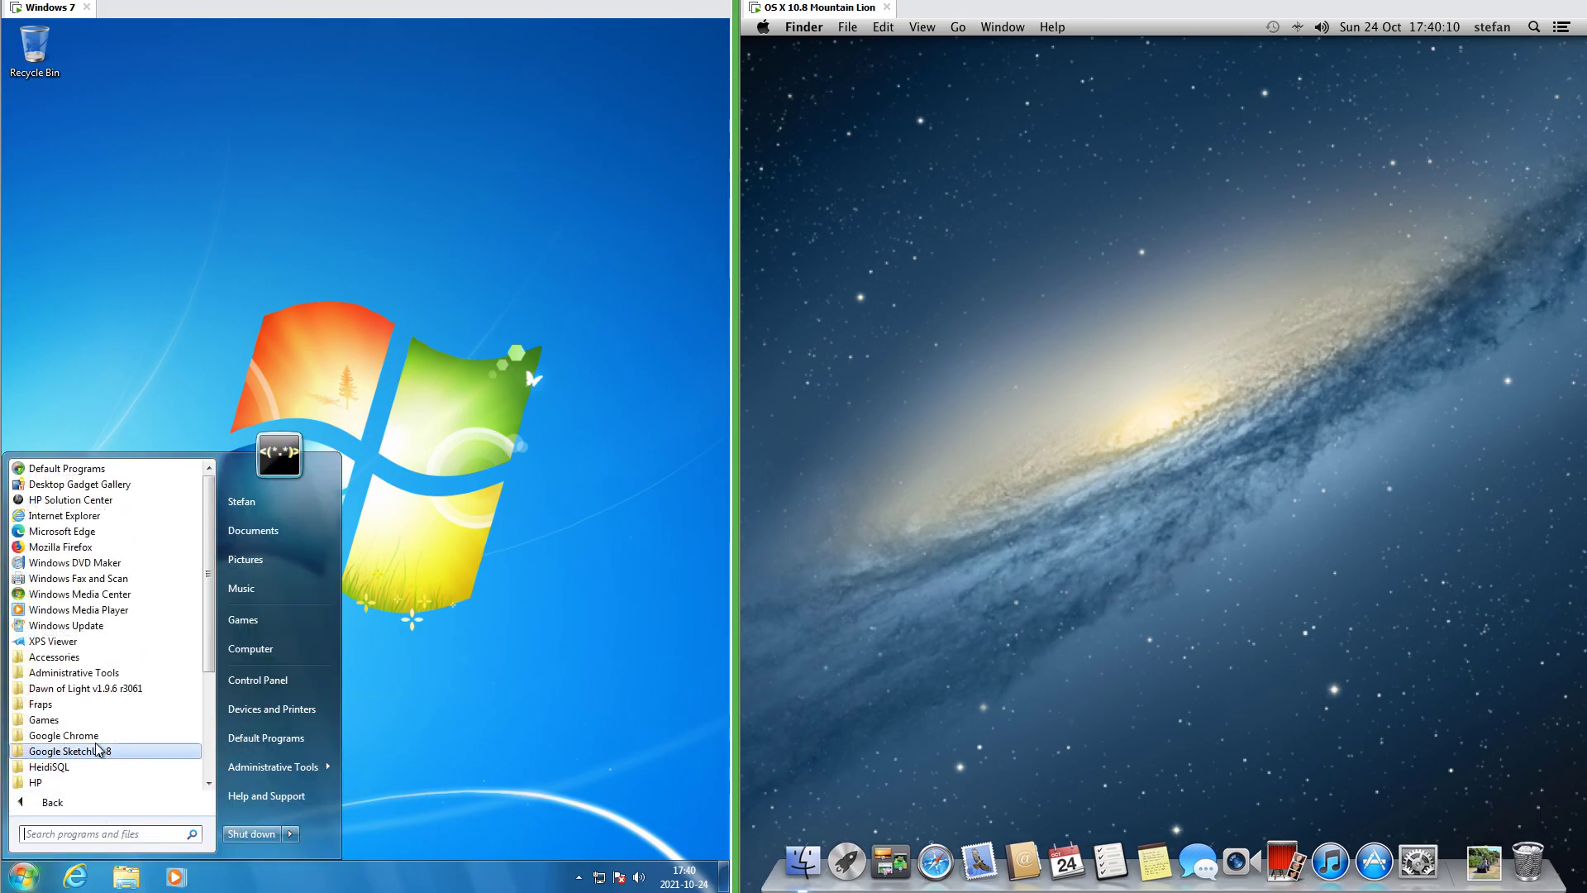
scroll(118, 609, "down", 4)
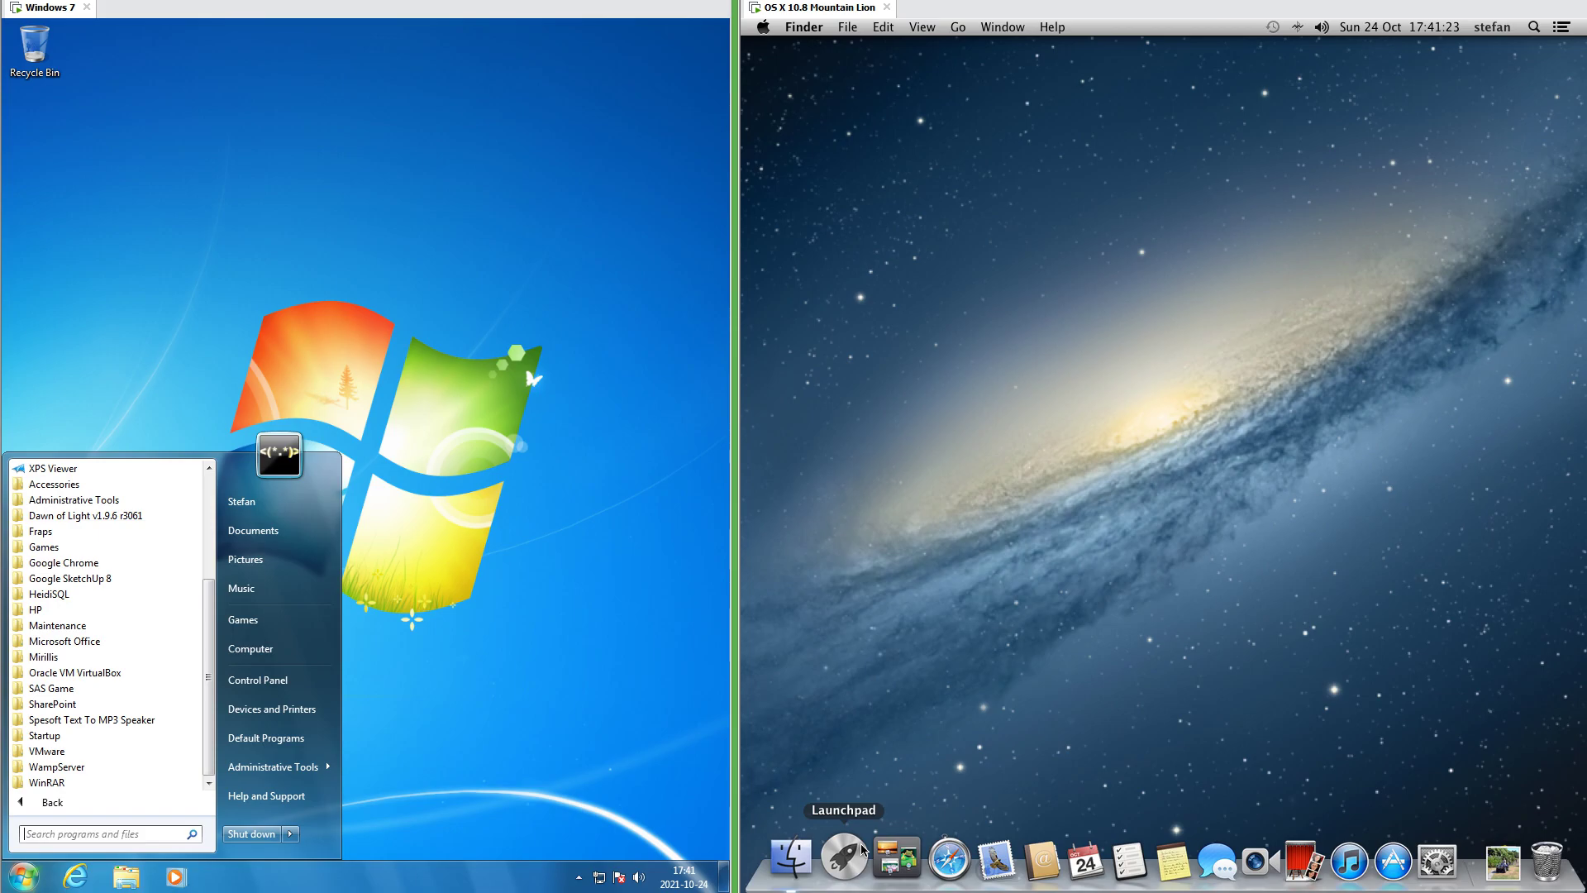
left_click(843, 856)
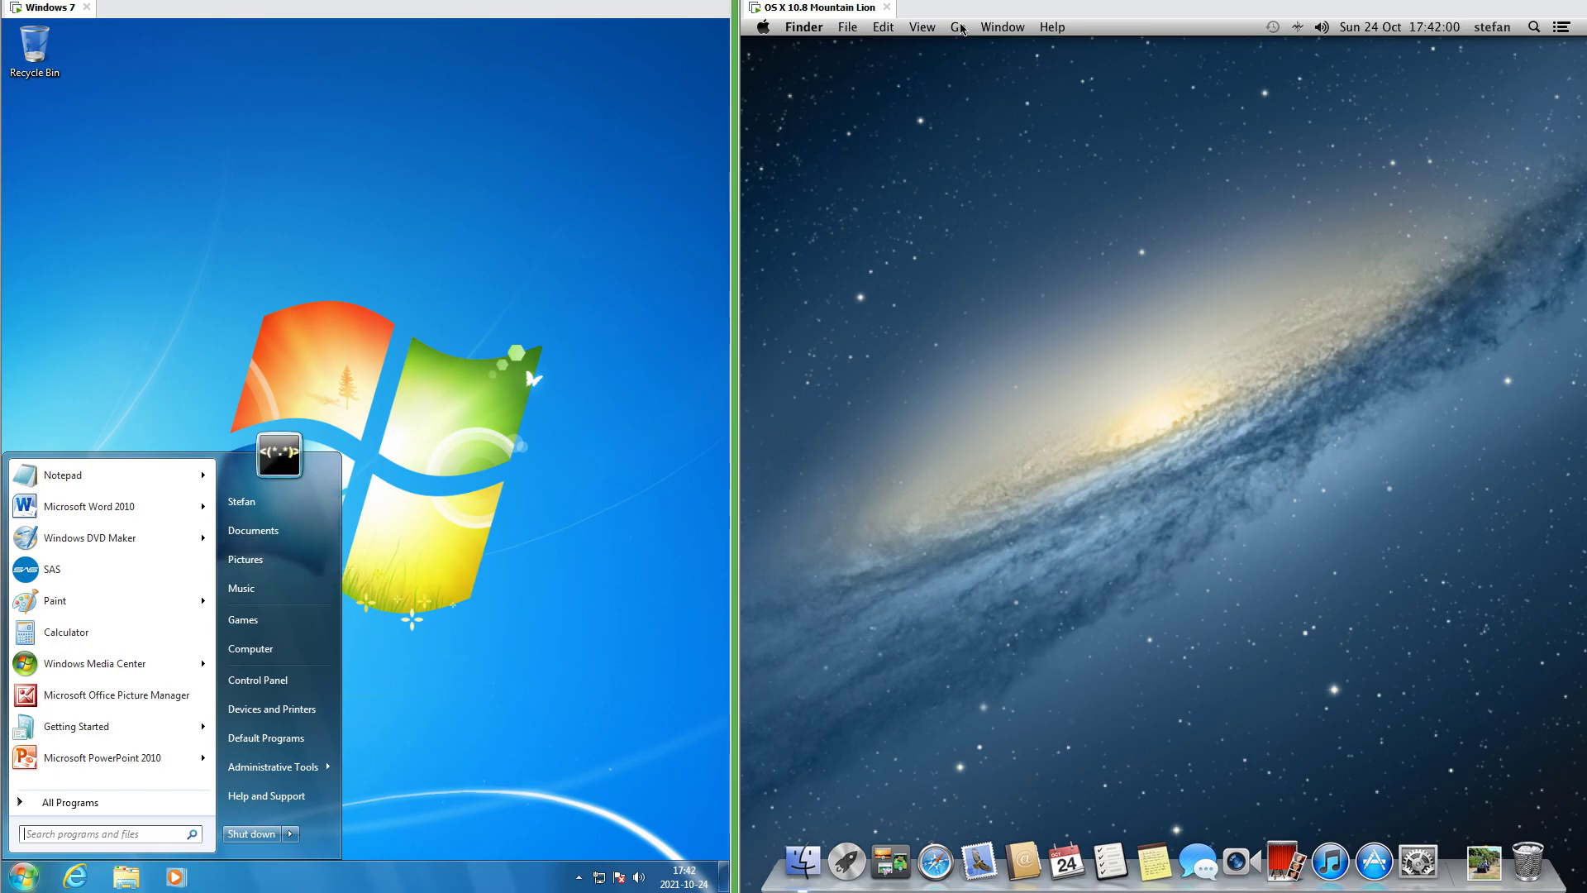
Peek at Finder's Go menu, then open Windows Control Panel and the Mac's System Preferences.
left_click(961, 27)
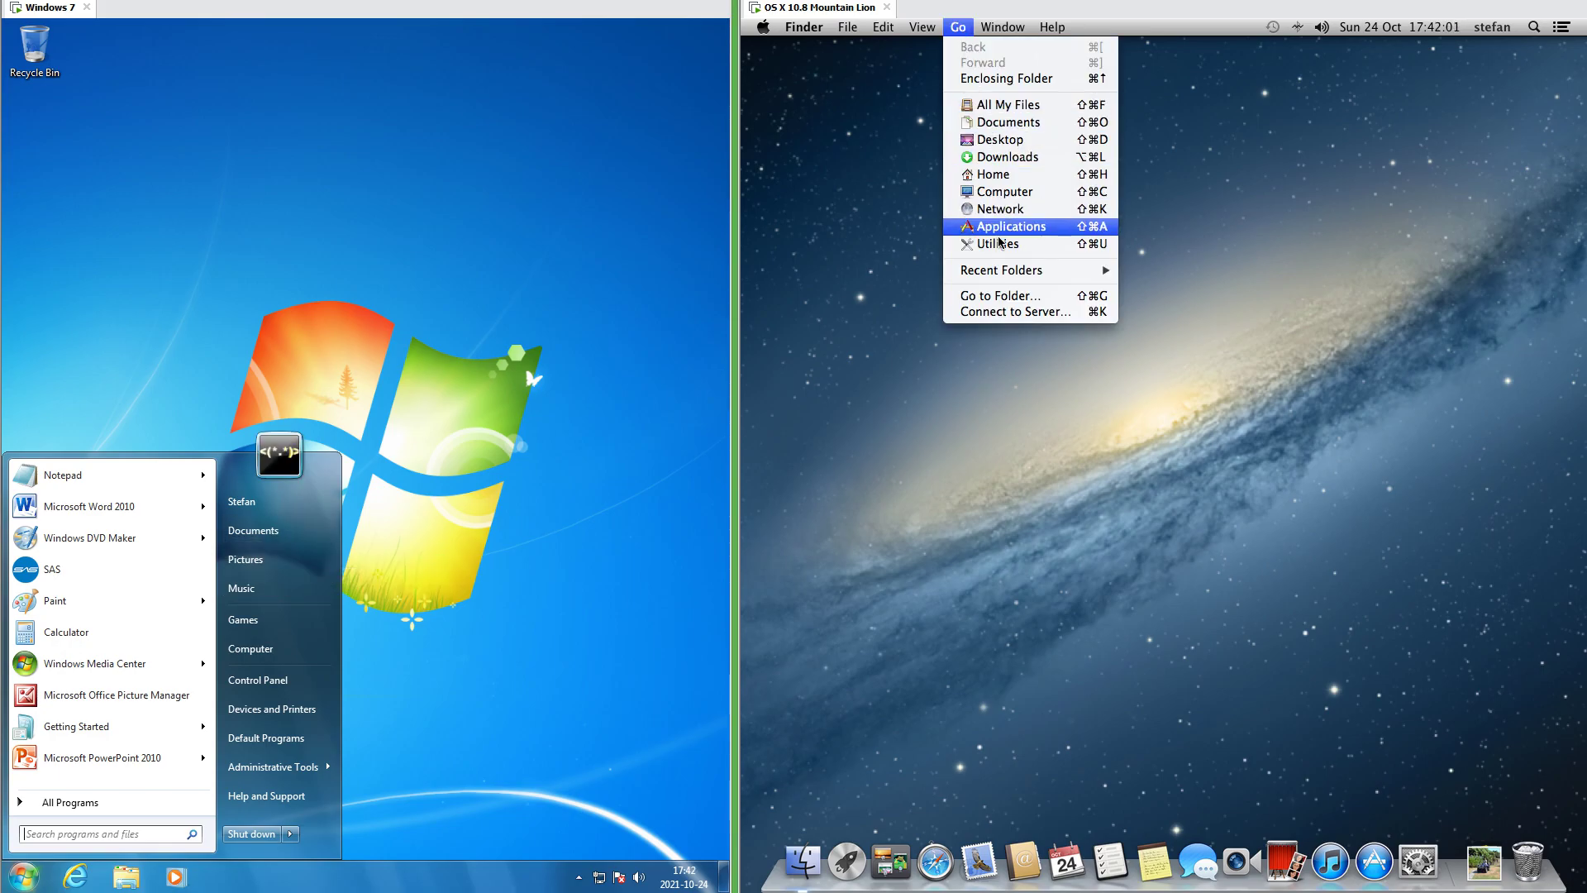
left_click(990, 491)
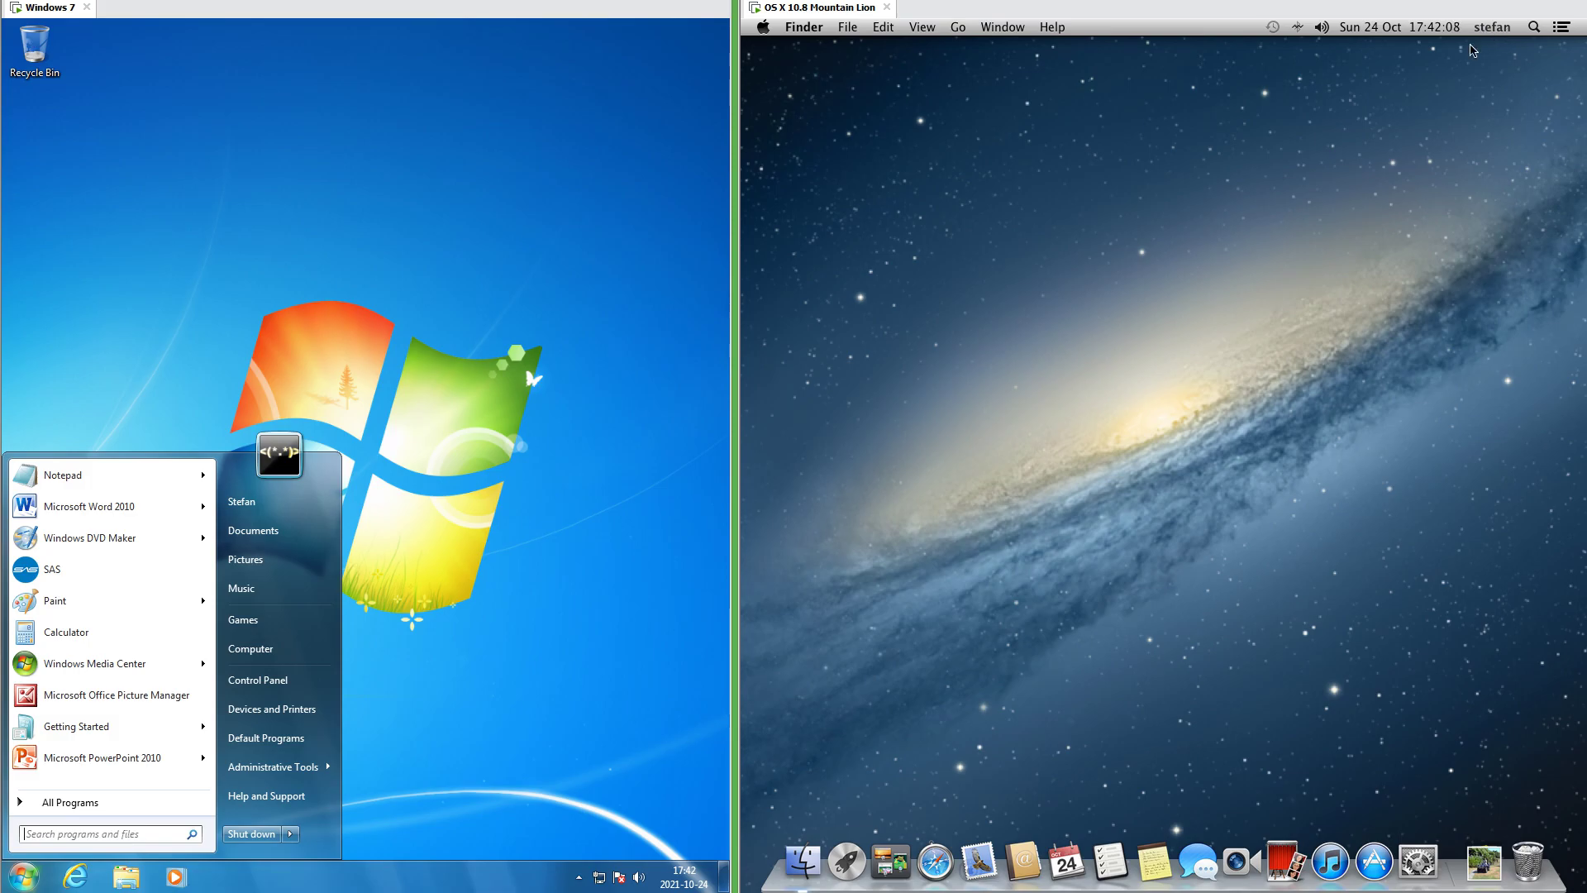
left_click(763, 26)
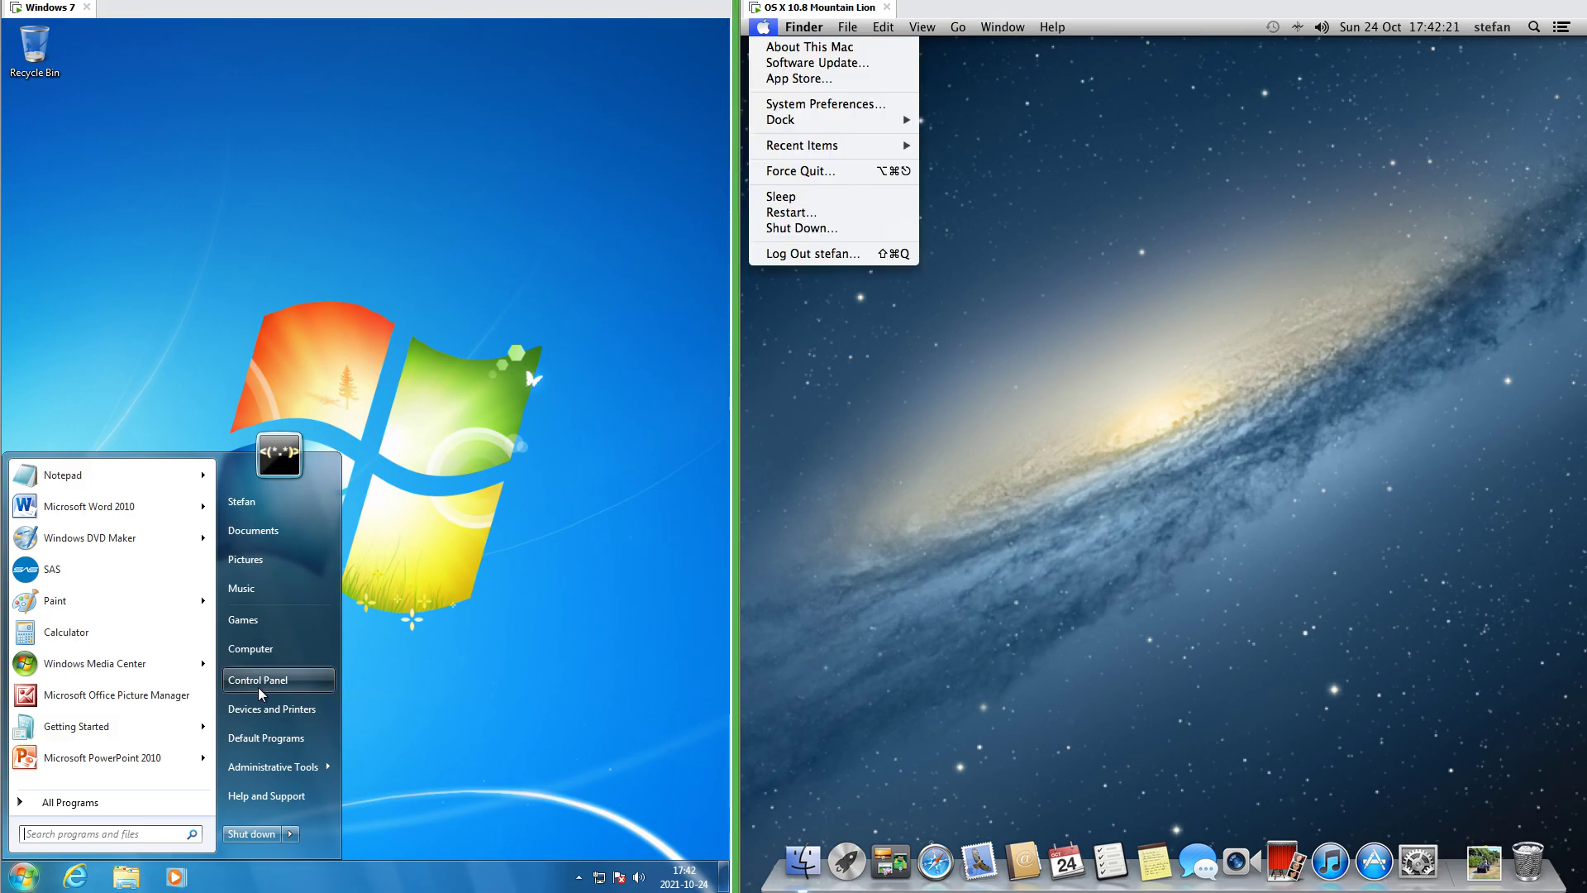
left_click(258, 687)
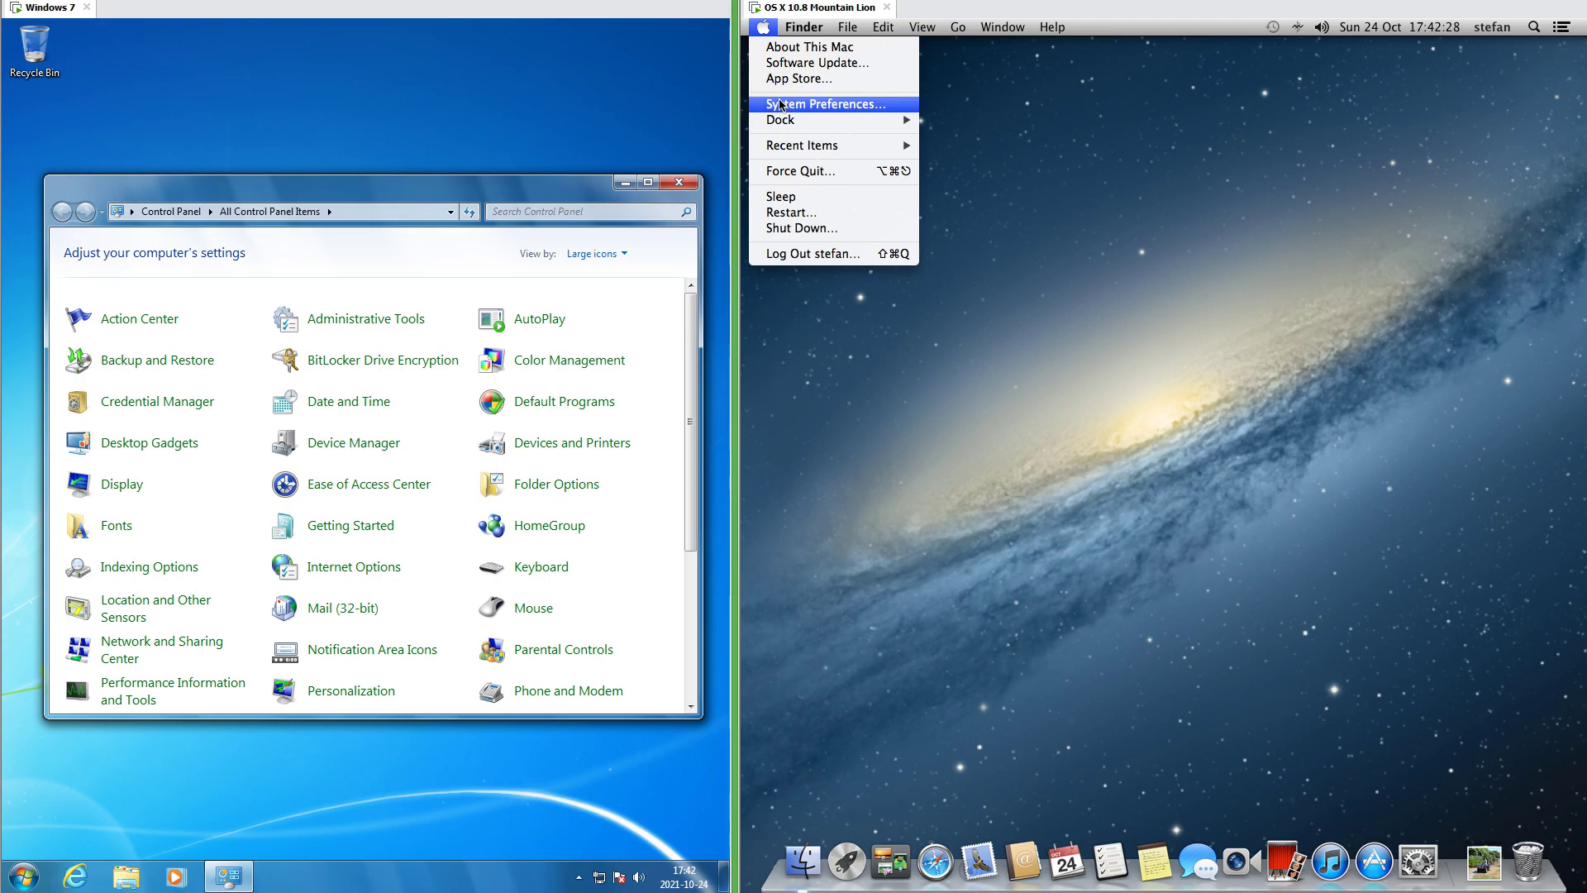
left_click(781, 105)
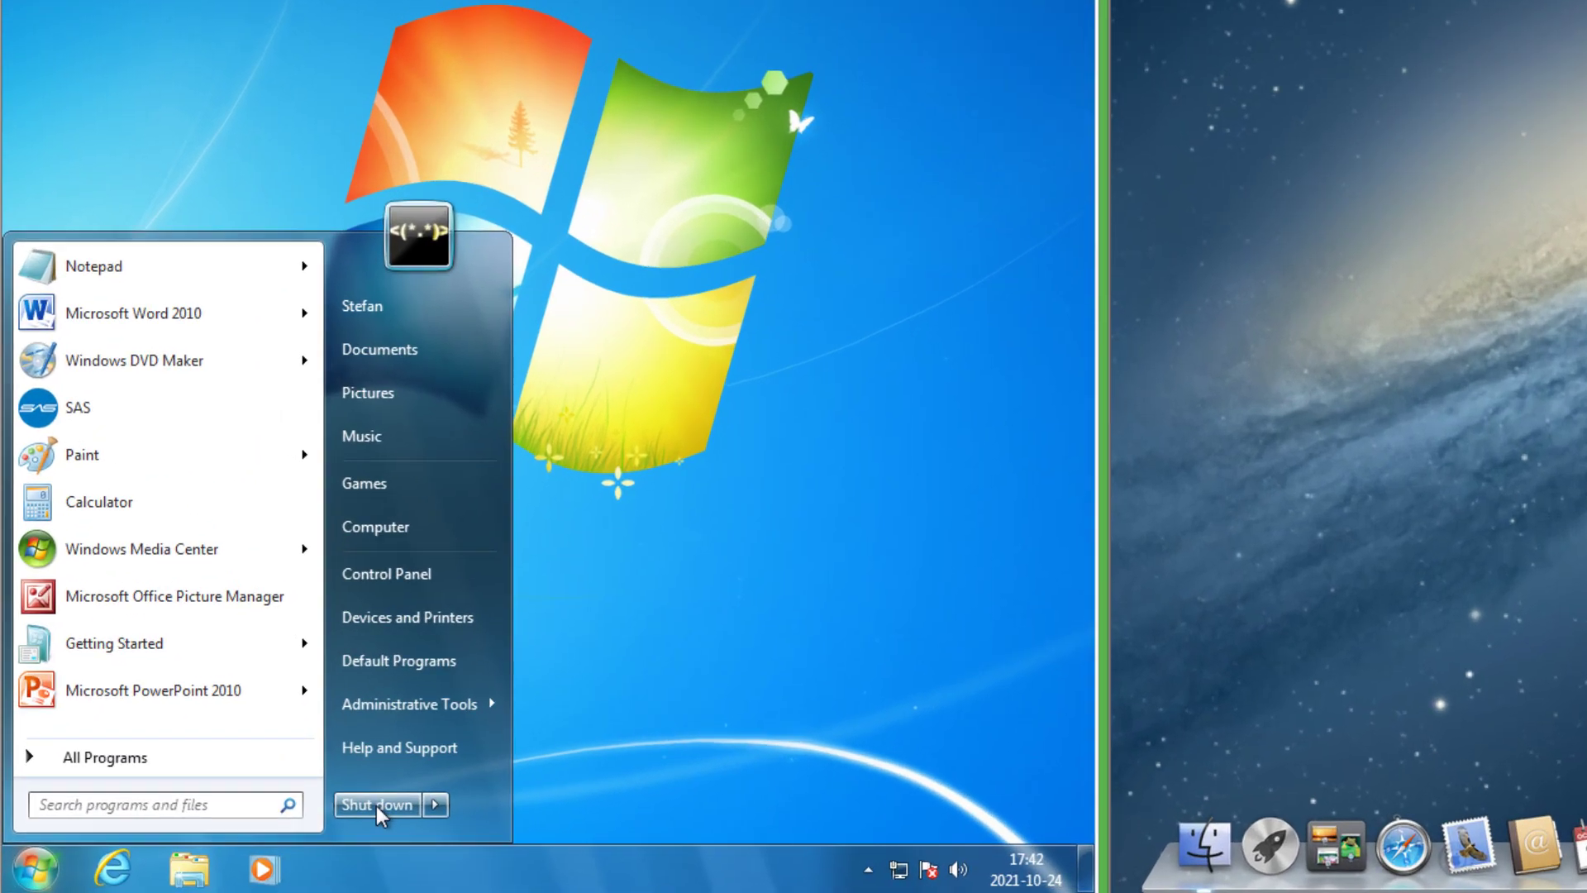
Compare the Shut down arrow choices, the Apple menu's log-out options, and the Mac user-switching menu.
left_click(435, 805)
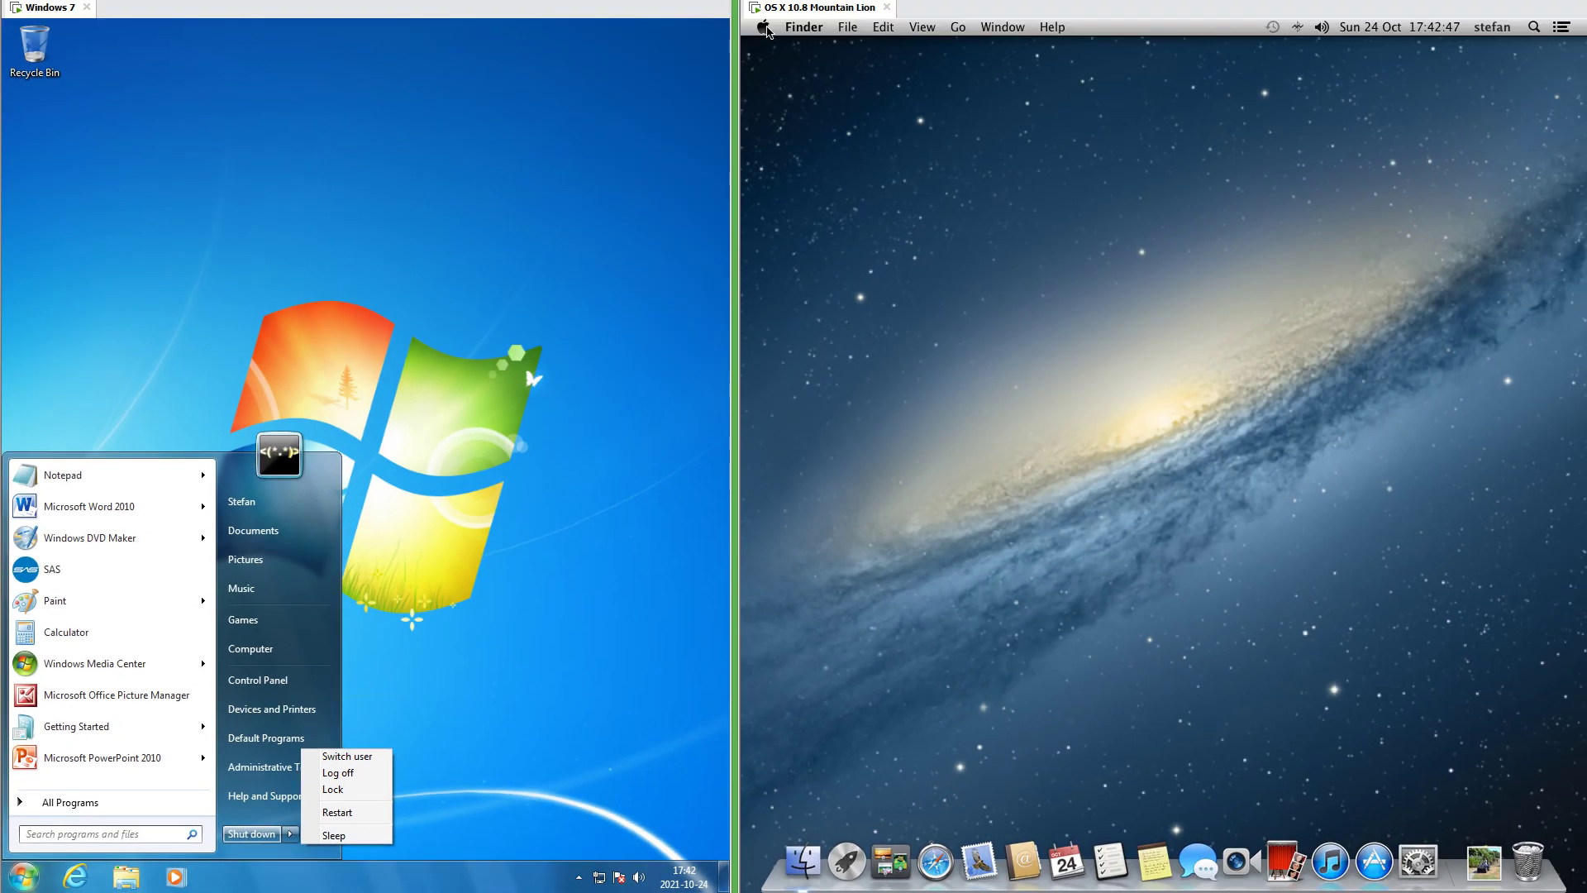
left_click(763, 26)
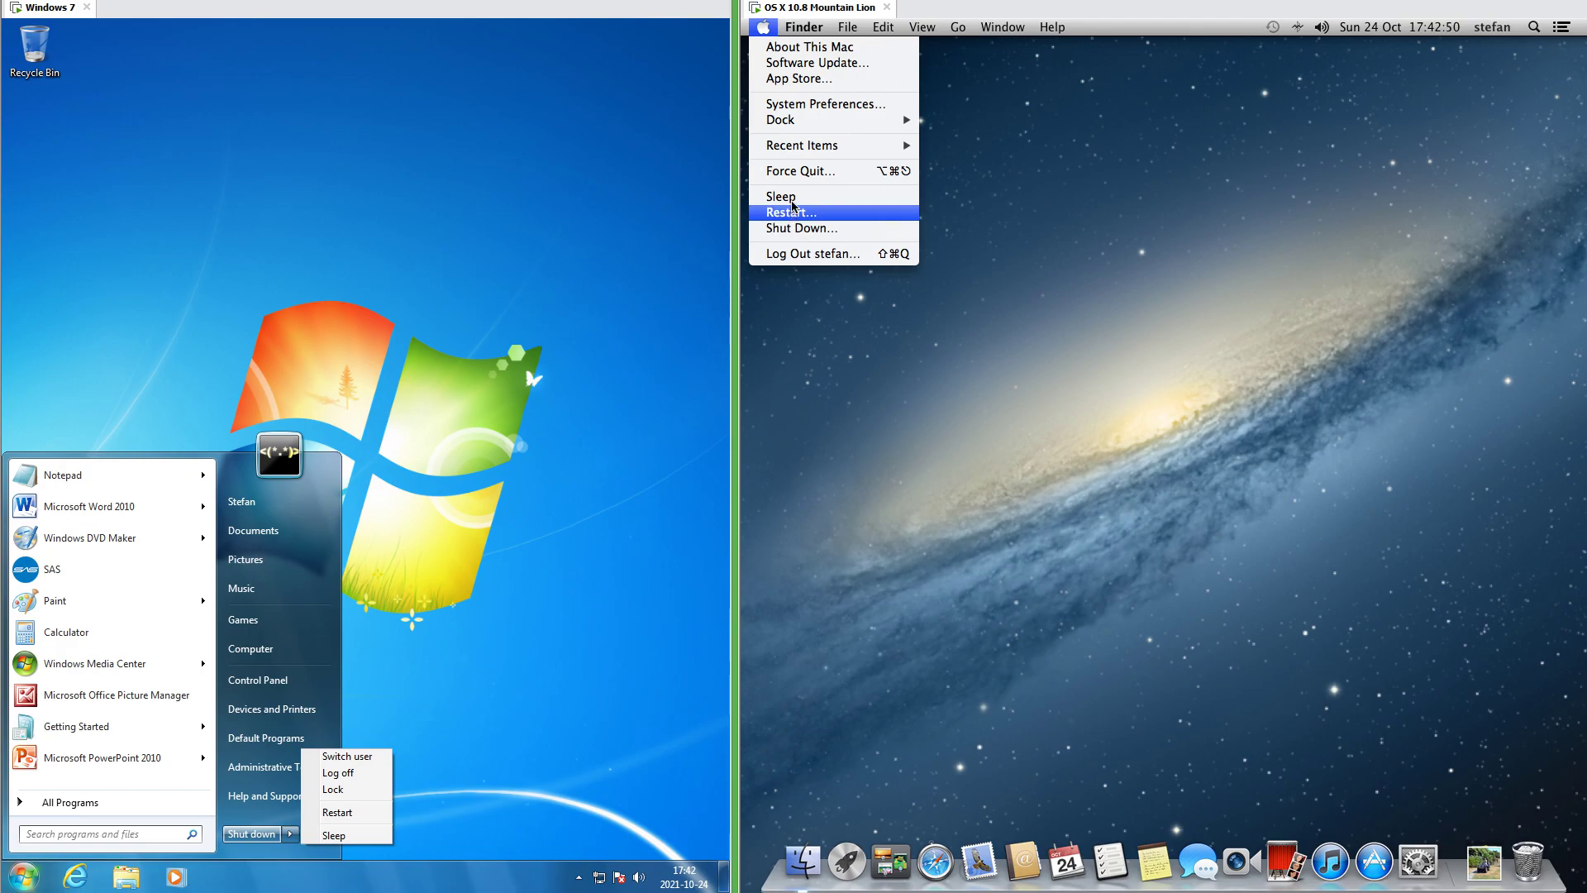
left_click(1497, 27)
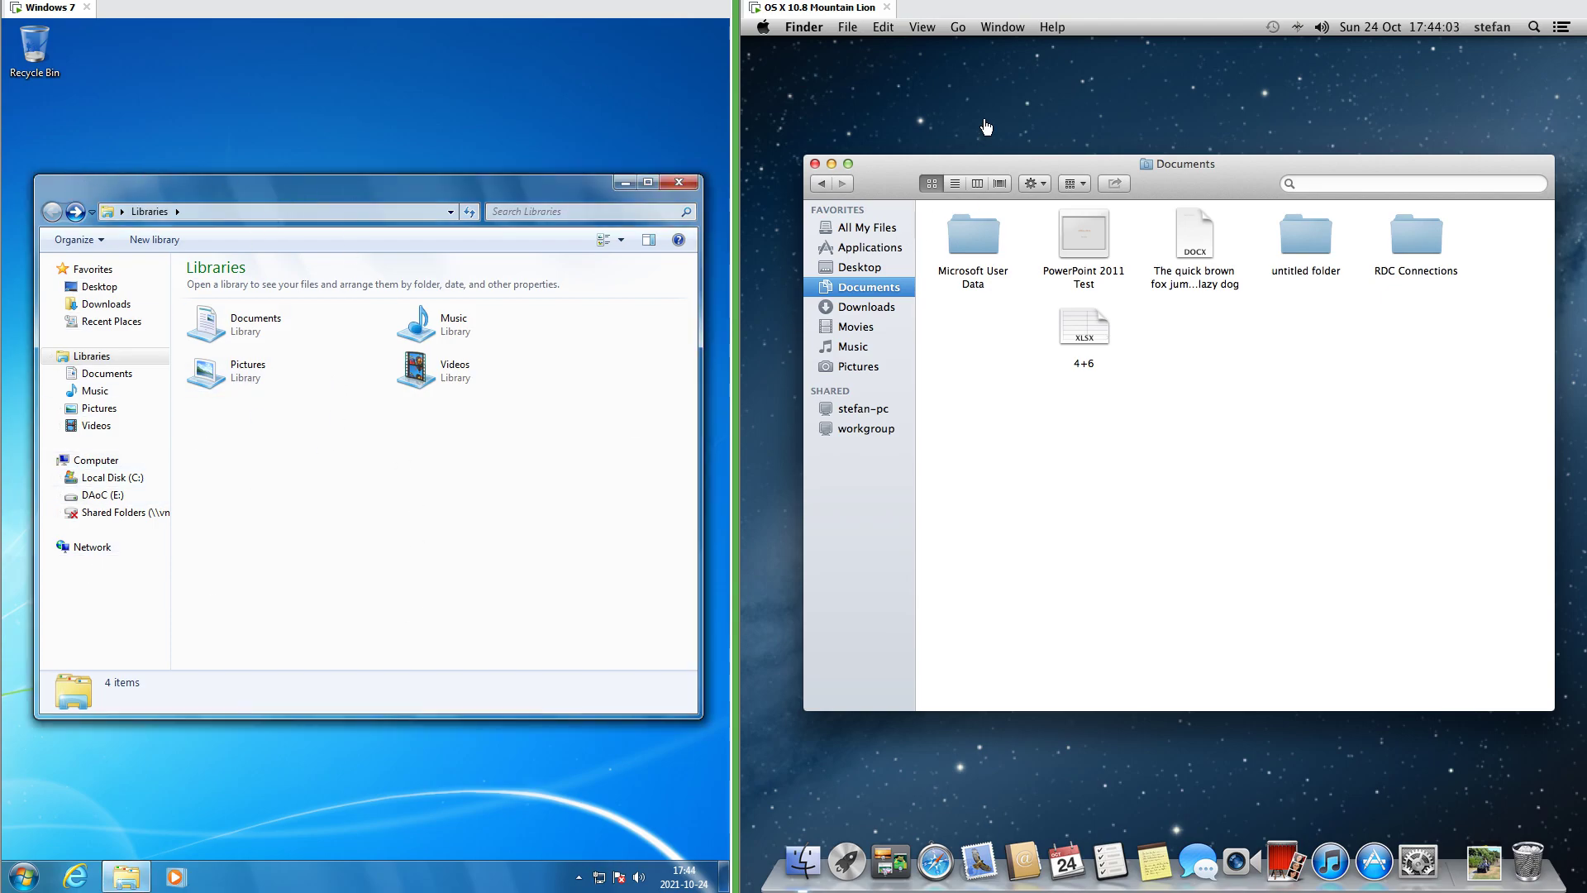
left_click(981, 117)
left_click(884, 170)
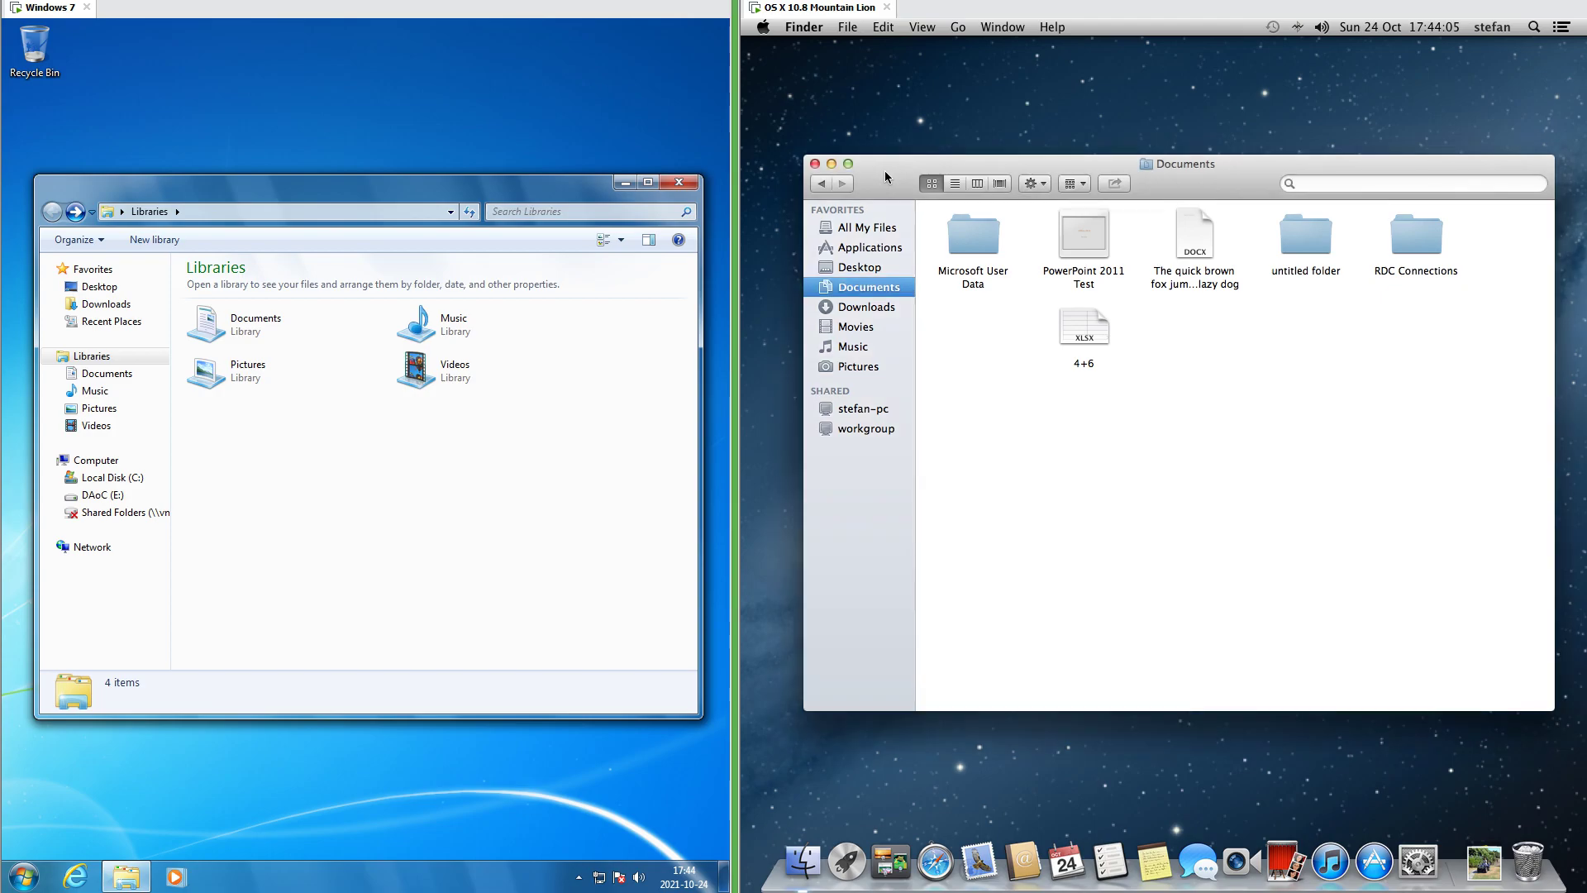
left_click(929, 100)
left_click(894, 180)
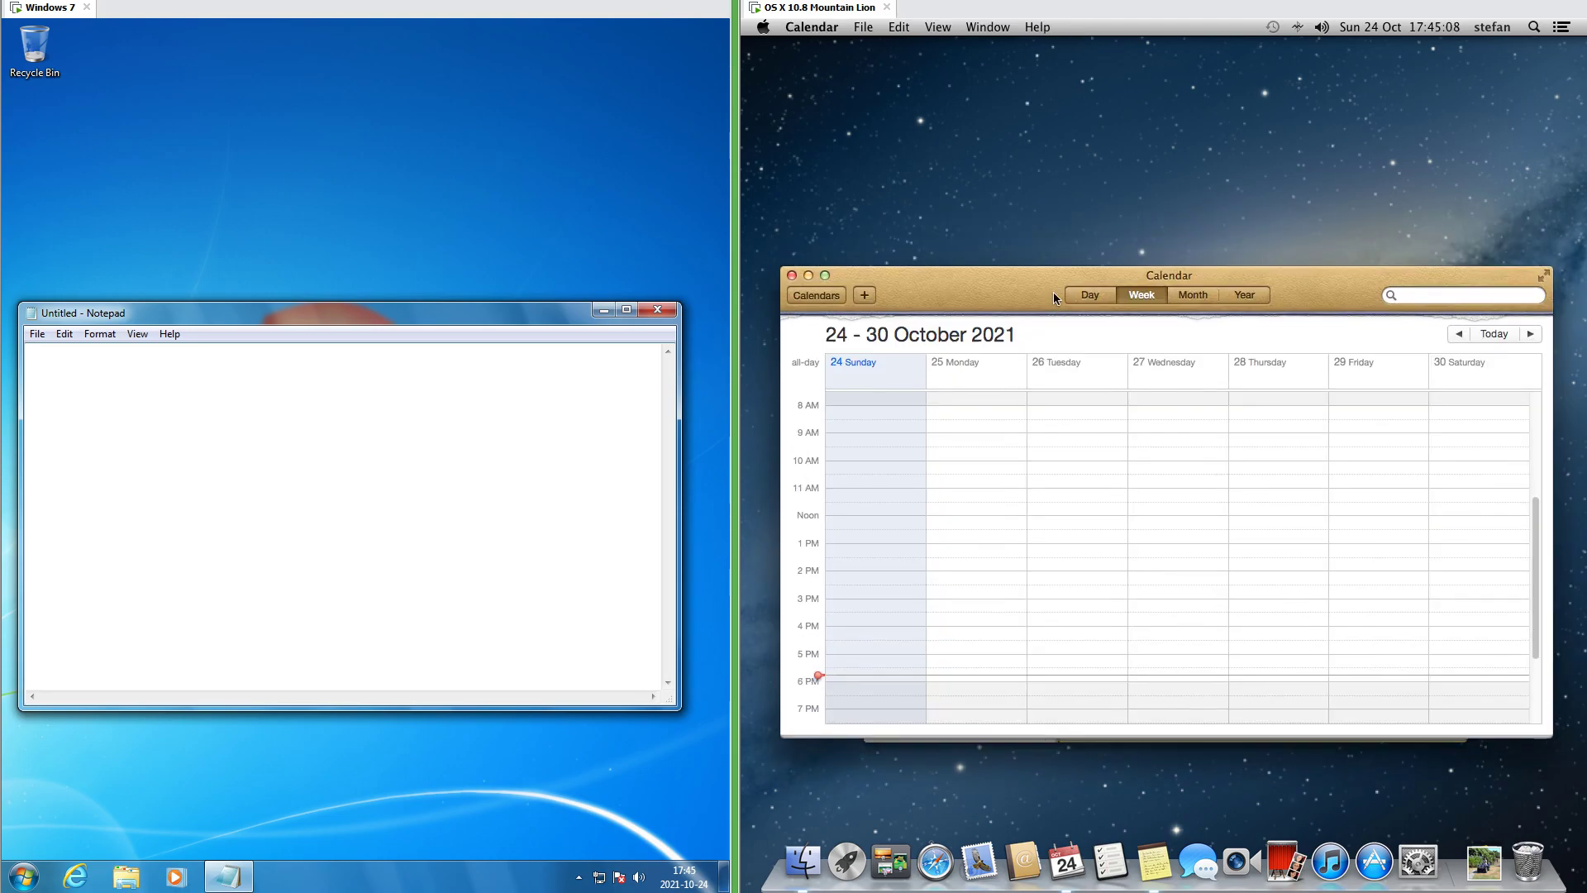
Move the Calendar and Contacts windows, then switch Notes into full screen and back.
left_click_drag(1053, 291, 1013, 334)
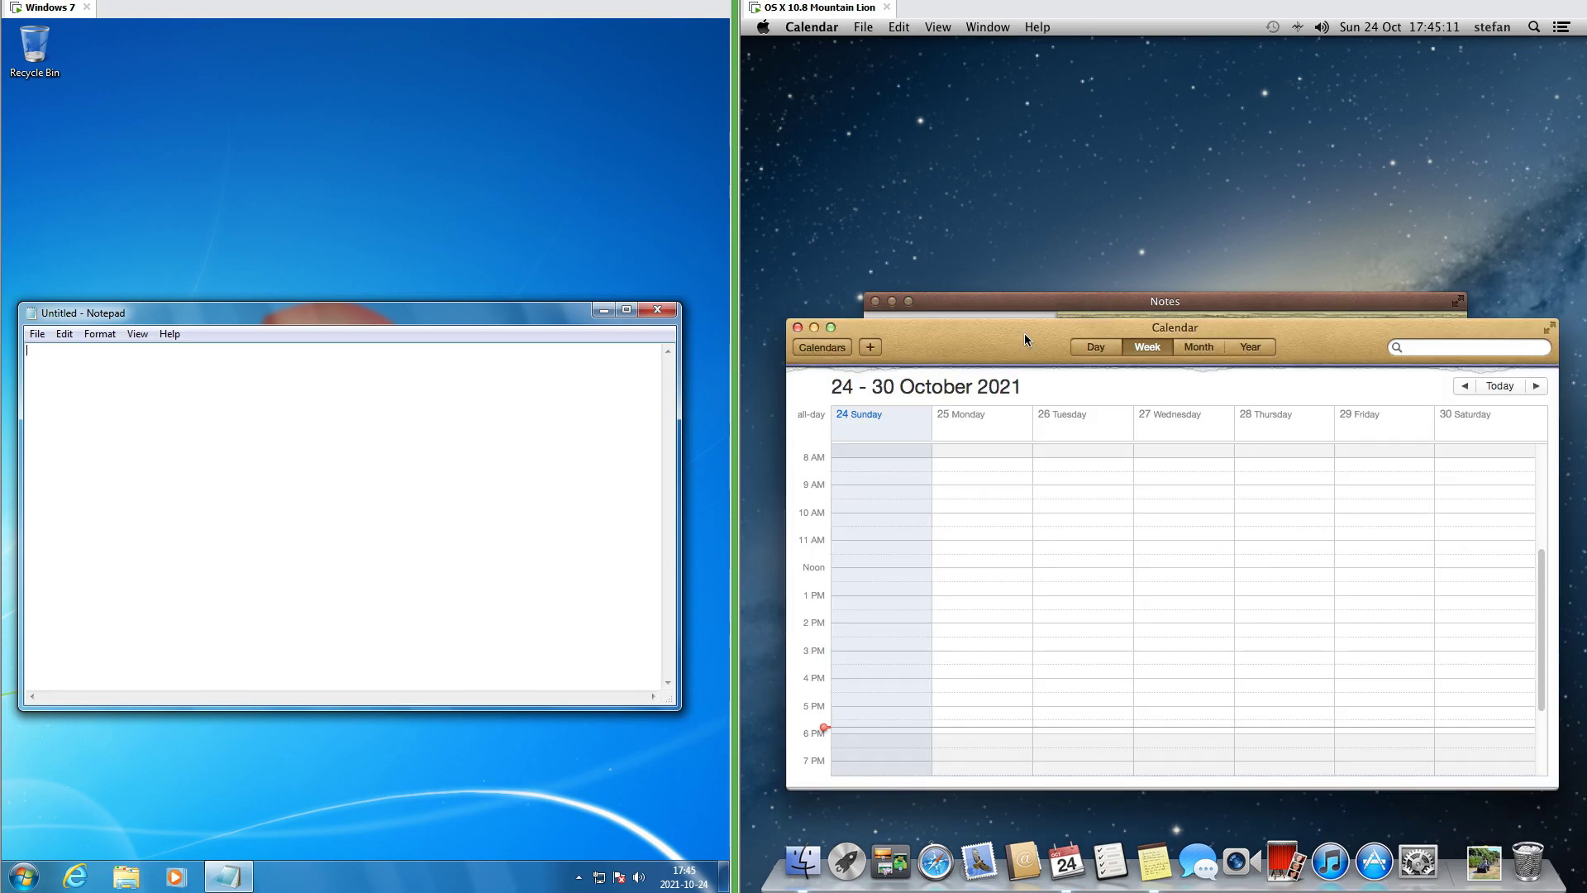
left_click(1022, 861)
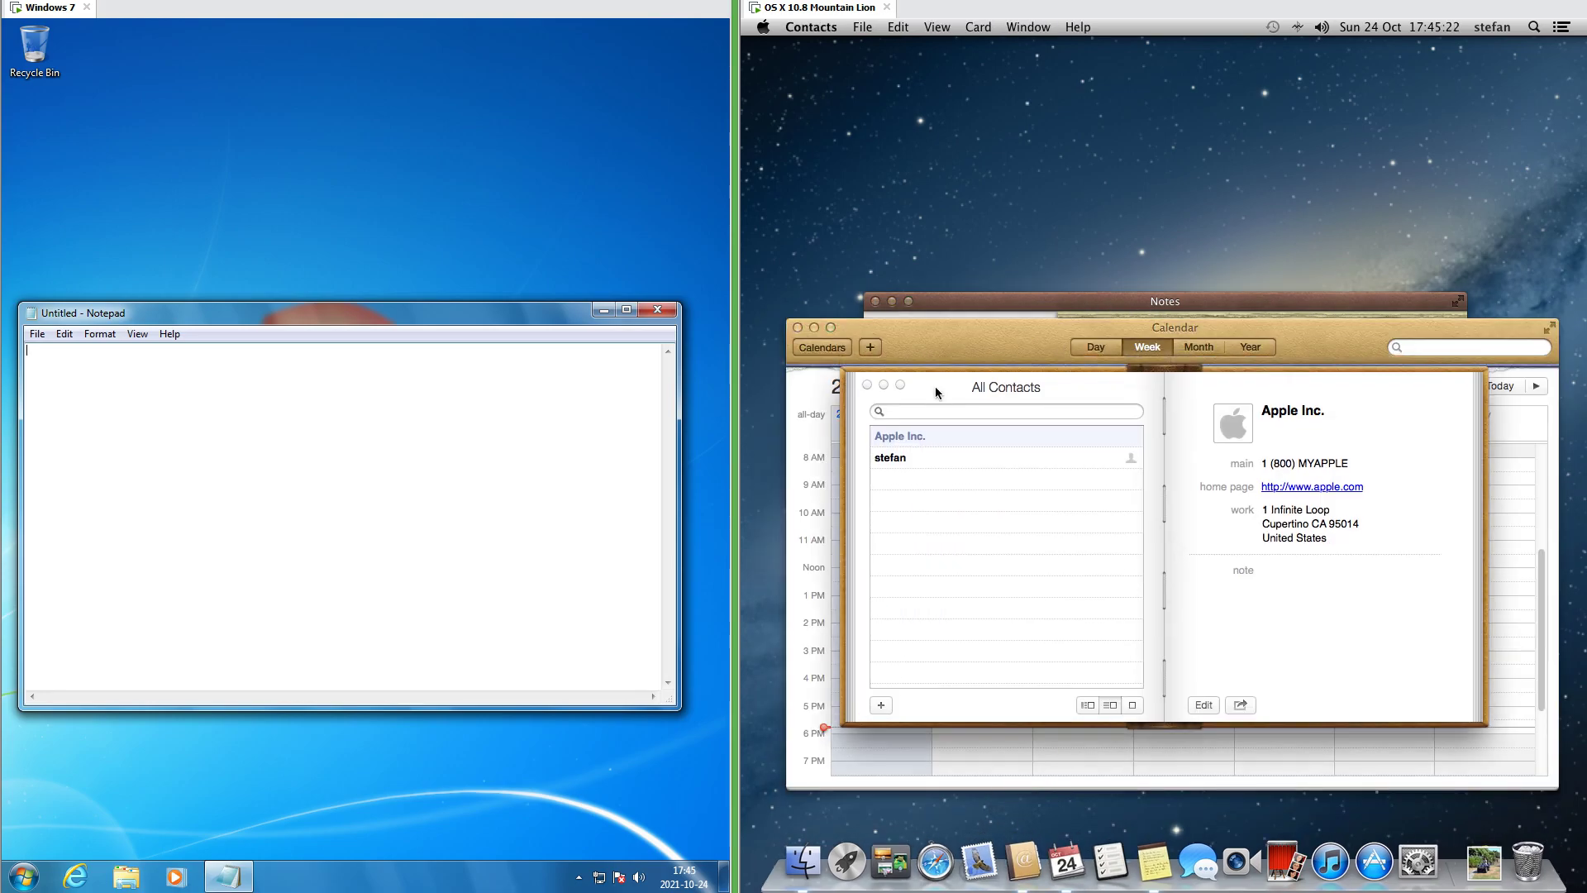
left_click_drag(936, 392, 926, 424)
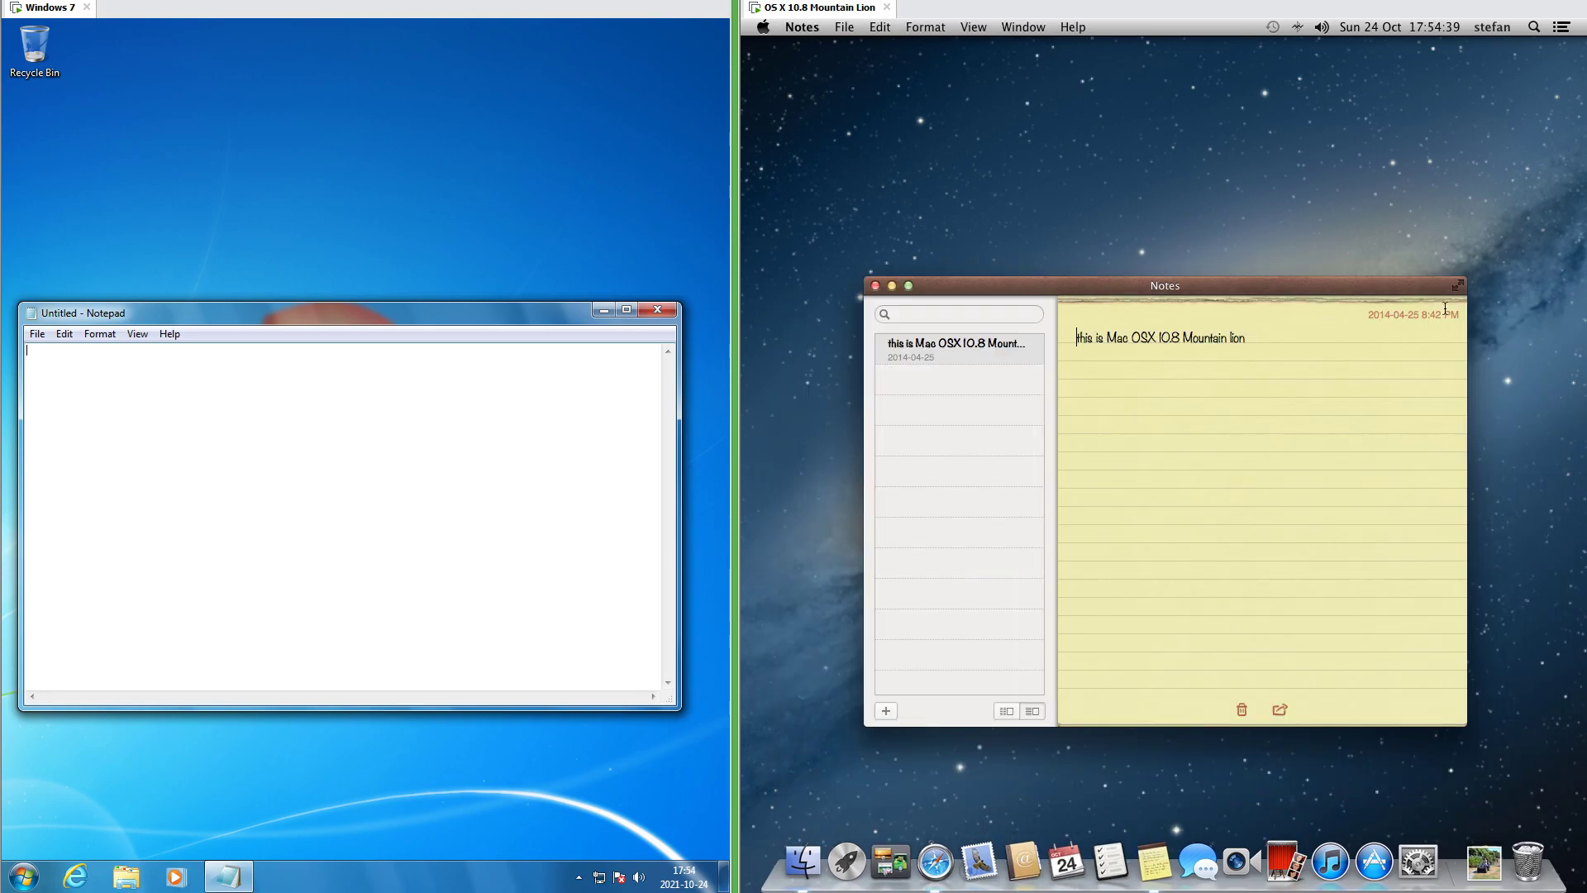
left_click(1458, 287)
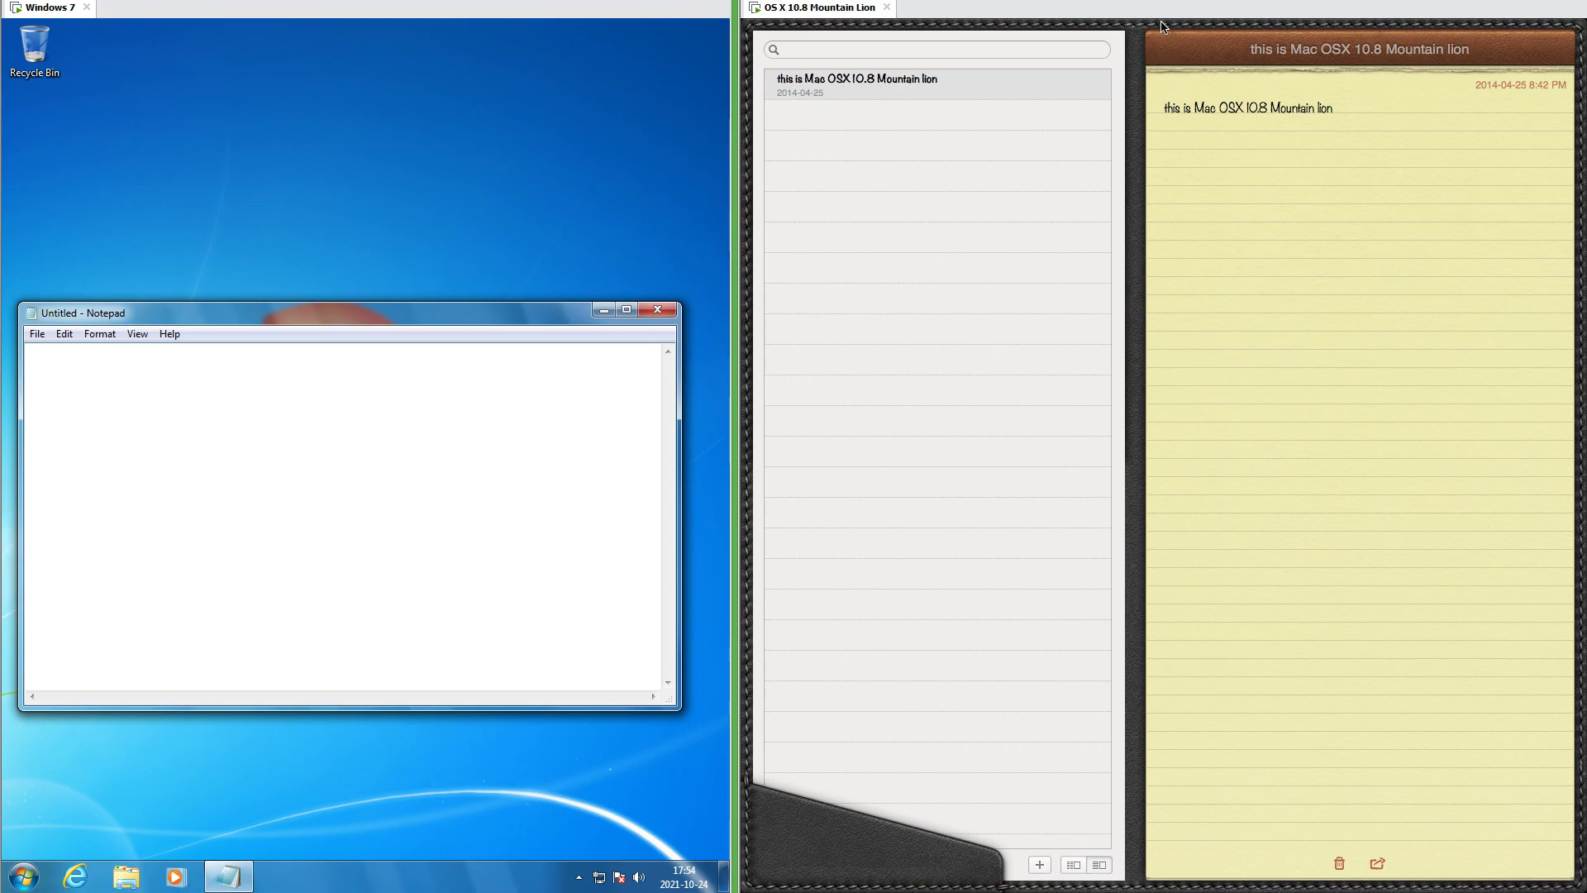
mouse_move(1160, 26)
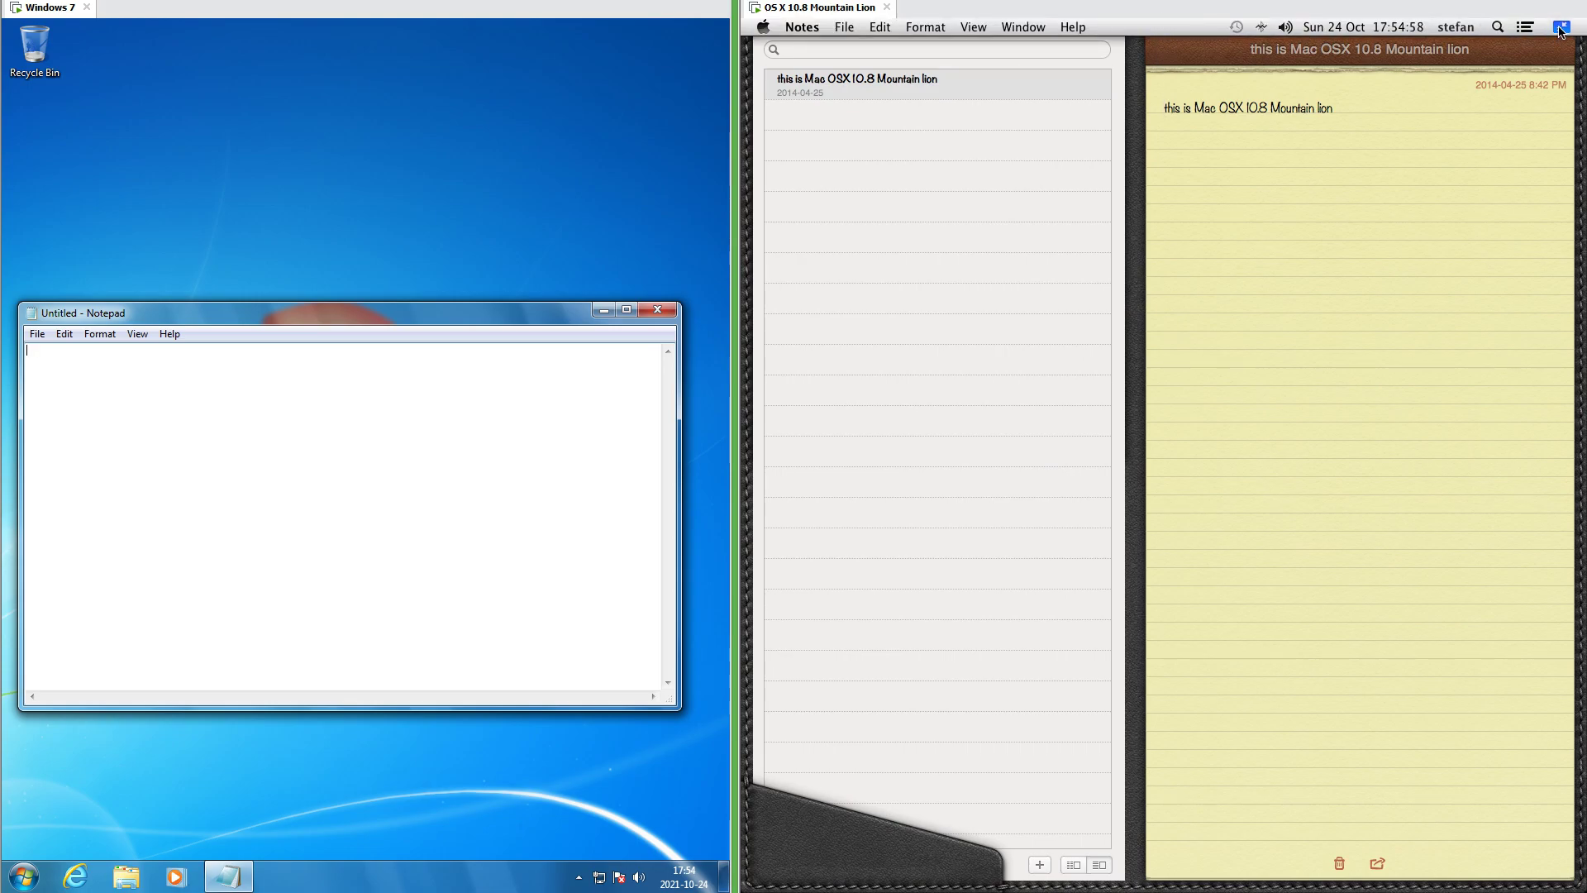
left_click(1560, 28)
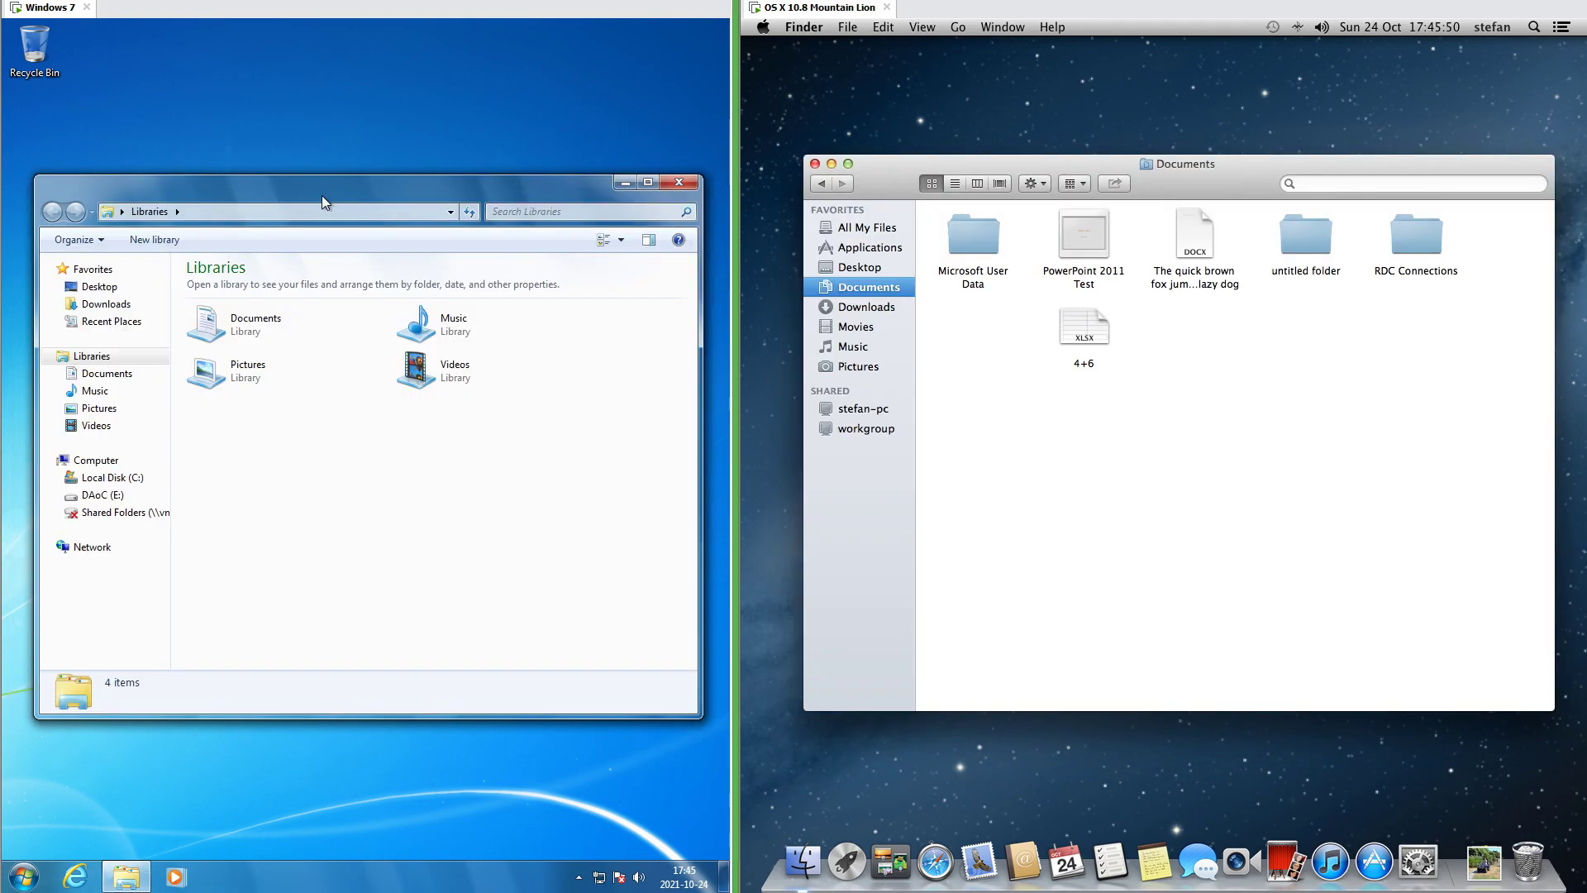
Nudge the Libraries and Finder windows, then set Windows 7 window borders to Leaf.
mouse_move(304, 198)
left_mouse_down()
mouse_move(301, 380)
mouse_move(306, 218)
left_mouse_up()
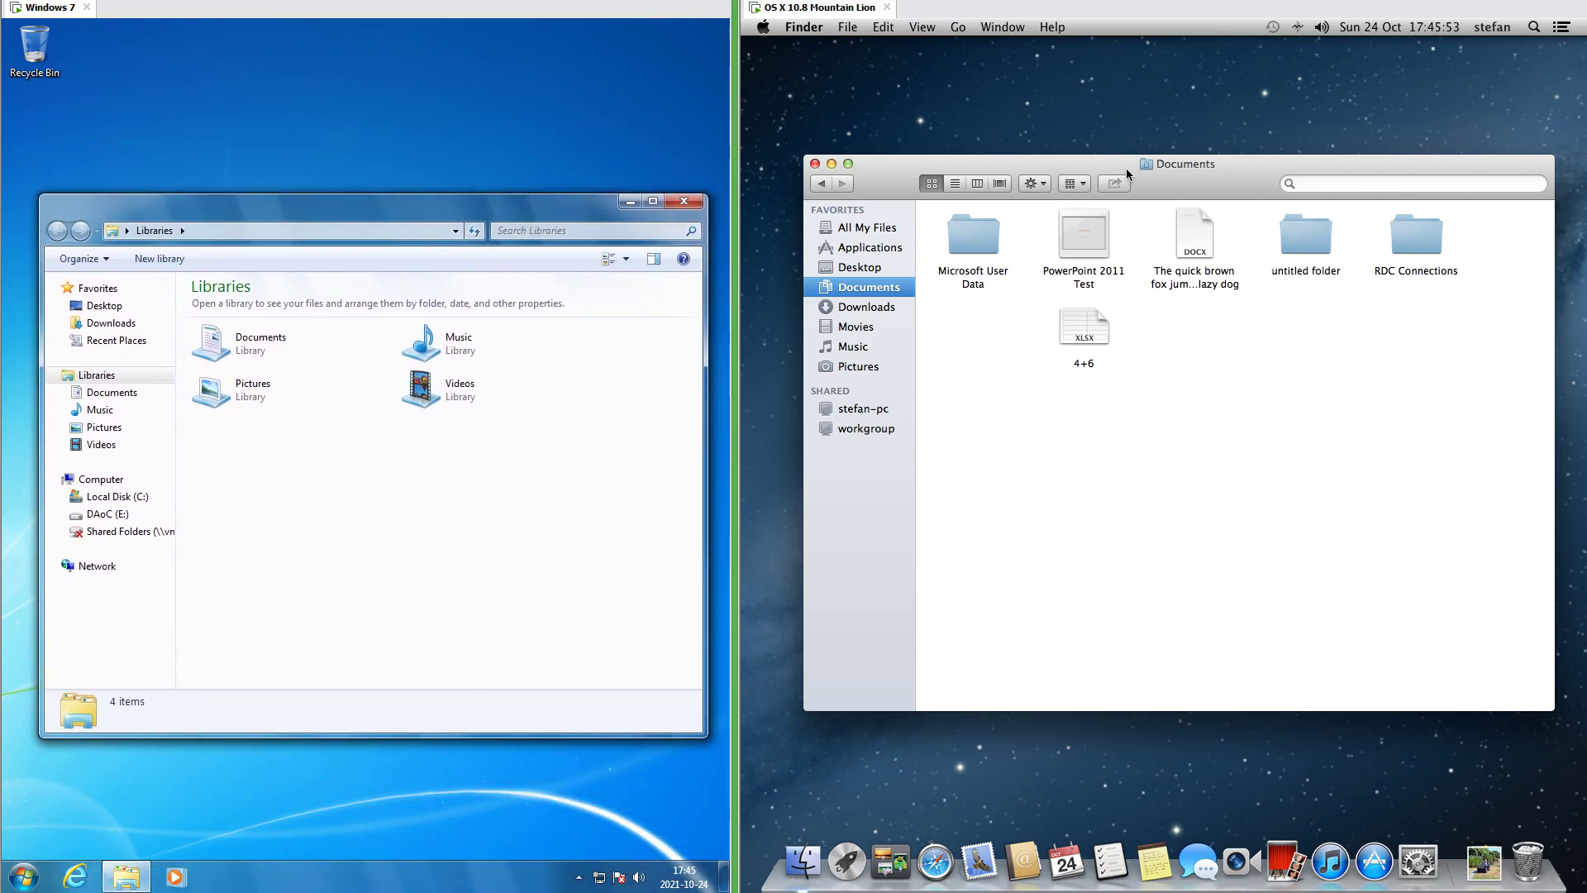
mouse_move(1167, 170)
left_mouse_down()
mouse_move(1162, 200)
mouse_move(1160, 182)
left_mouse_up()
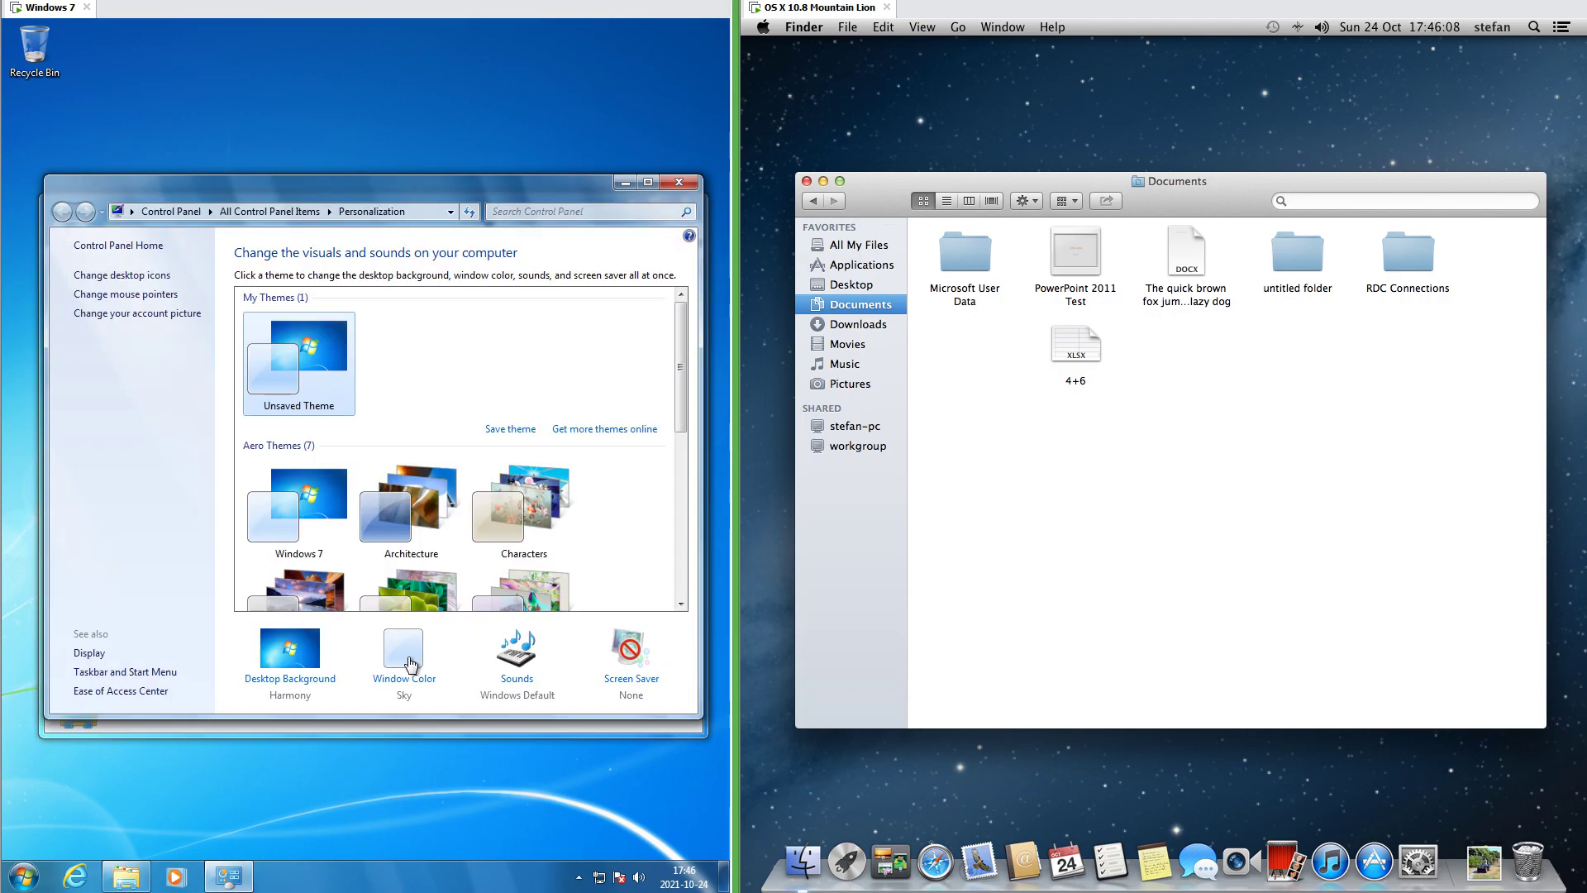
left_click(407, 656)
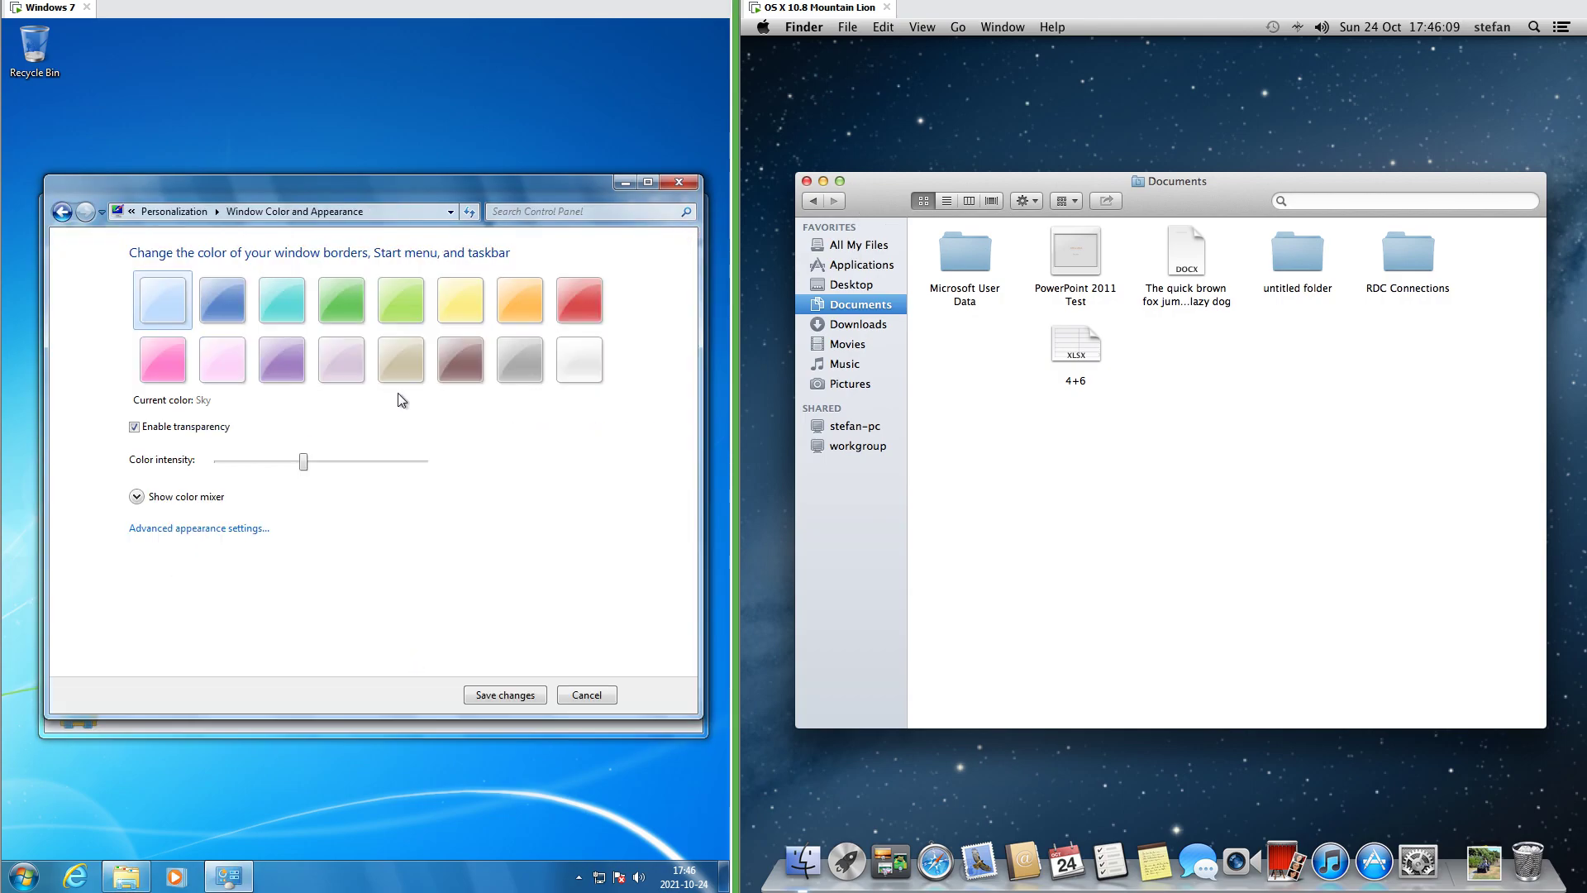
left_click(344, 305)
left_click_drag(402, 187, 416, 249)
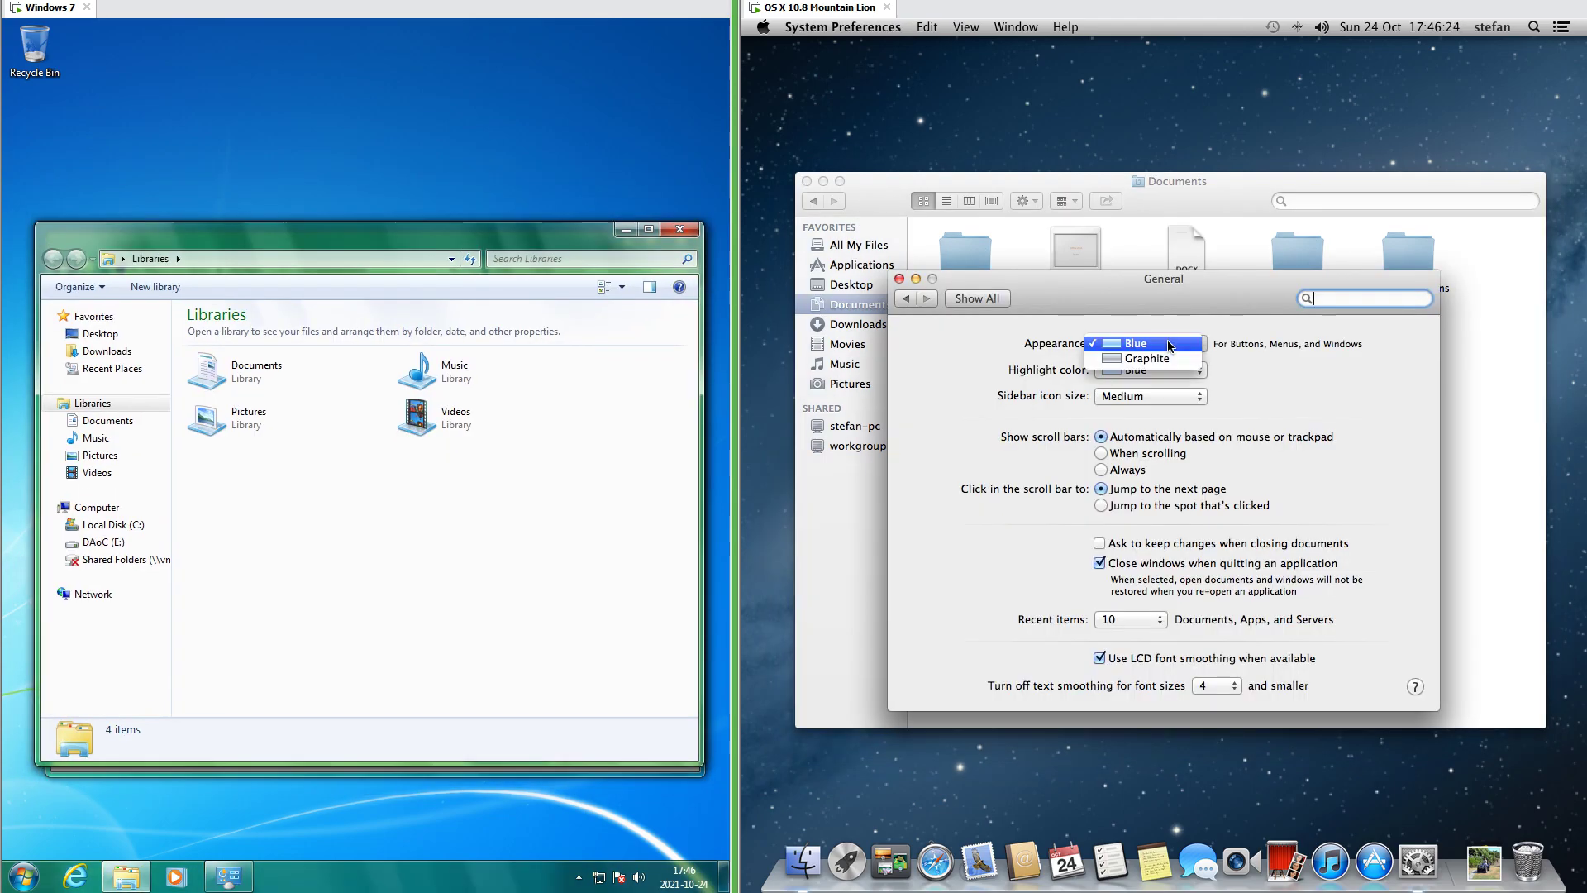
Keep the Blue Mac appearance, choose a new highlight colour, and browse Finder's Go menu.
left_click(1144, 344)
left_click(1149, 370)
left_click(1160, 415)
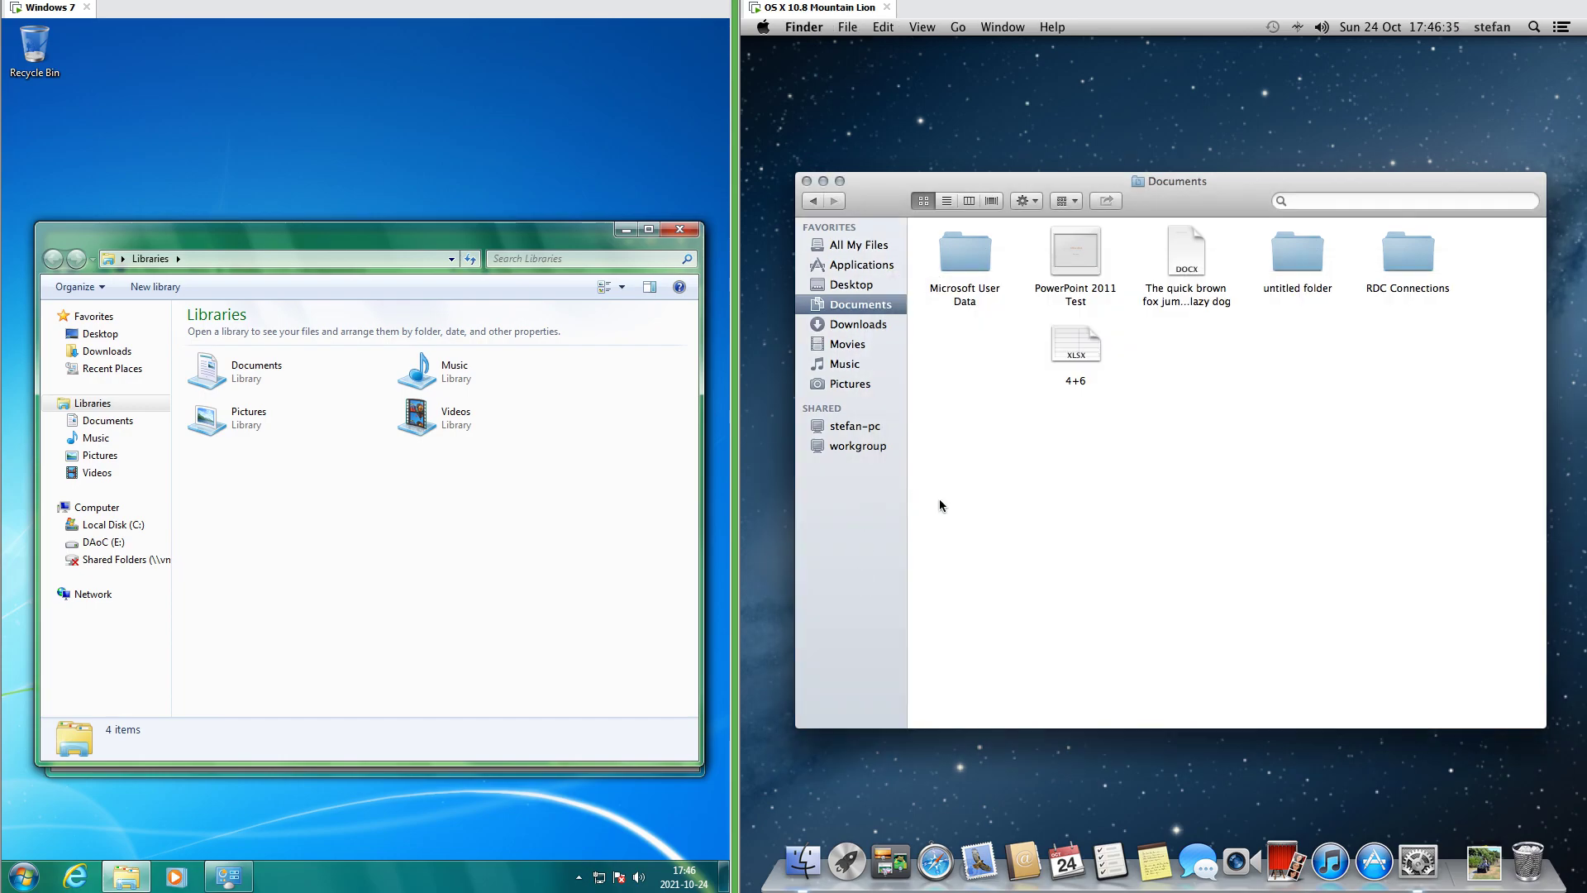
left_click(958, 26)
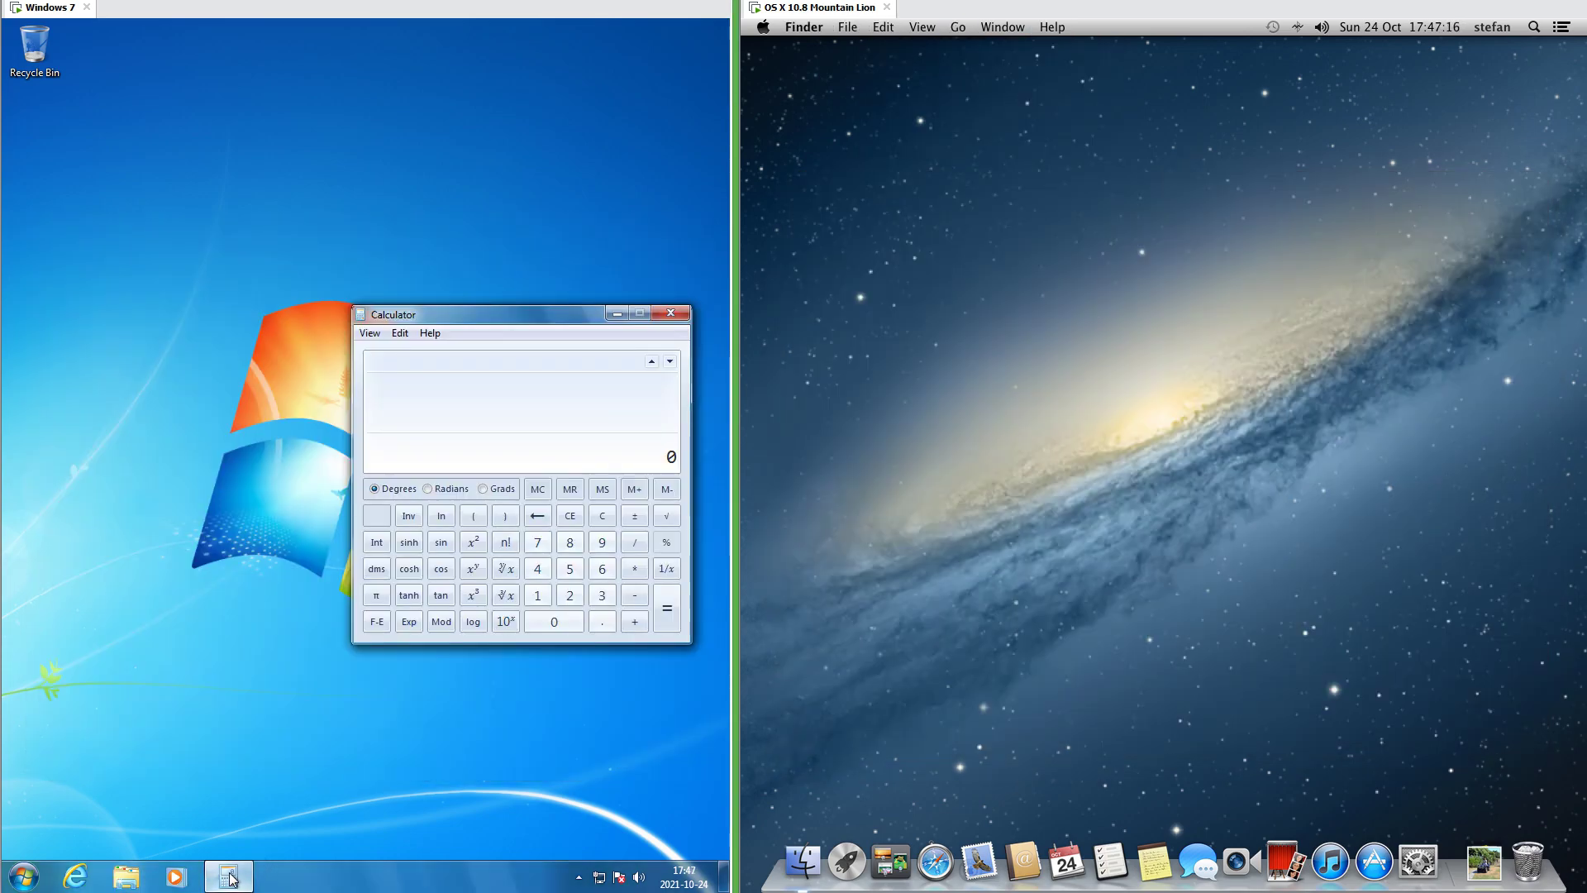
Close the Windows 7 Calculator after viewing its taskbar quick actions.
right_click(228, 876)
left_click(662, 319)
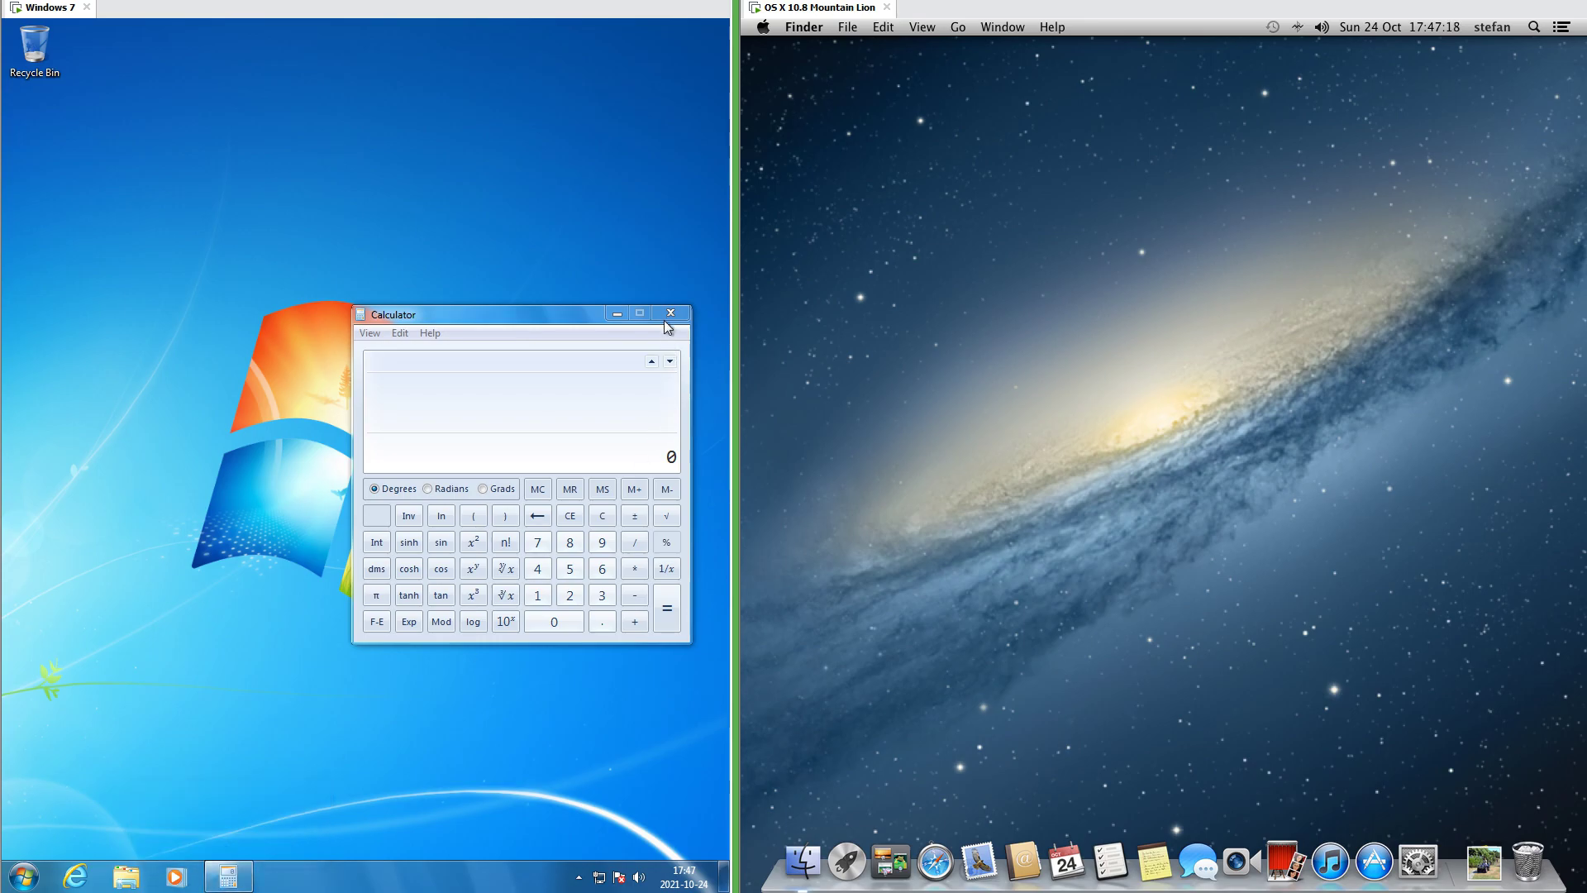
left_click(665, 312)
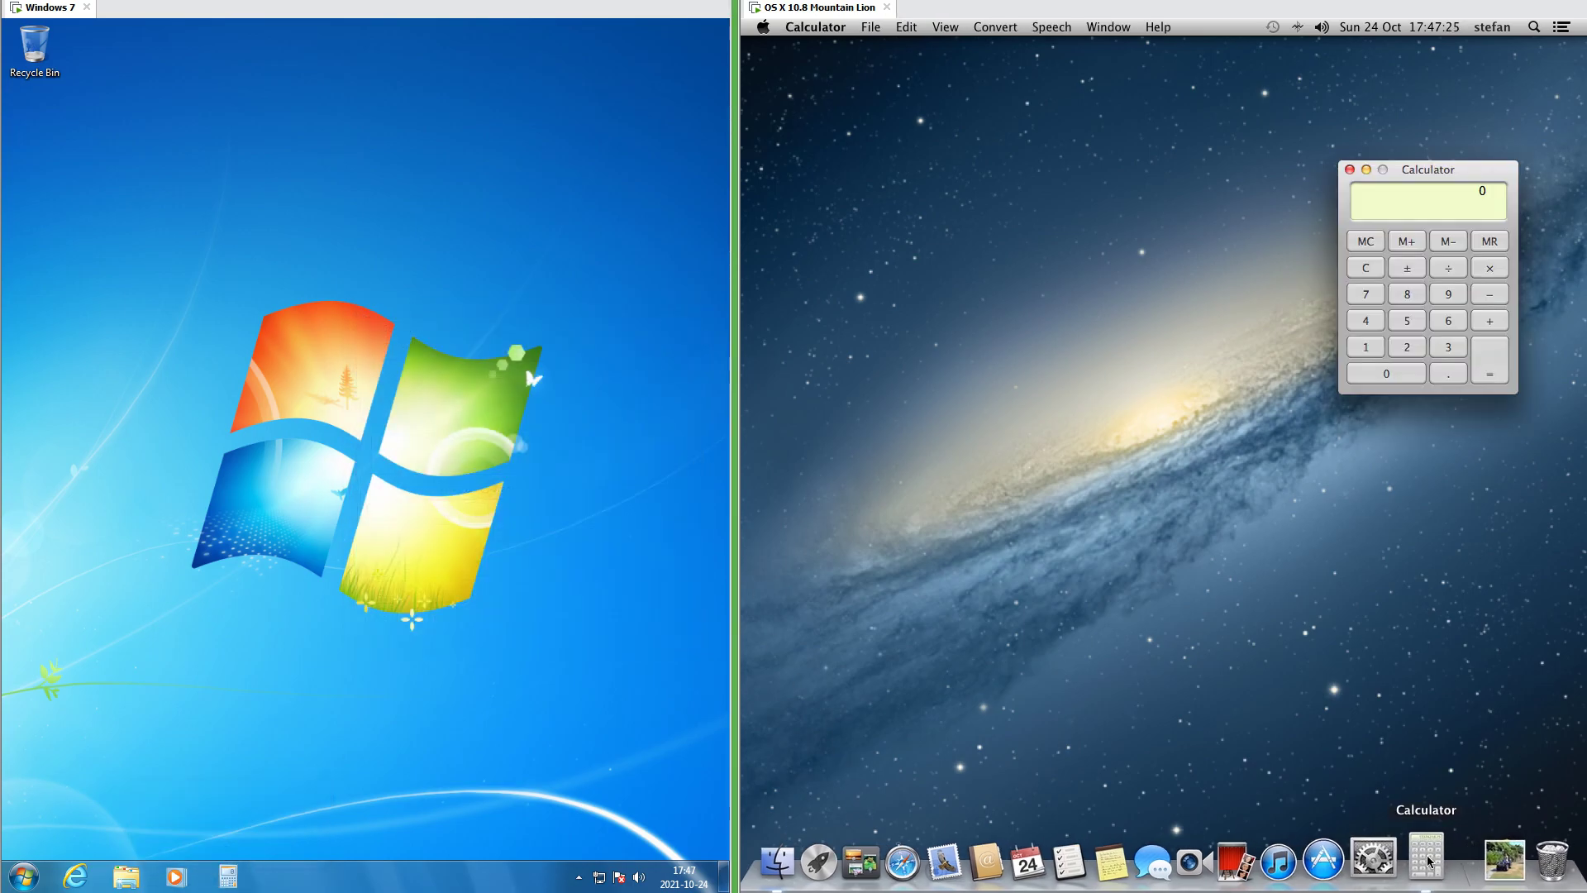
Keep the Mac Calculator in the Dock, then quit it with Cmd+Q.
right_click(1426, 860)
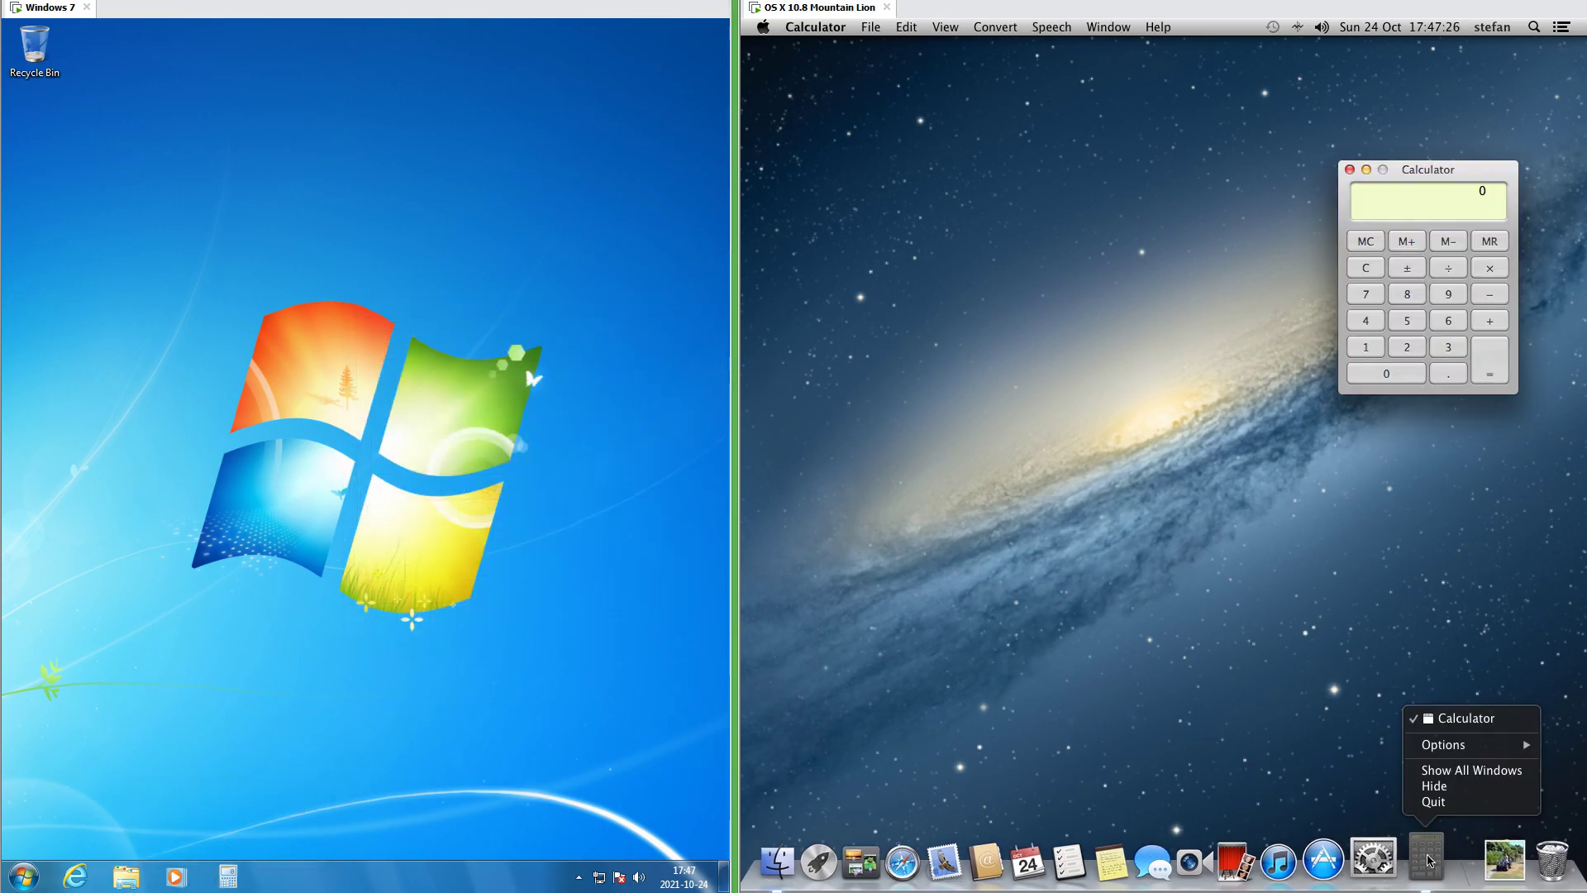
mouse_move(1455, 745)
left_click(1343, 745)
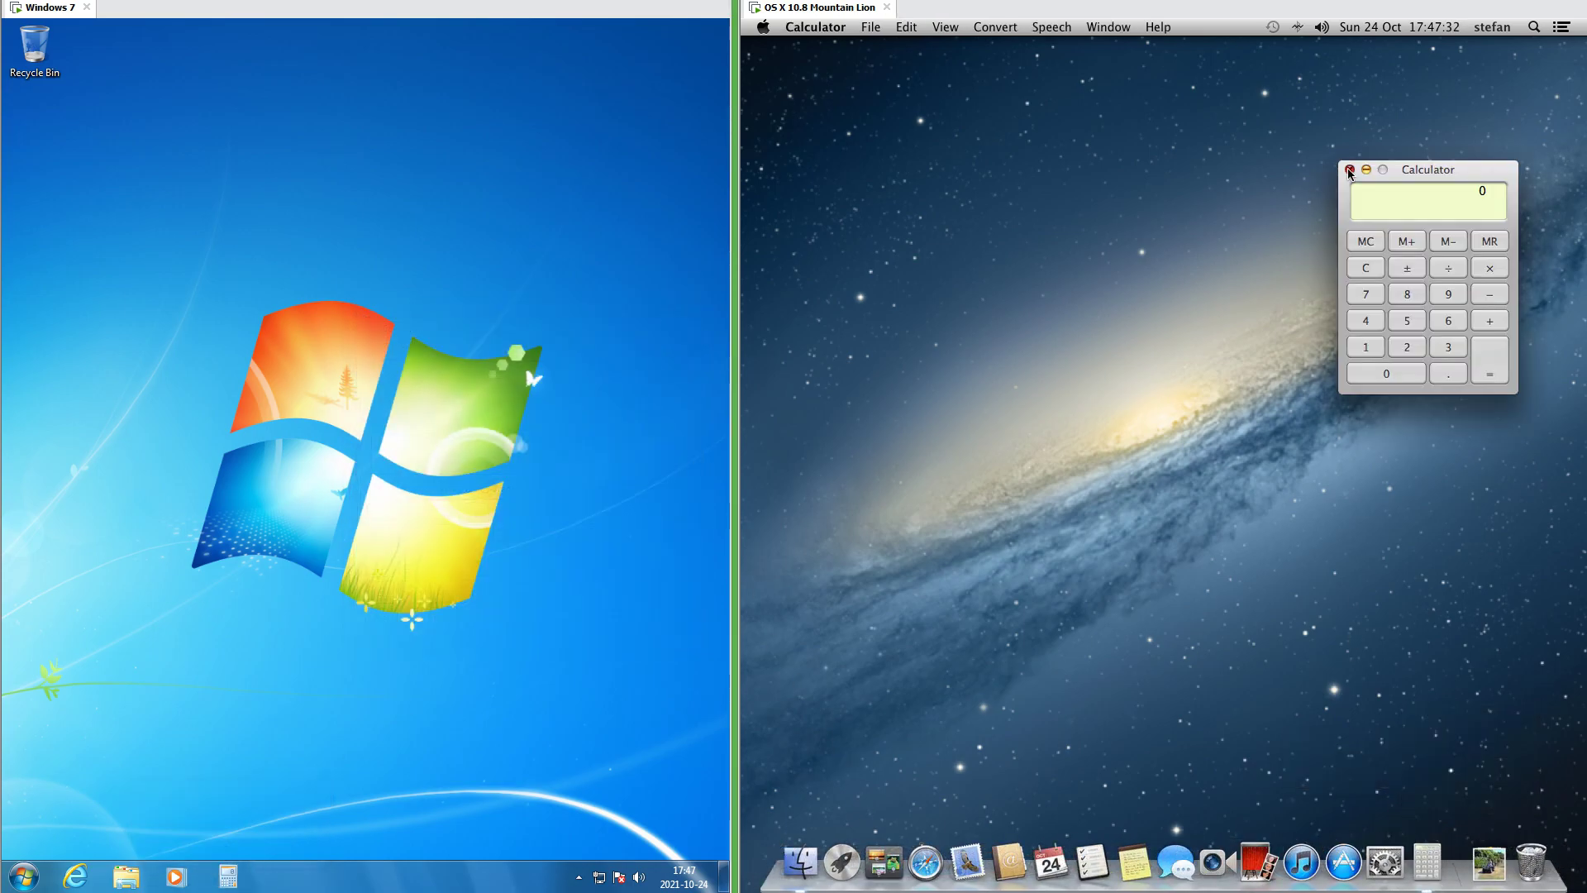
key("super+q")
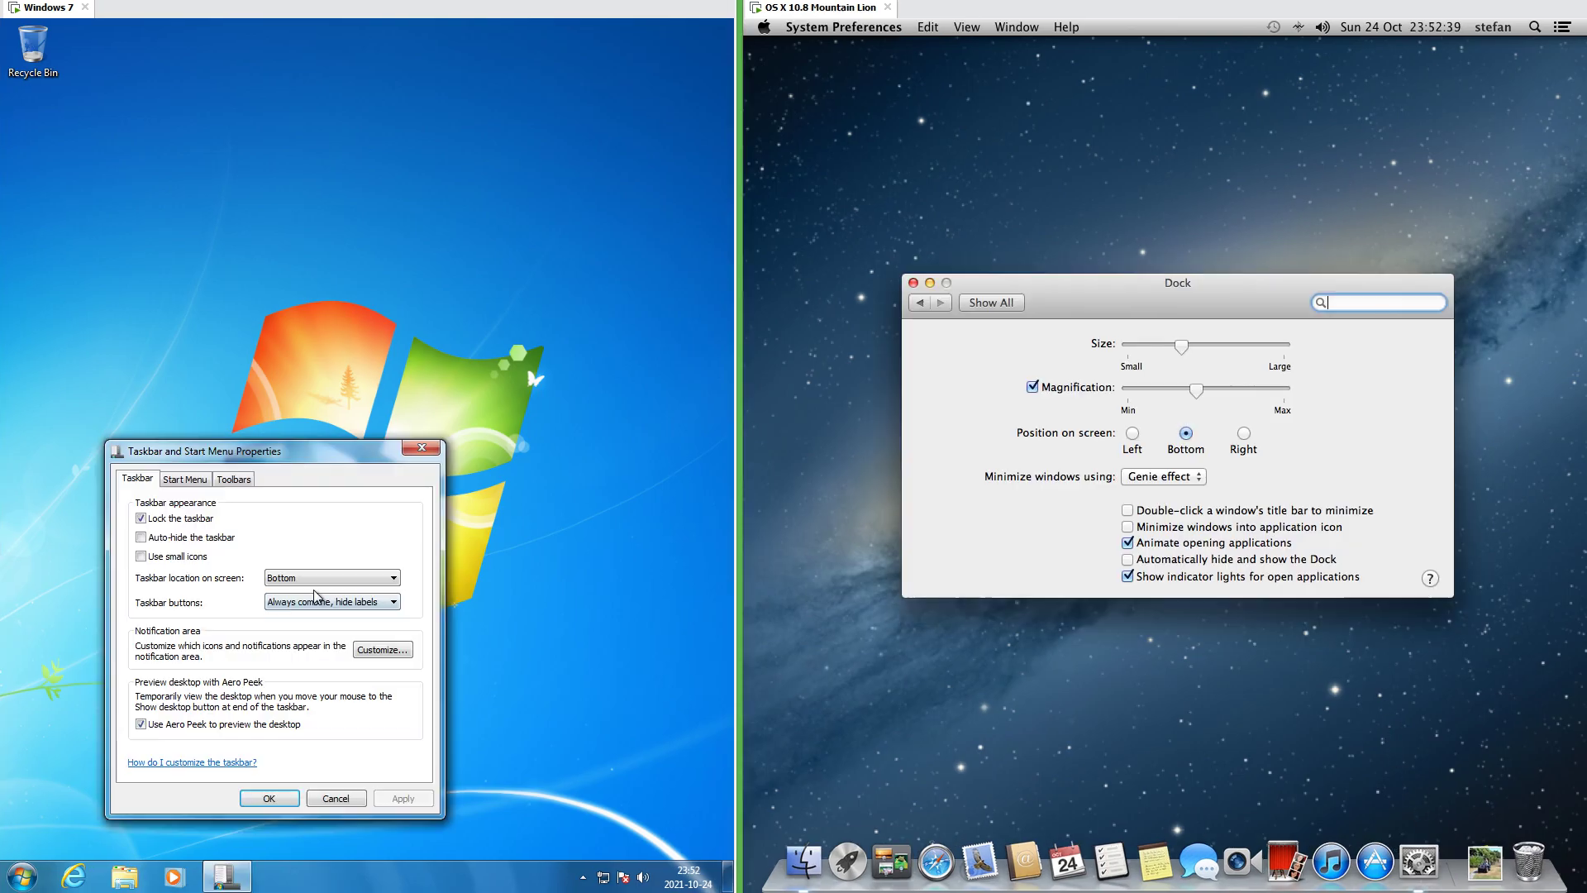
Try the Windows 7 taskbar at the Left, Right and Top screen edges, applying each.
left_click(314, 583)
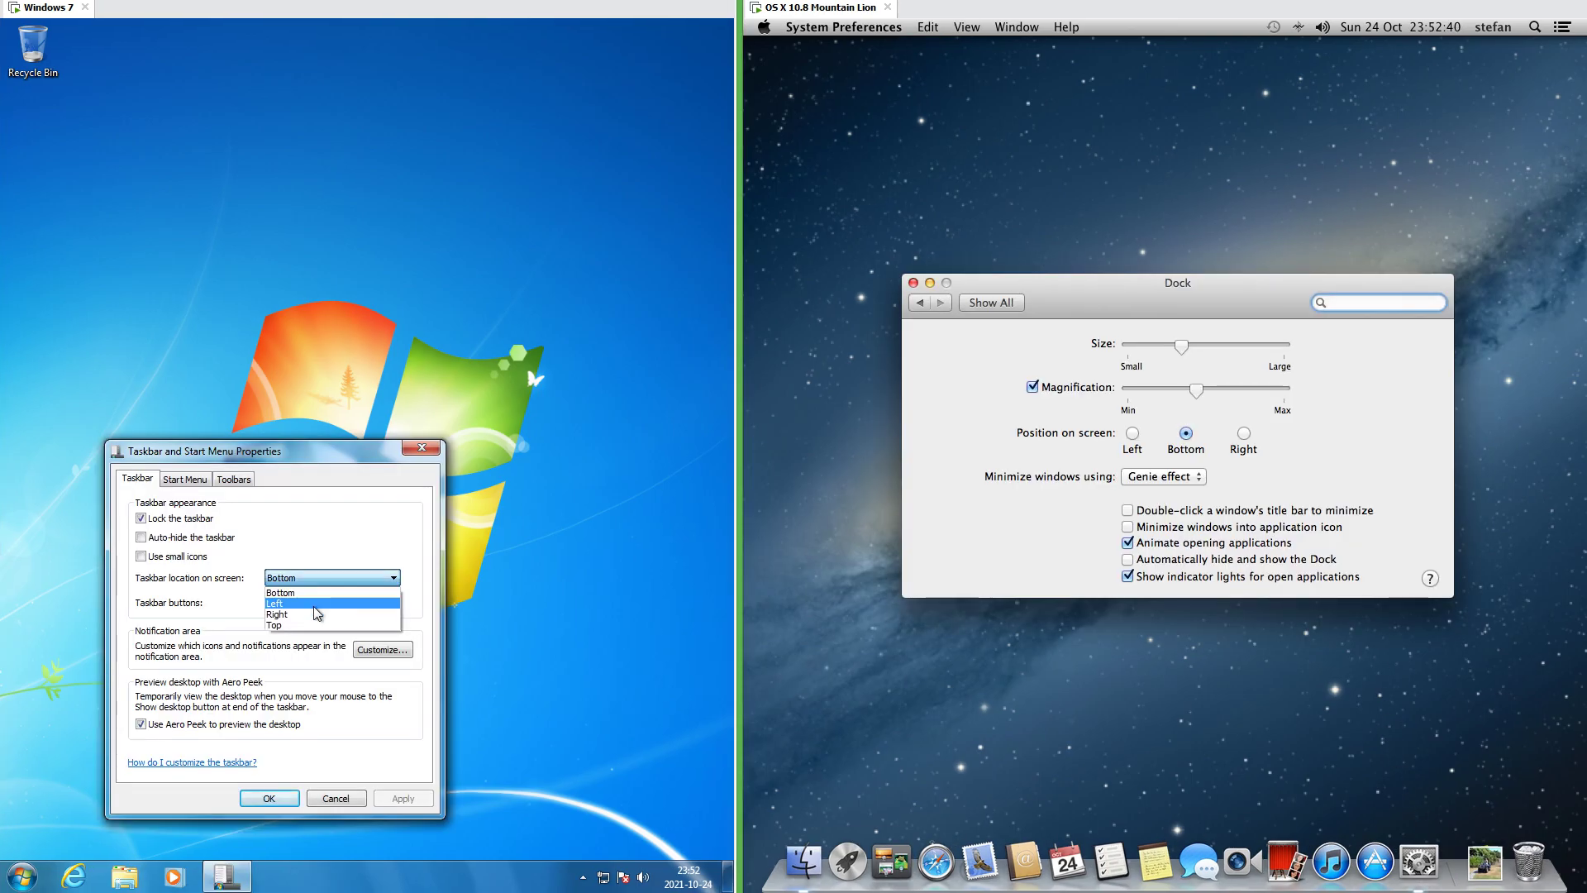
left_click(314, 604)
left_click(403, 795)
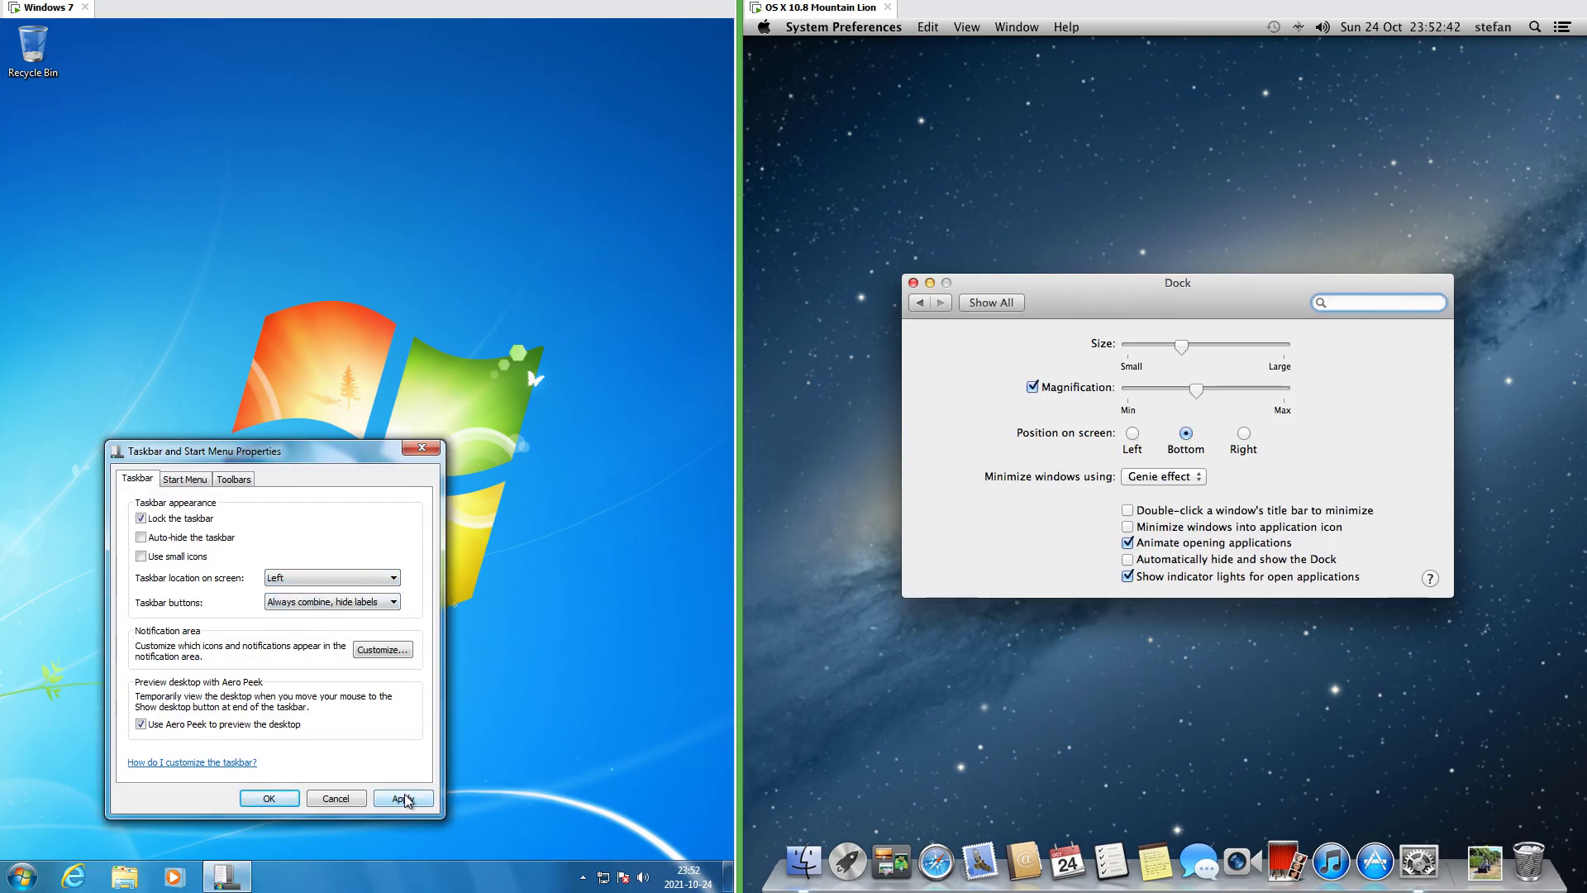
left_click(347, 578)
left_click(347, 614)
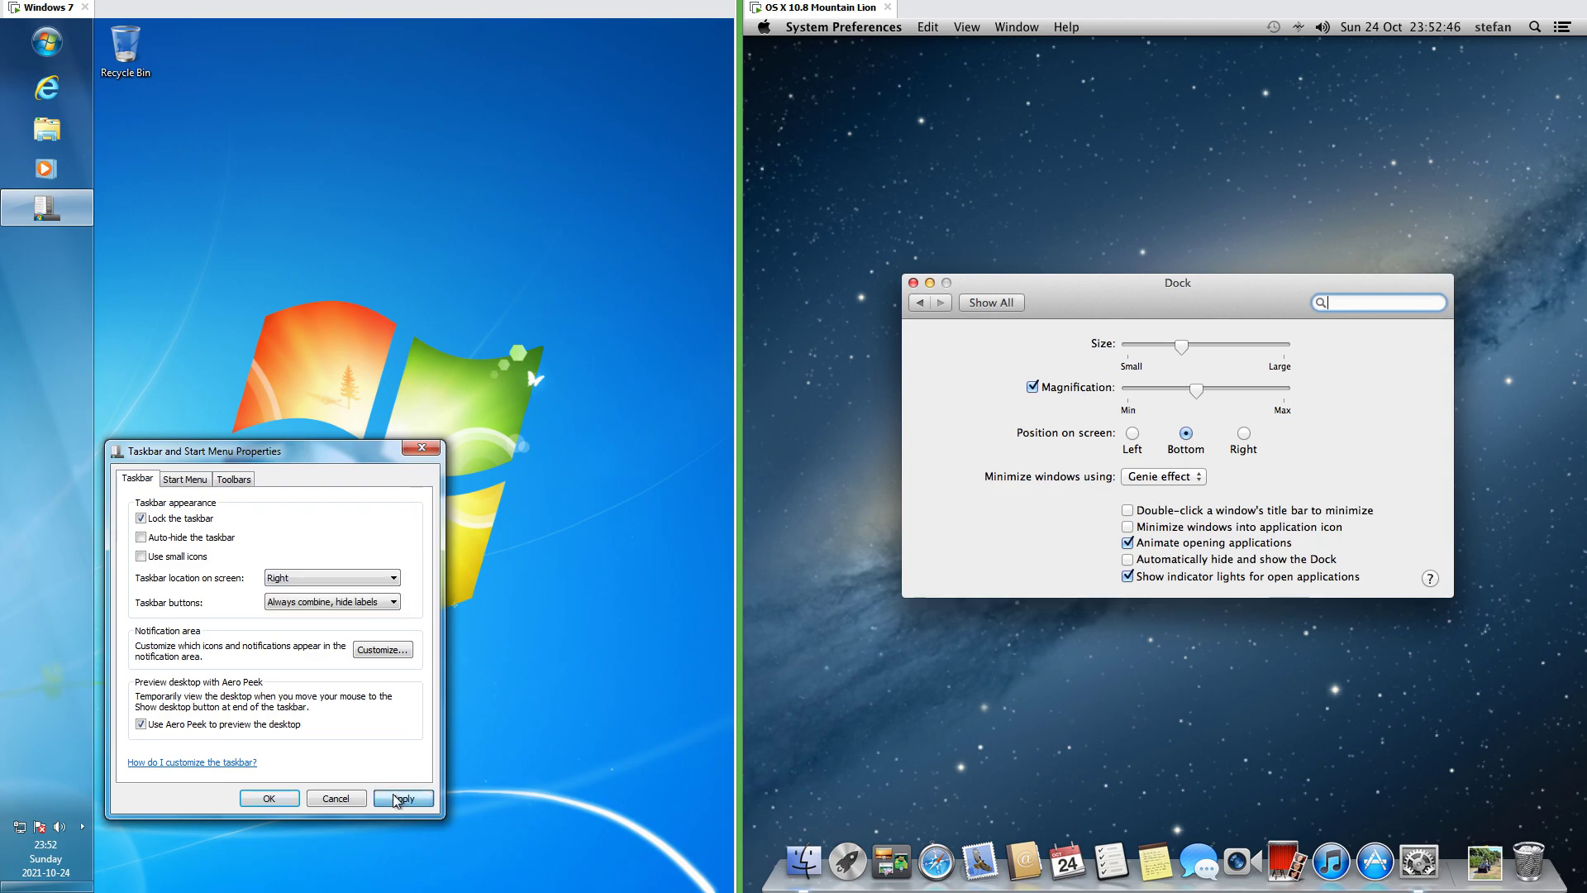
left_click(404, 798)
left_click(347, 577)
left_click(314, 624)
left_click(396, 798)
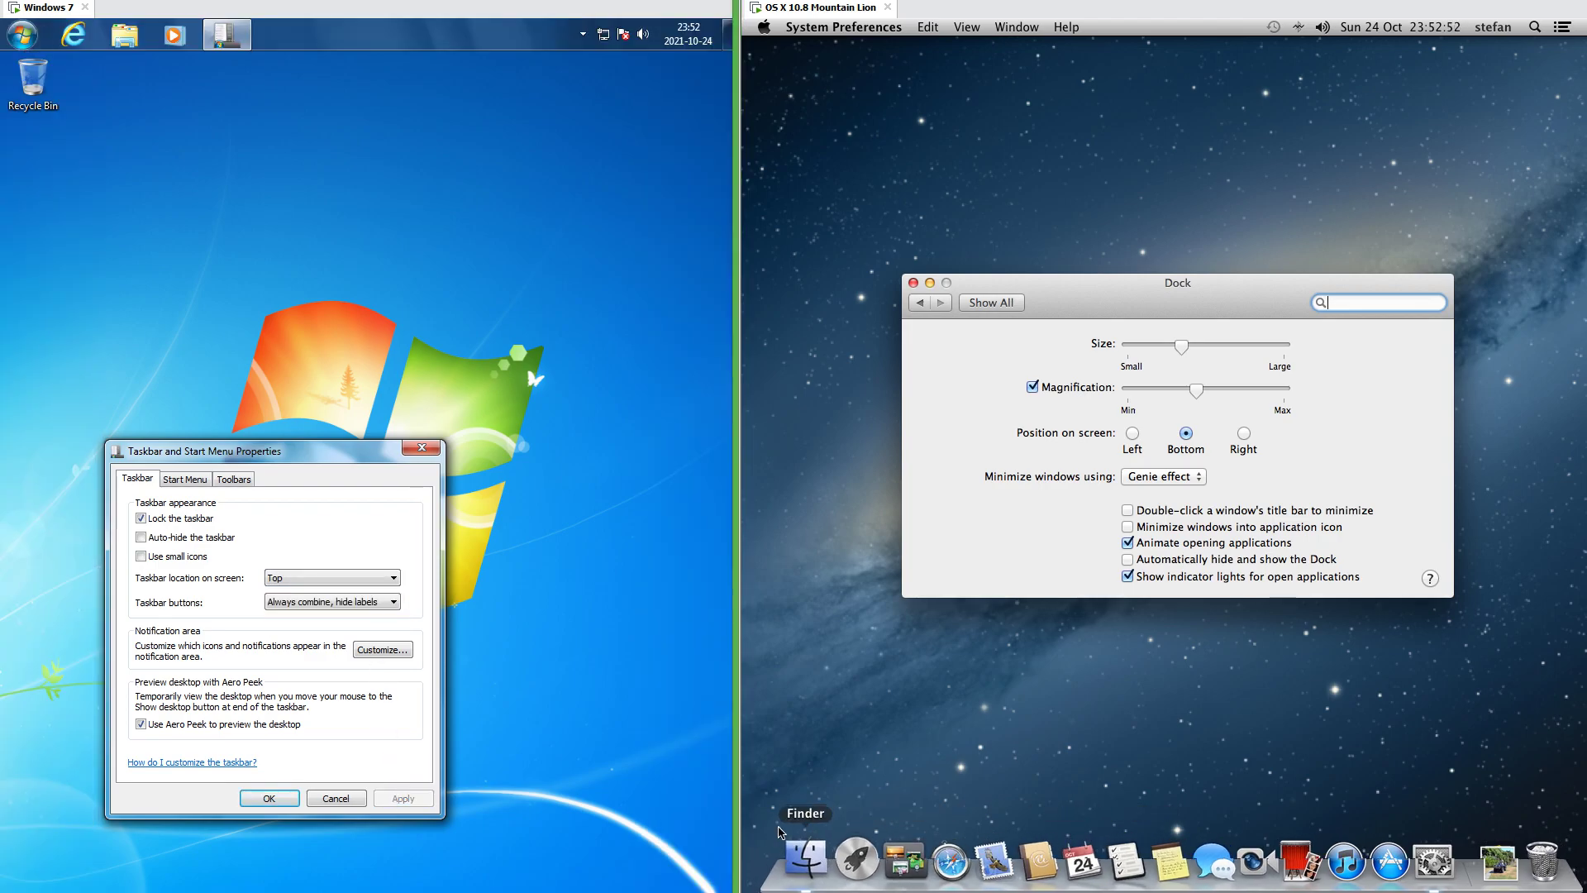
Move the Mac Dock left and right, apply small taskbar icons, and test Dock size and magnification.
left_click(1132, 436)
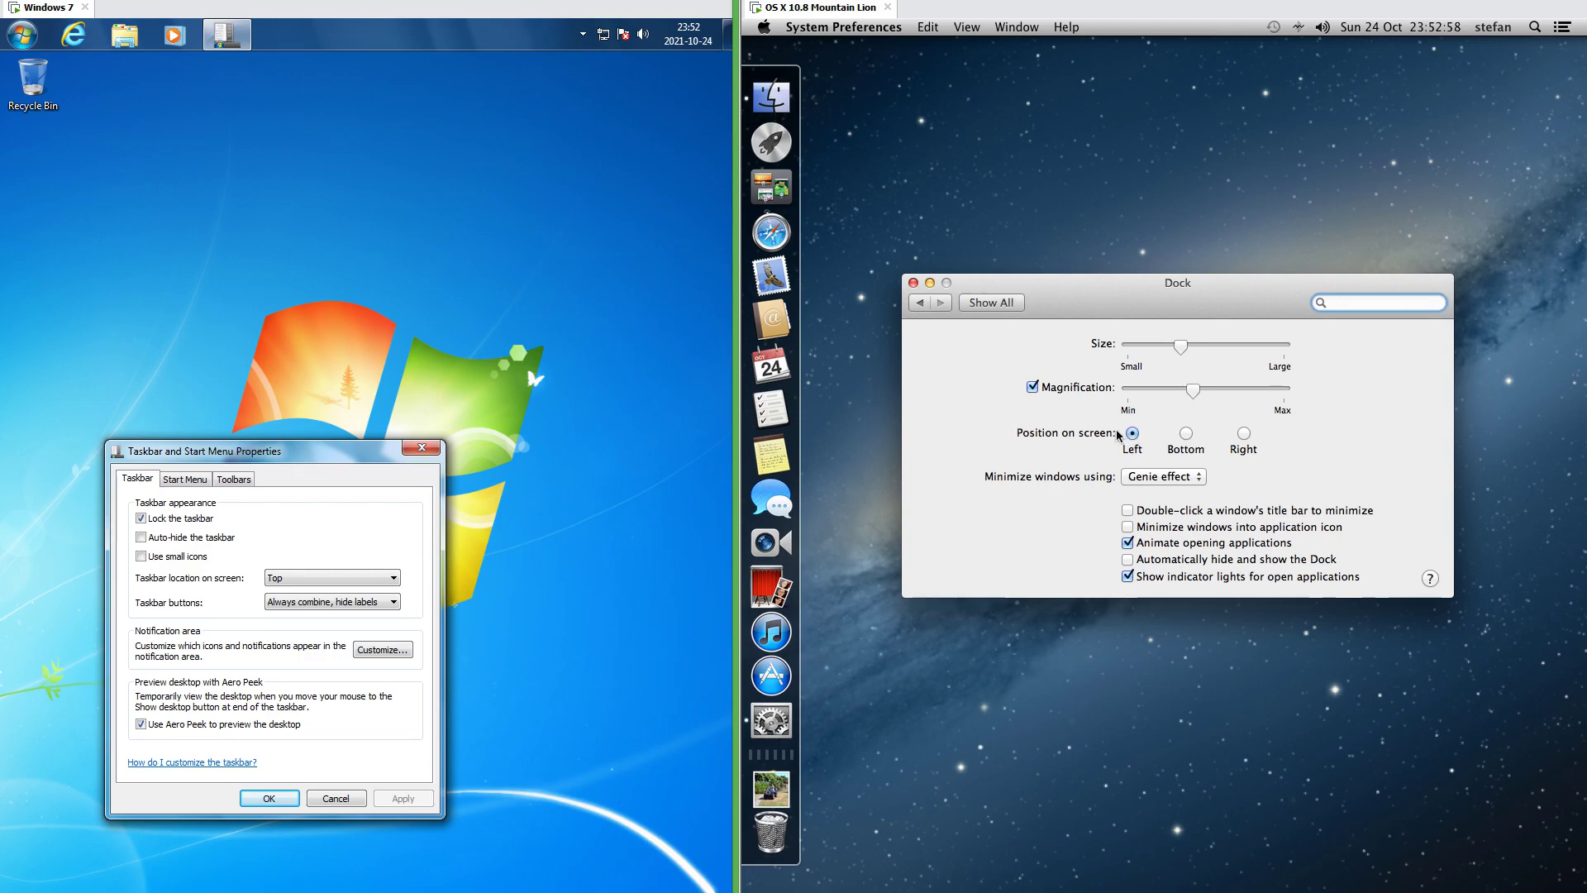
left_click(1243, 434)
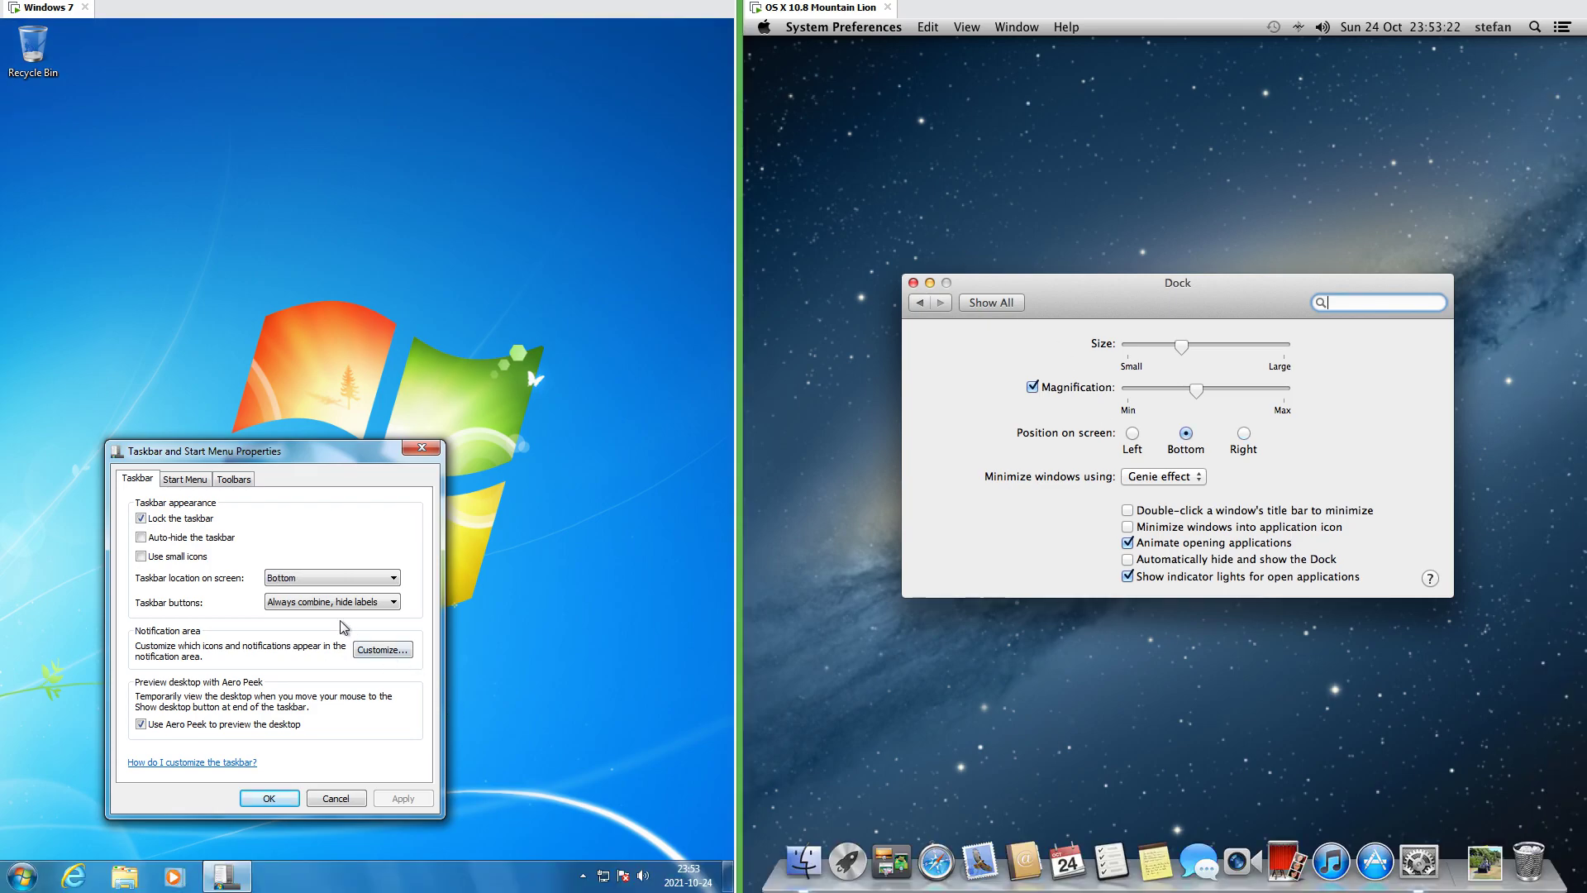
left_click(191, 563)
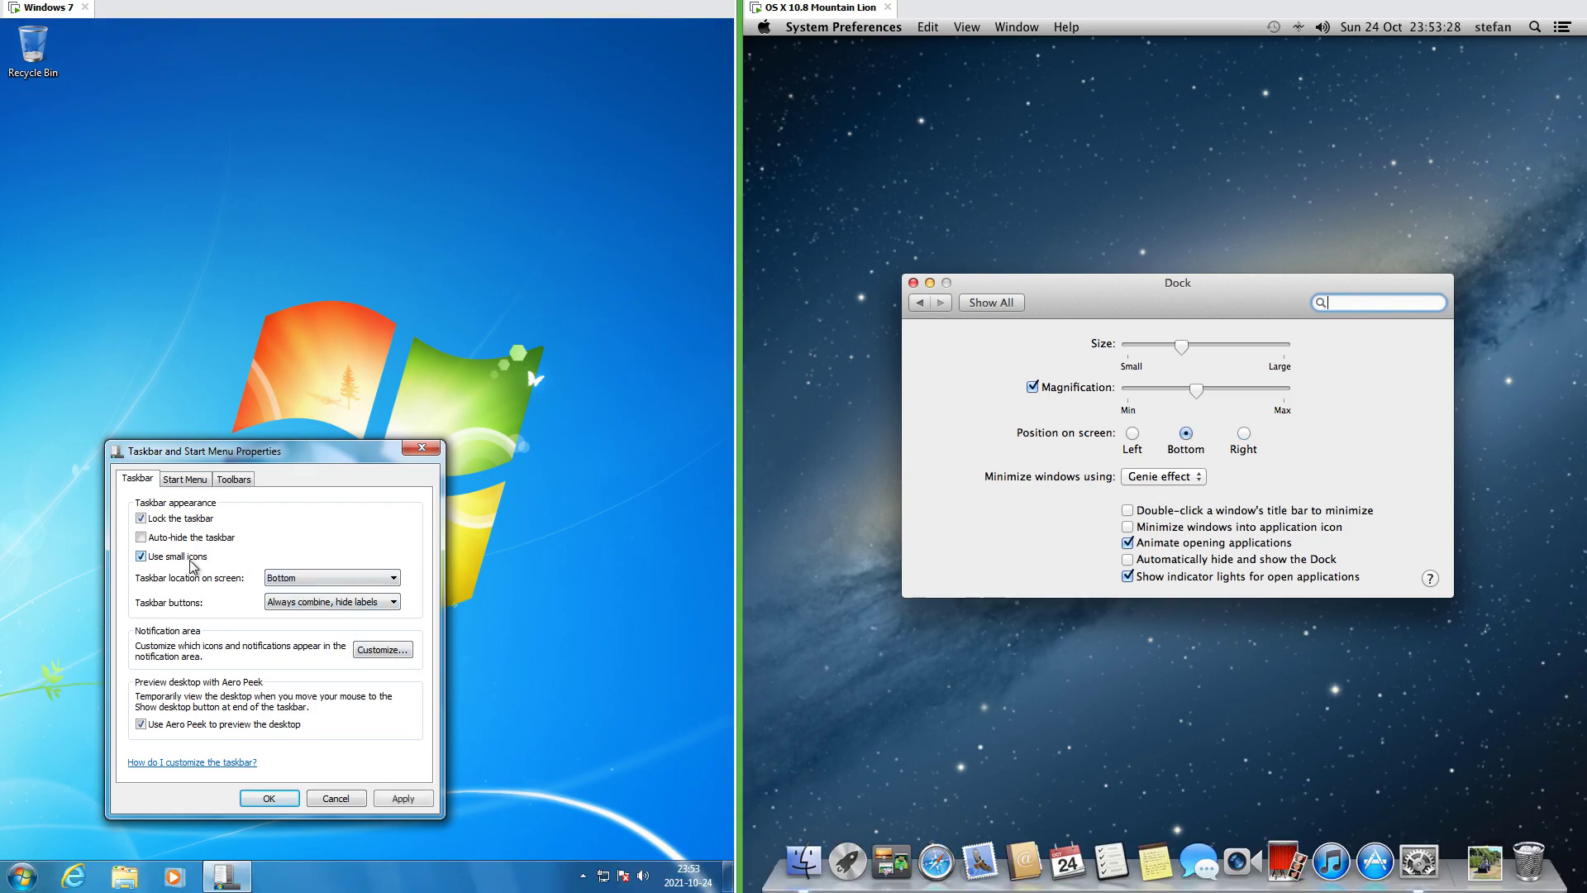
left_click(404, 798)
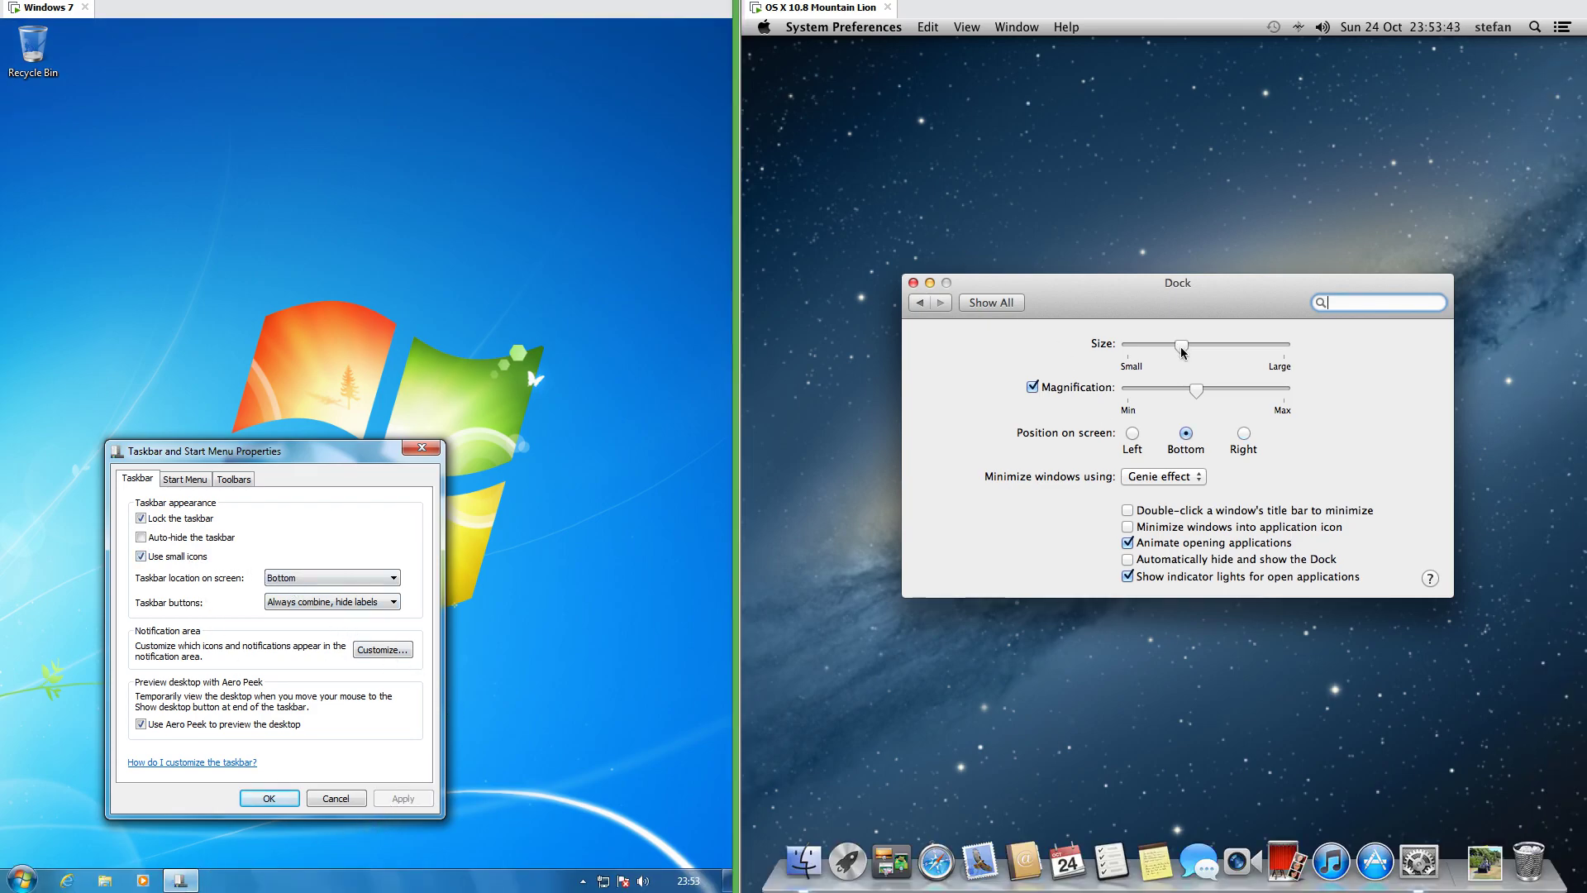
left_click_drag(1182, 351, 1295, 399)
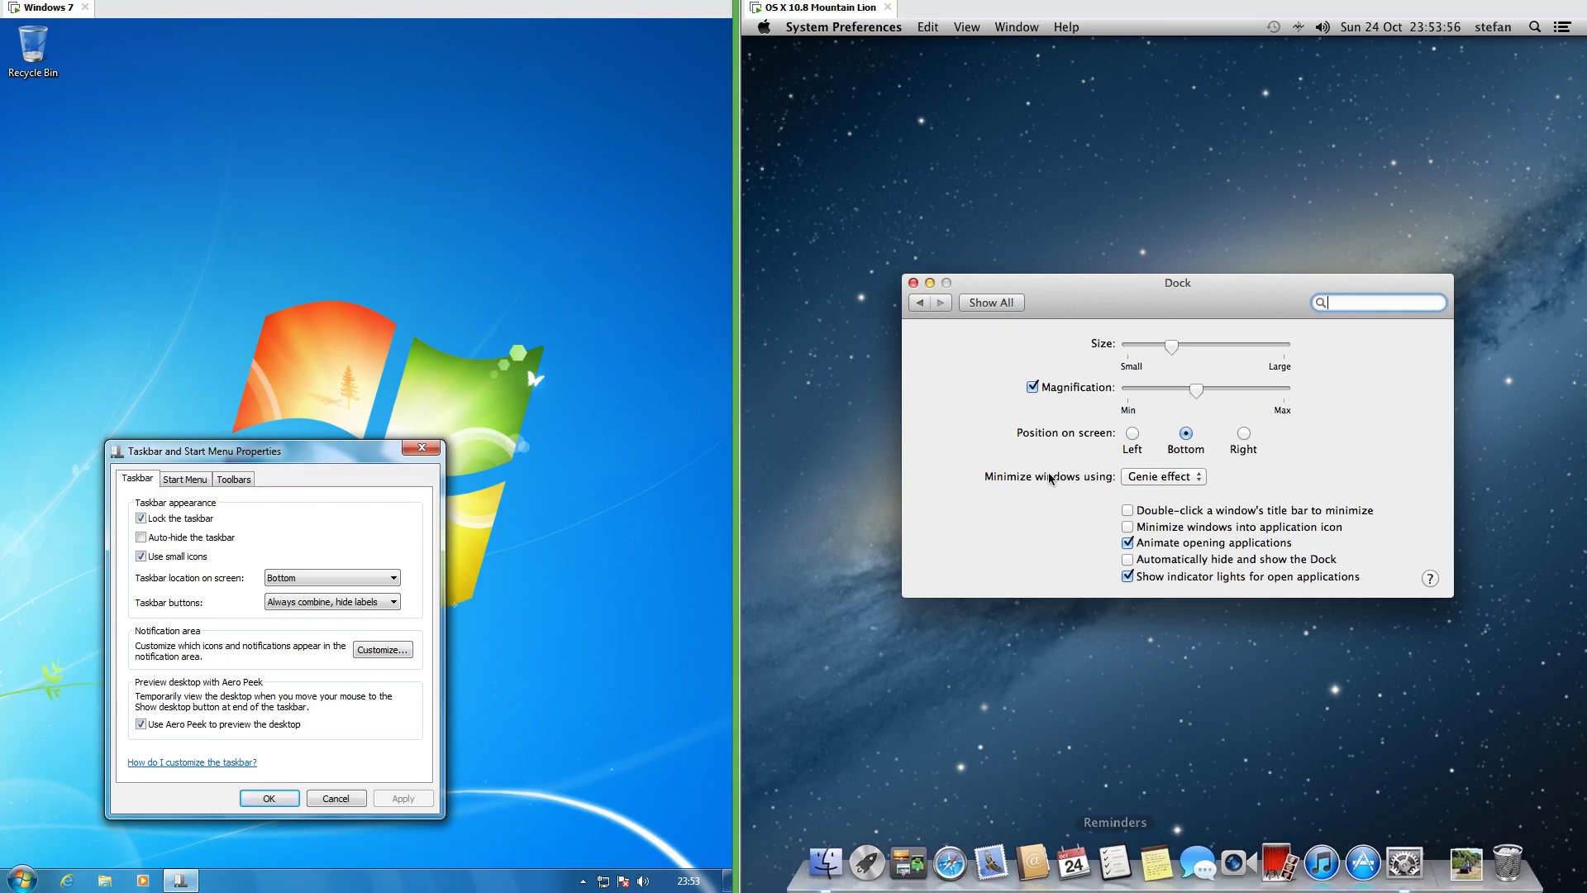
left_click(1032, 387)
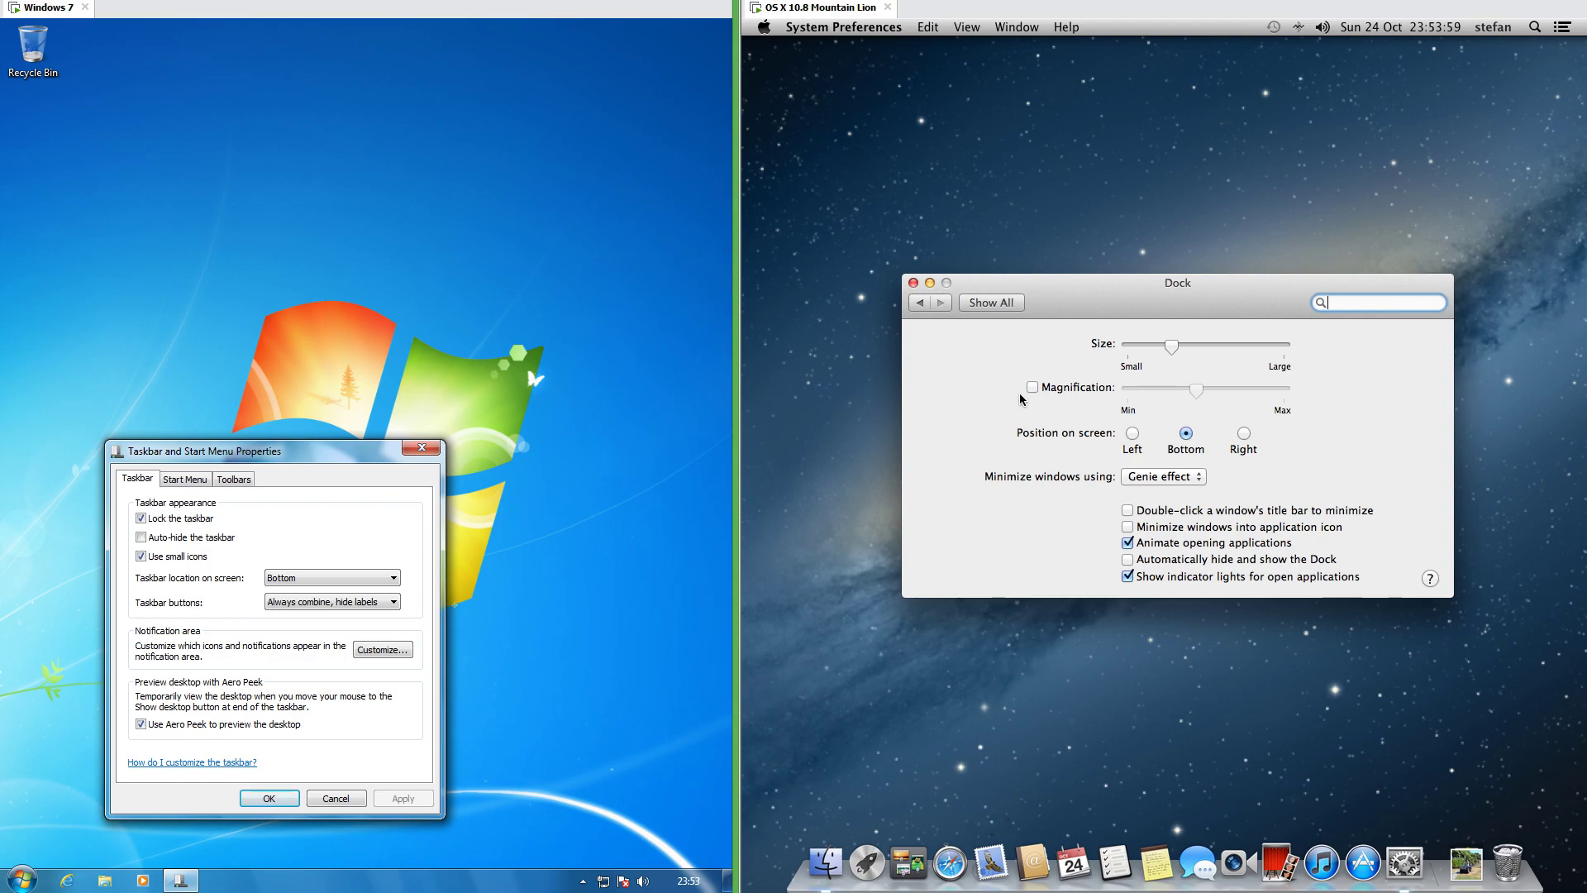
left_click(1032, 386)
Set taskbar buttons to combine when the taskbar is full, then minimize and restore Dock preferences.
left_click(314, 601)
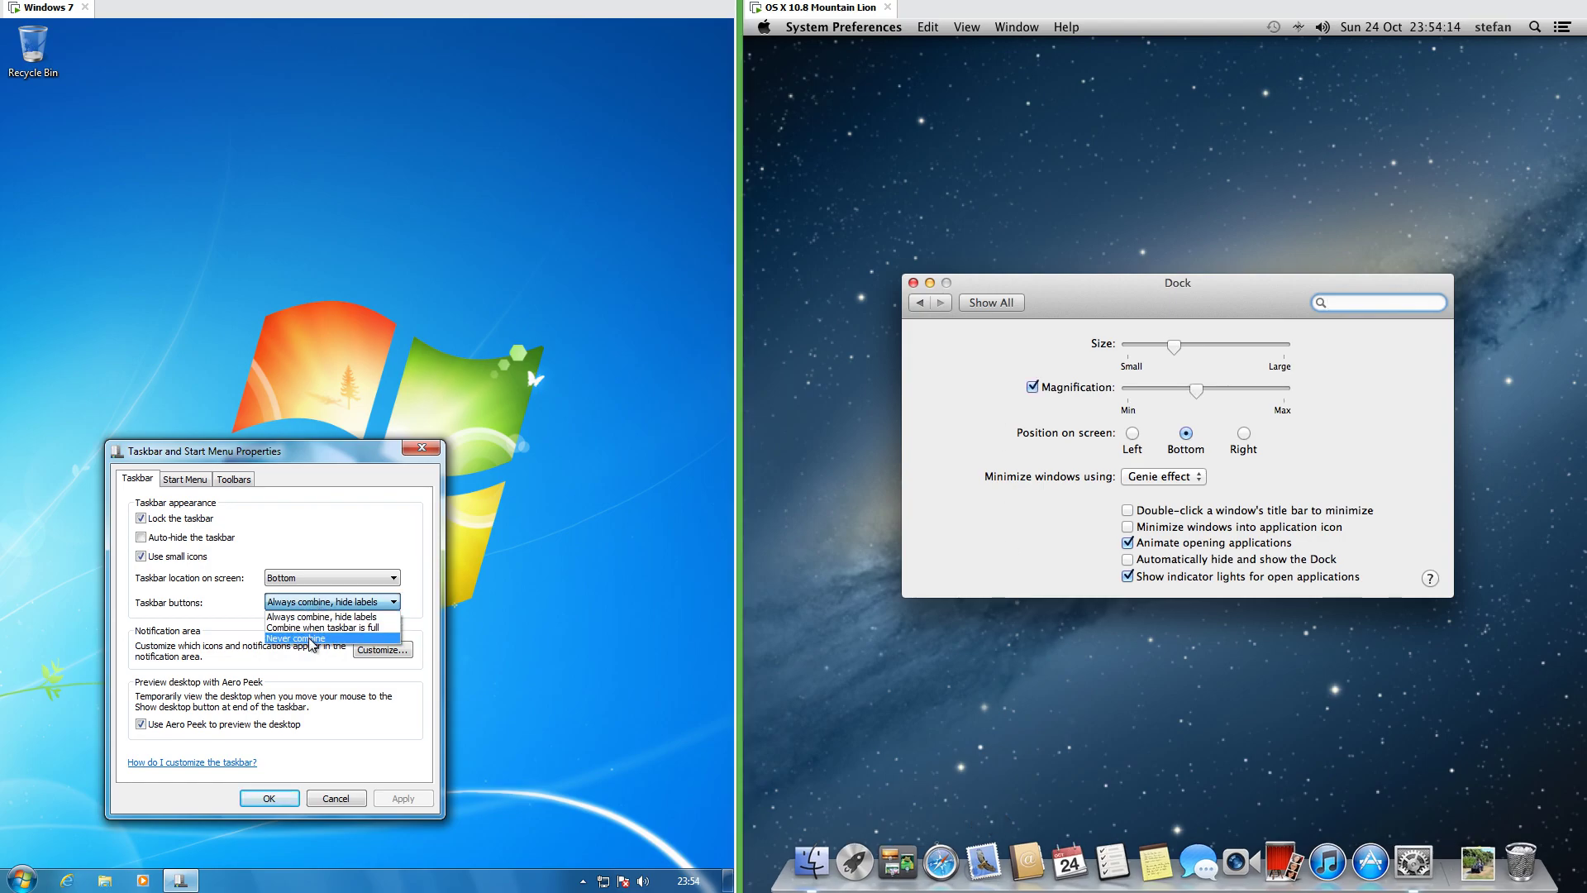
left_click(307, 629)
left_click(395, 798)
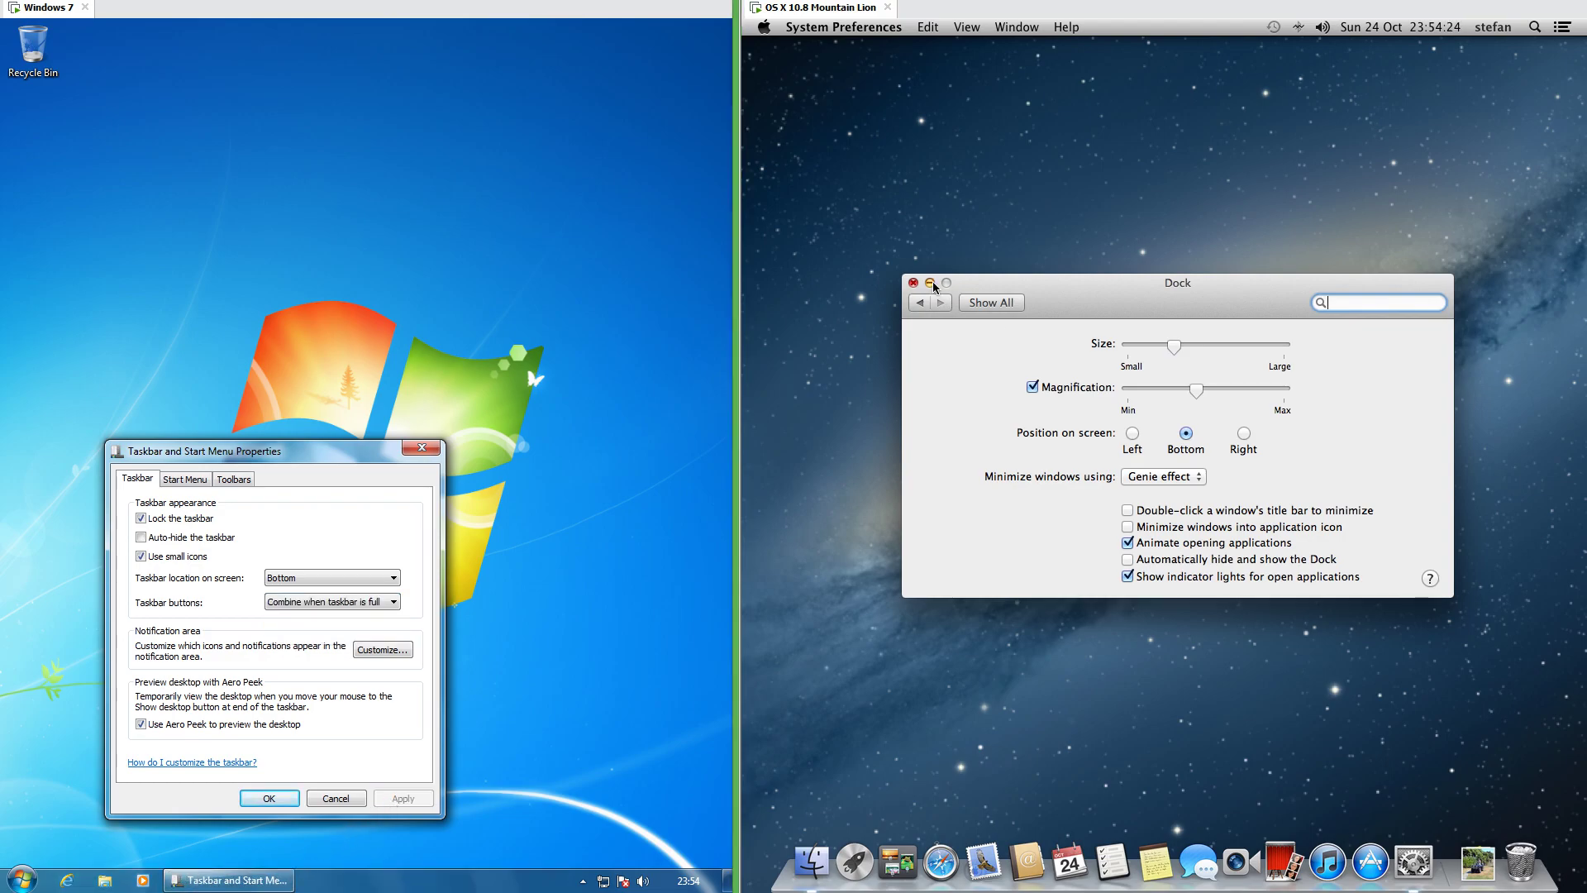
left_click(931, 283)
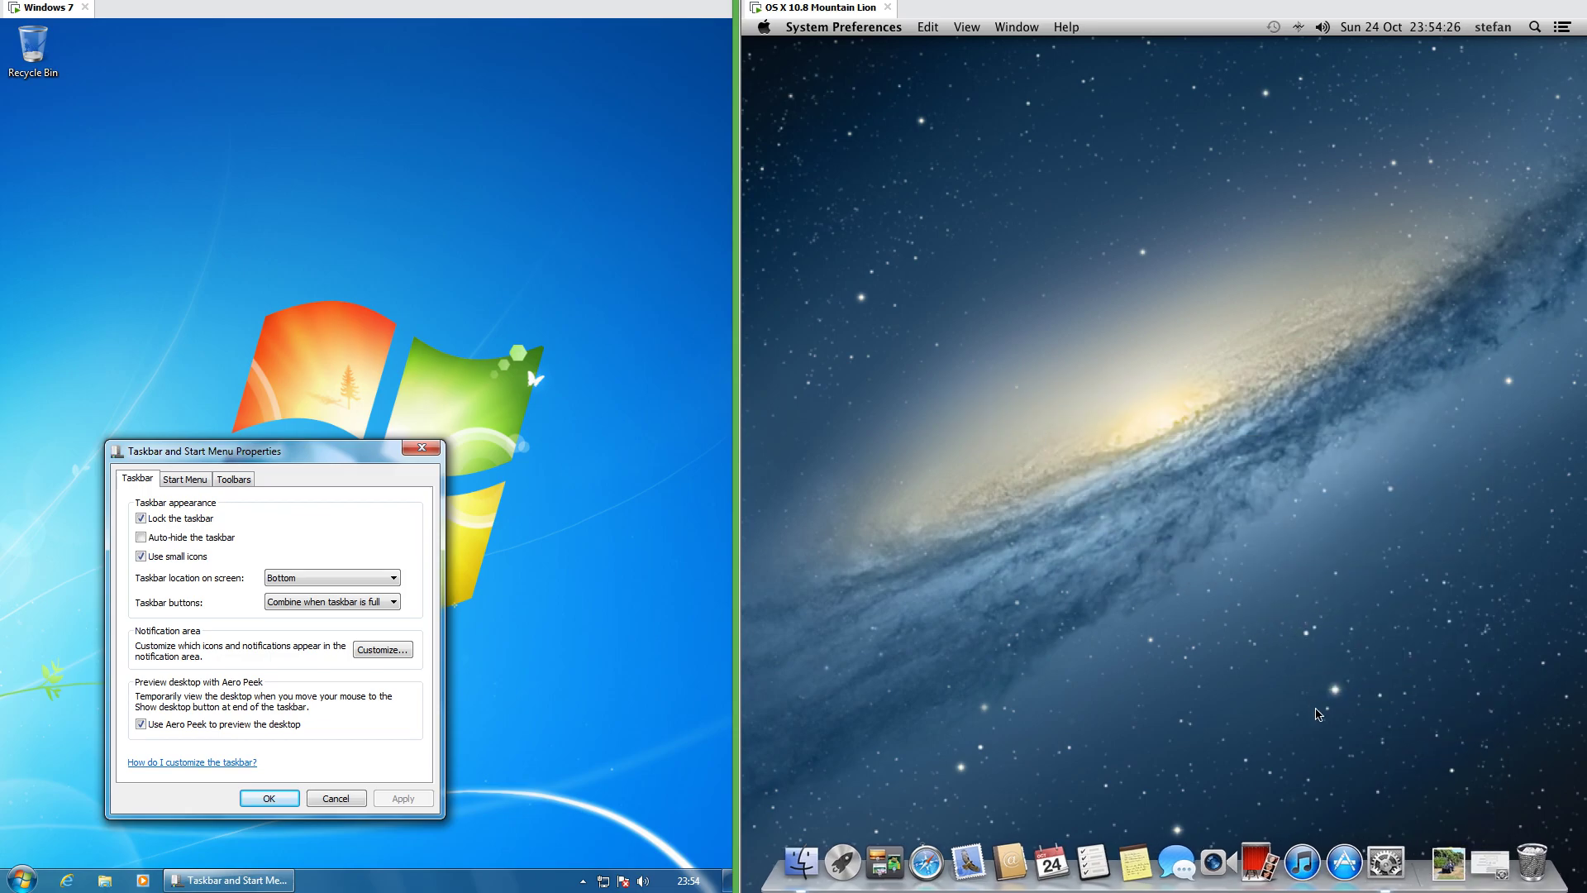
left_click(1488, 863)
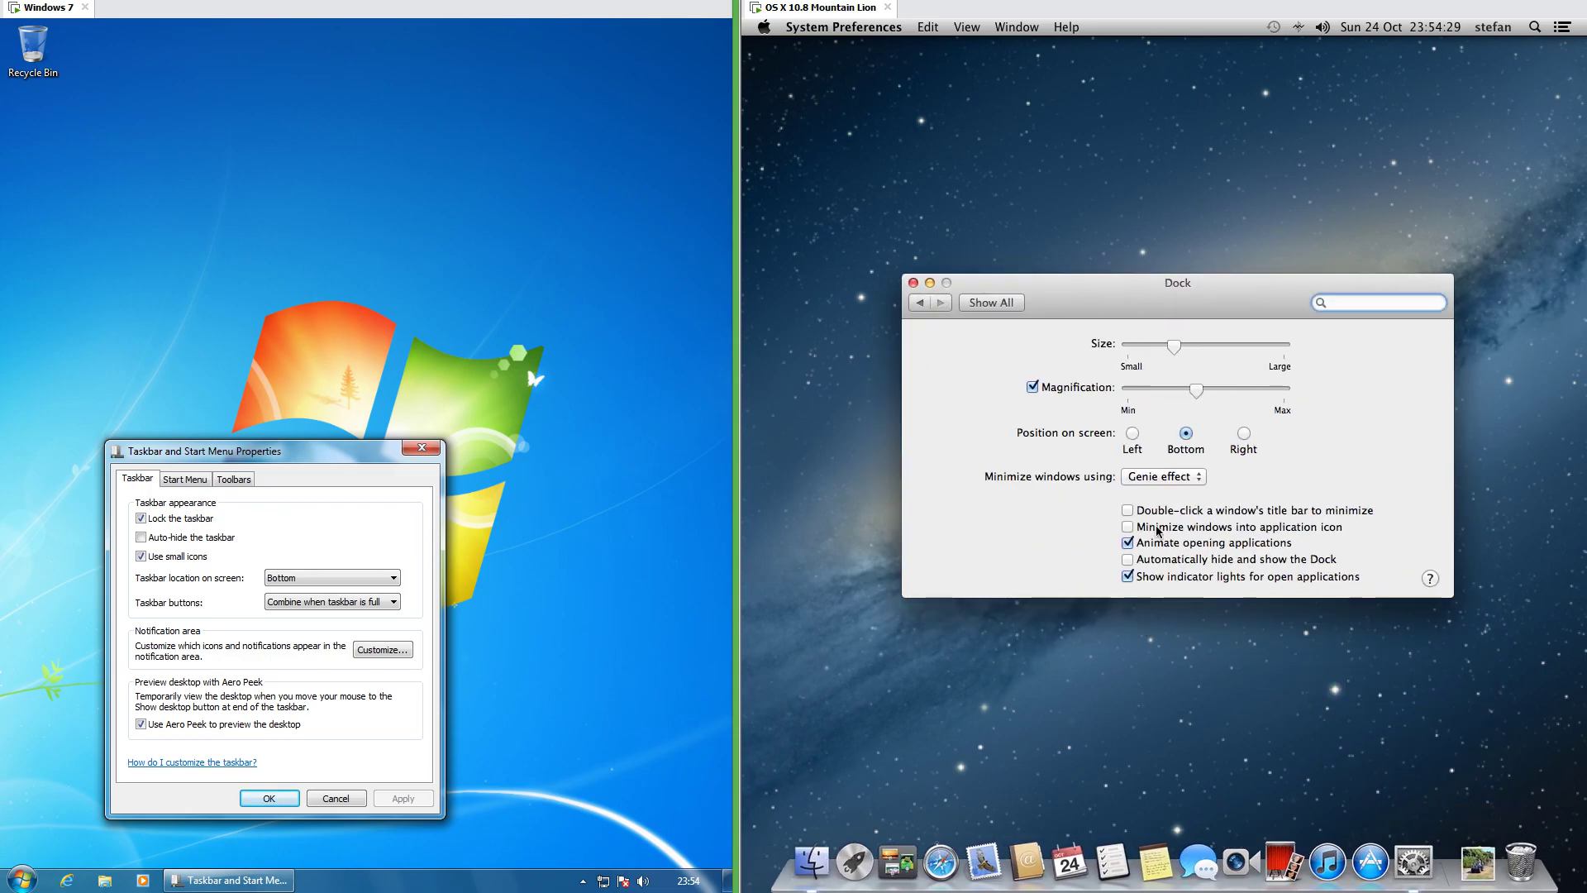
left_click(929, 282)
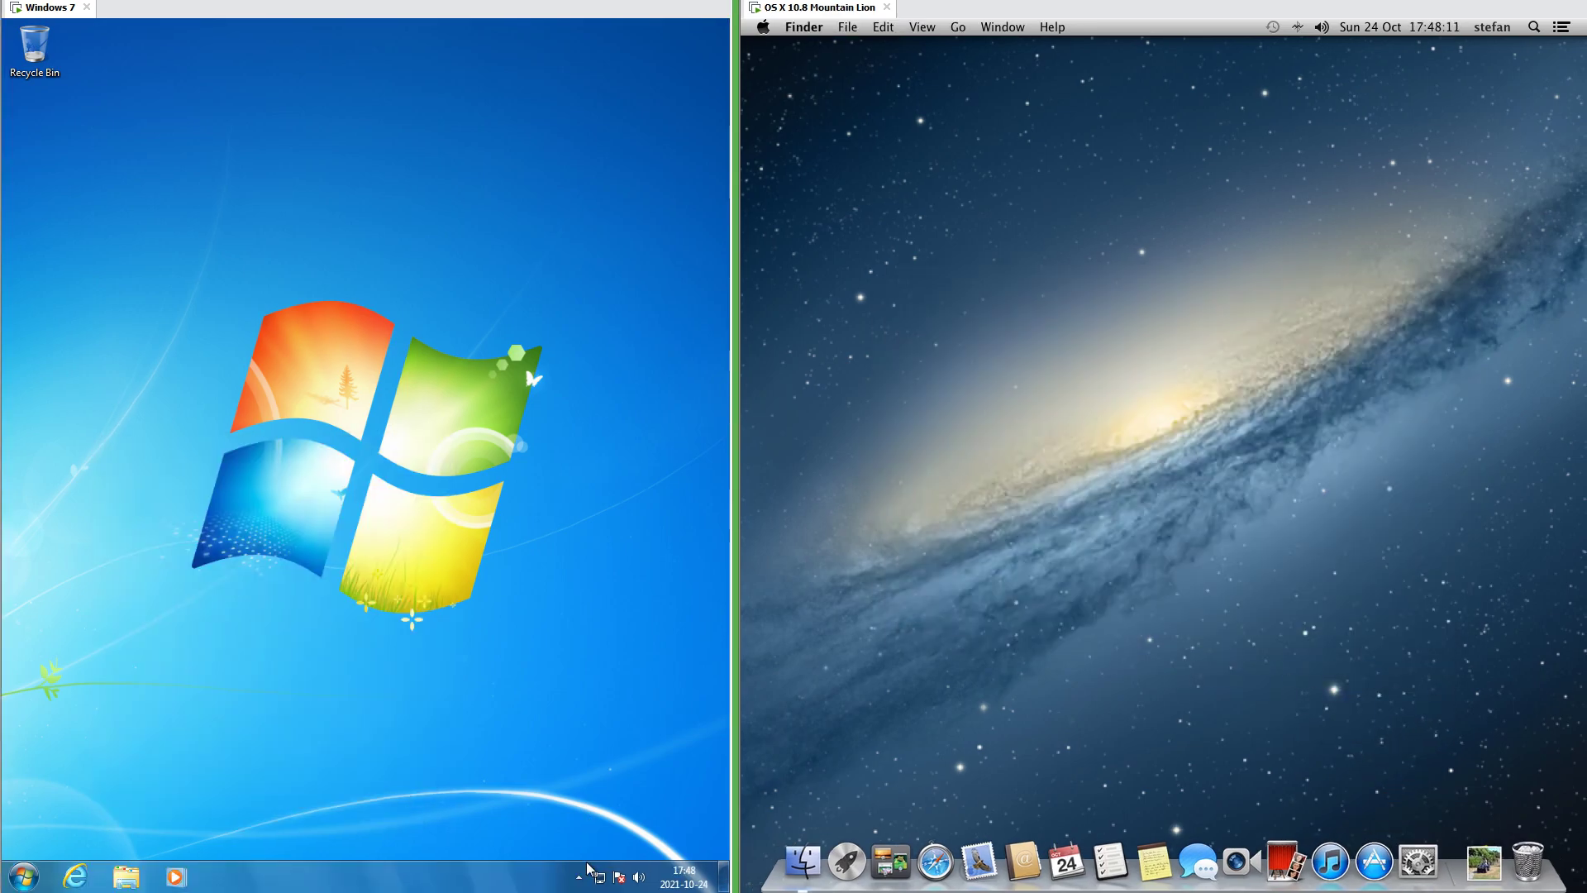
Show the hidden tray icons, Mac Notification Center and Windows Action Center, then refocus the OS X pane.
left_click(579, 878)
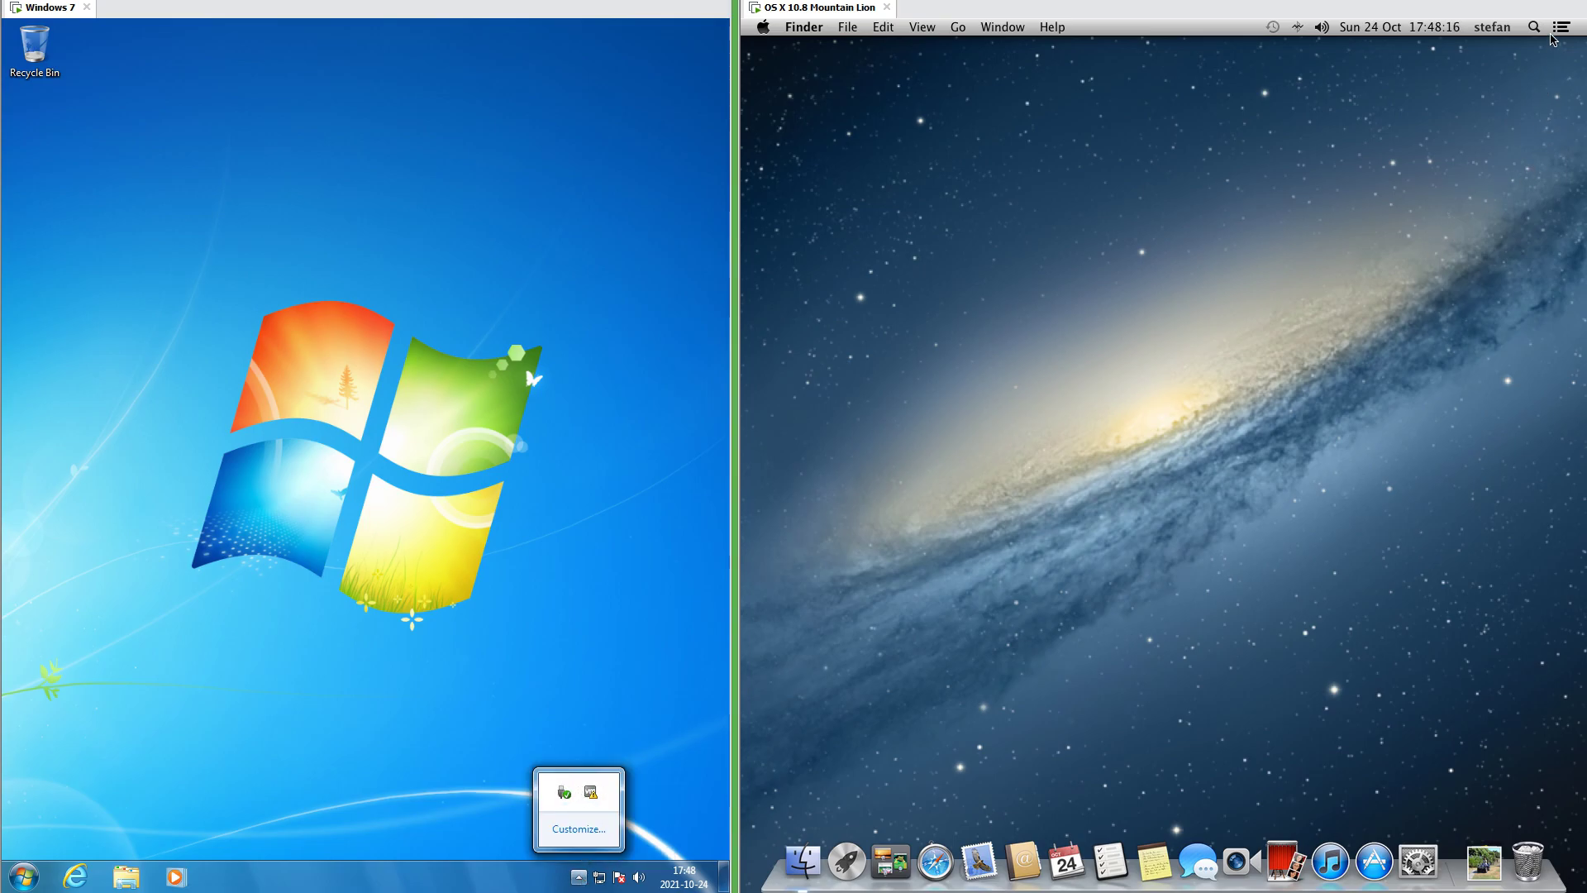
left_click(1555, 32)
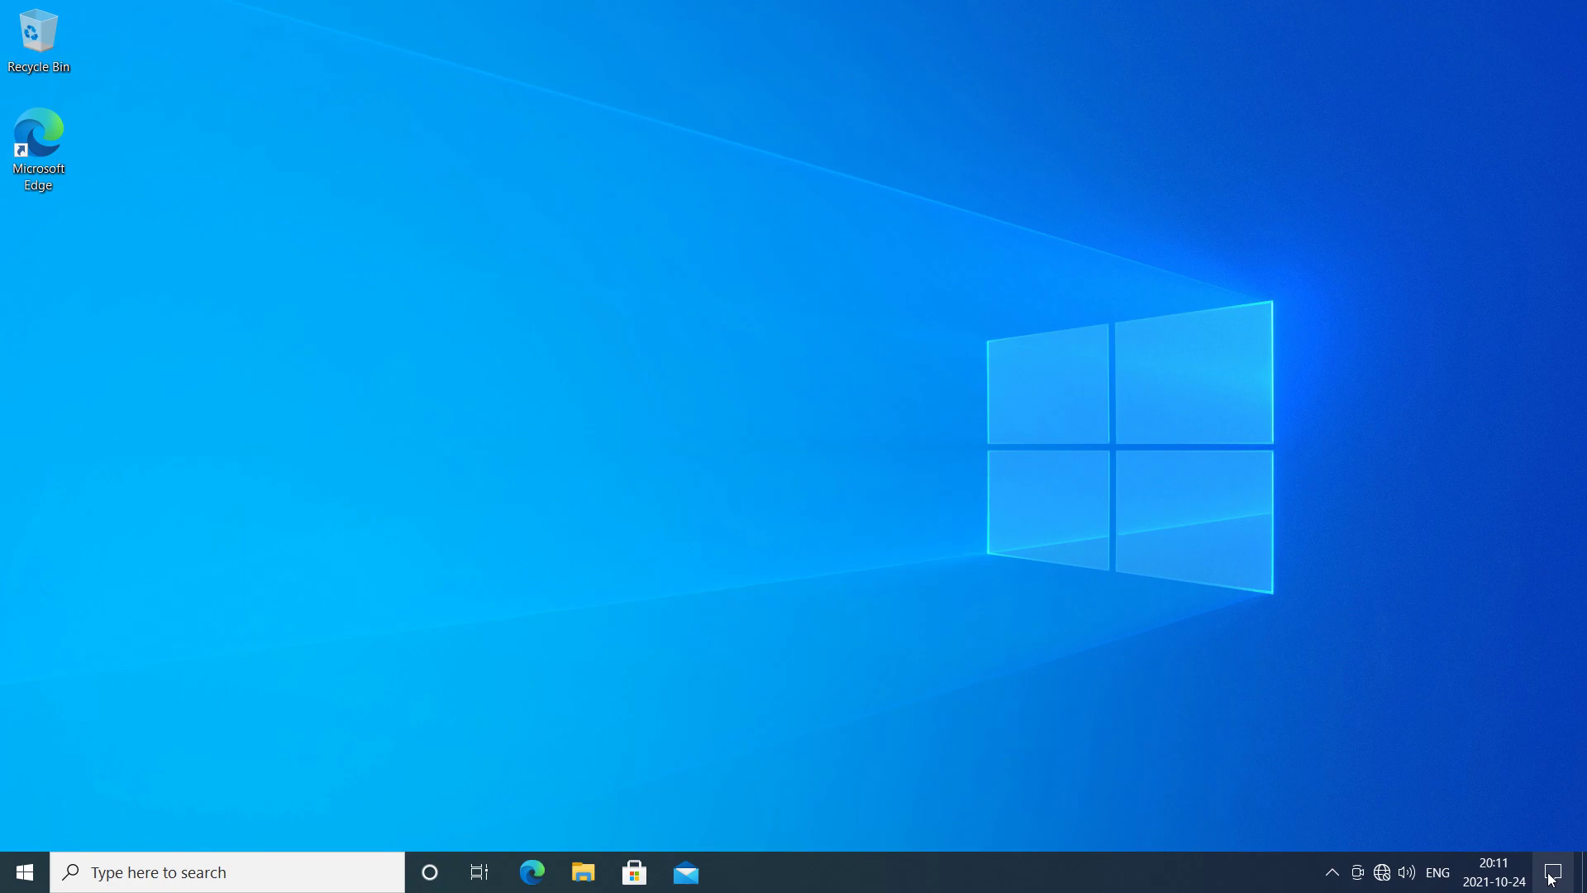
left_click(1551, 872)
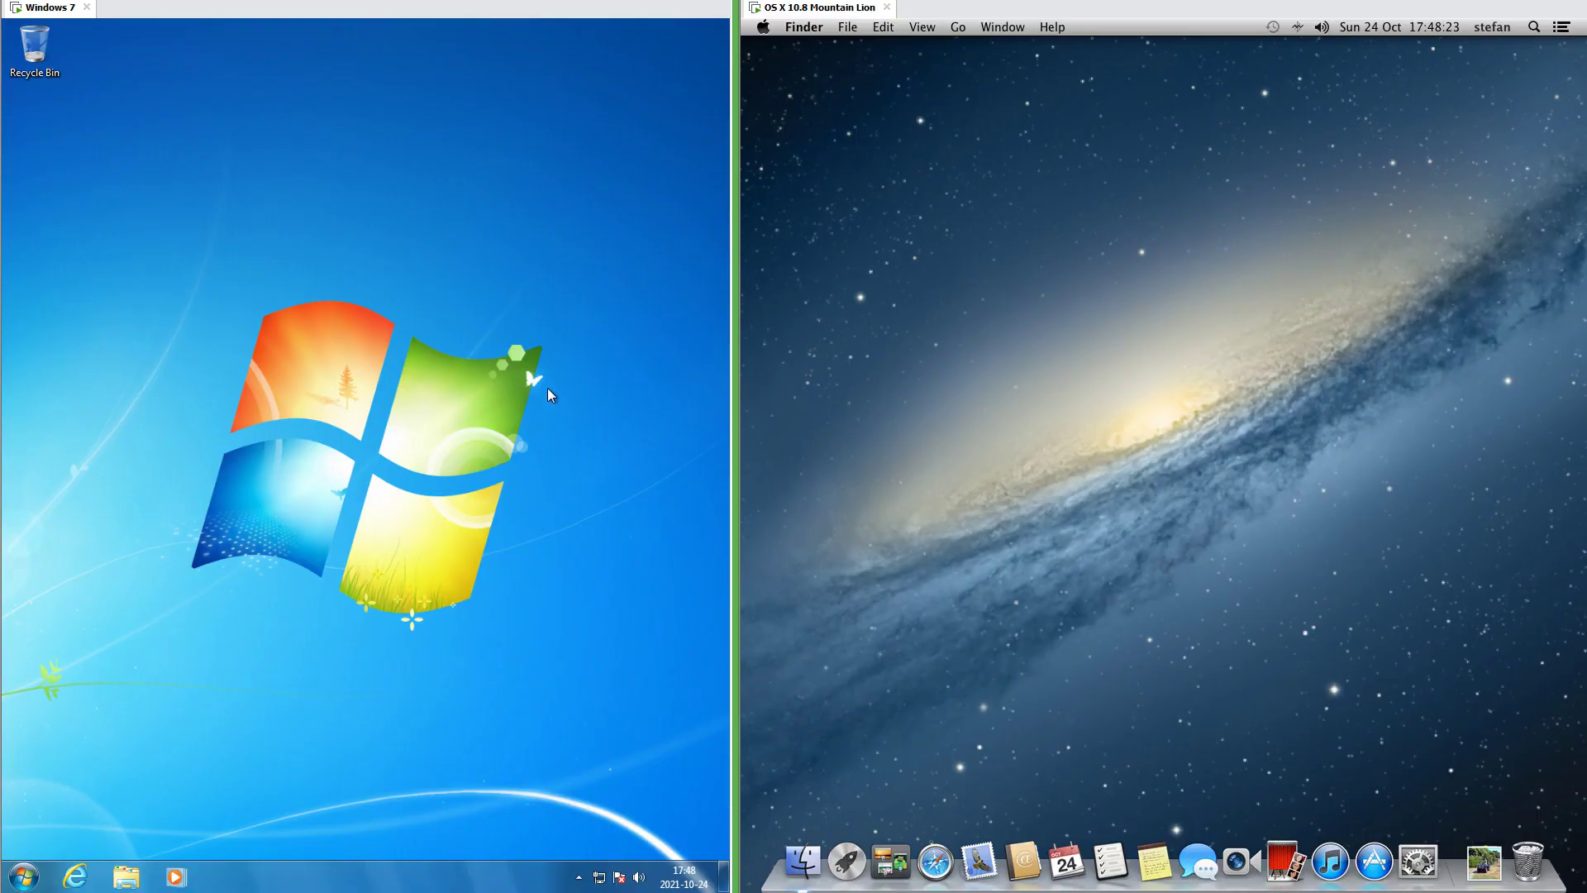
left_click(1069, 463)
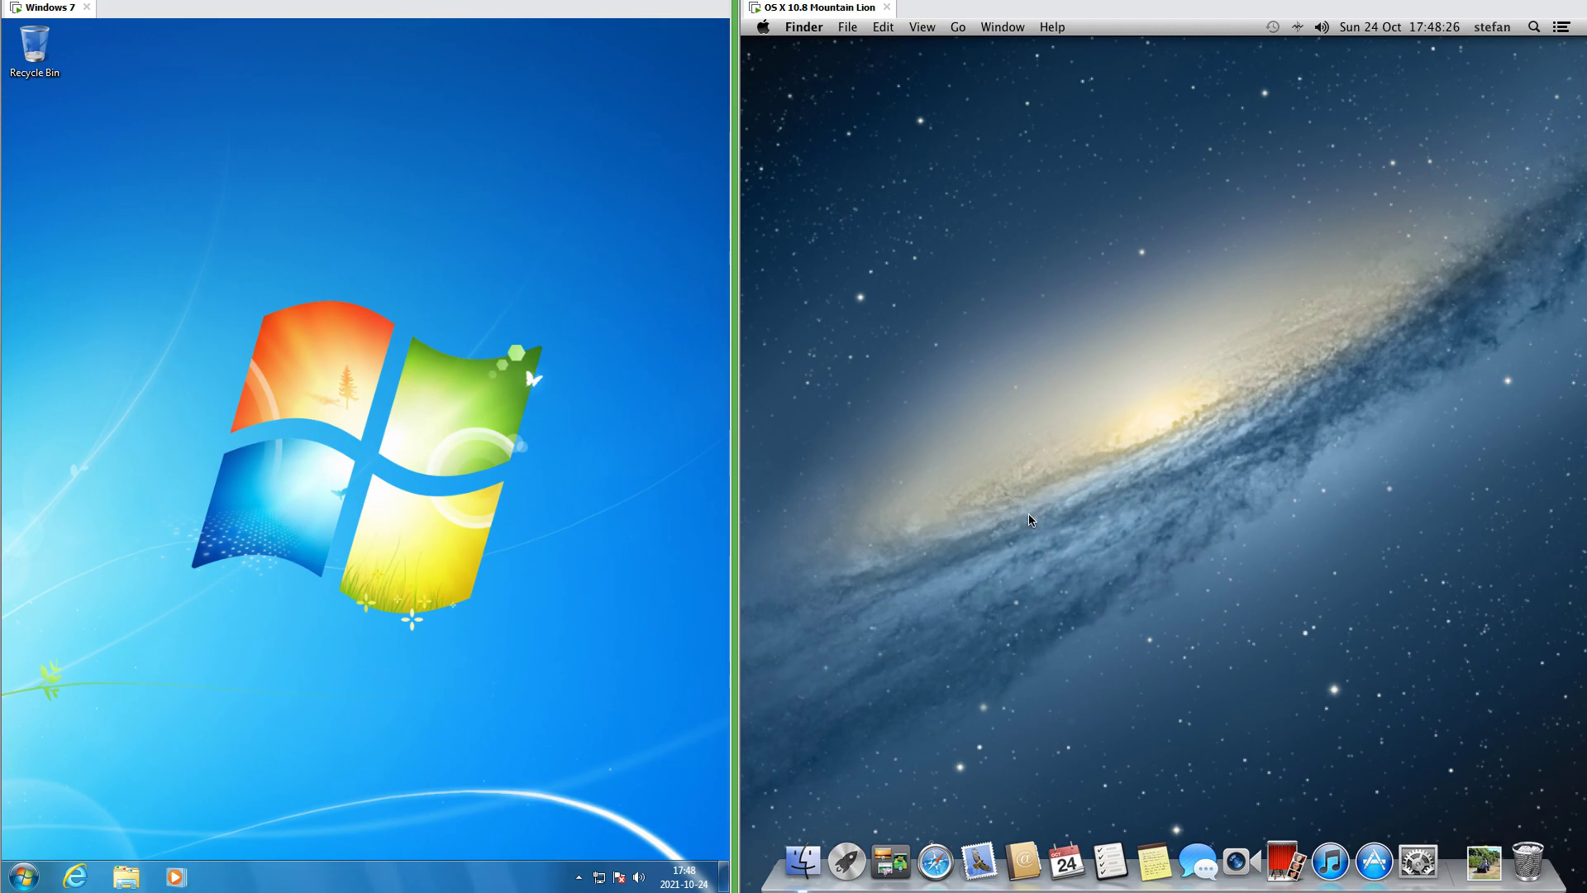
End Calculator in Windows Task Manager, then reopen Task Manager via Ctrl+Shift+Esc and Ctrl+Alt+Del.
right_click(388, 875)
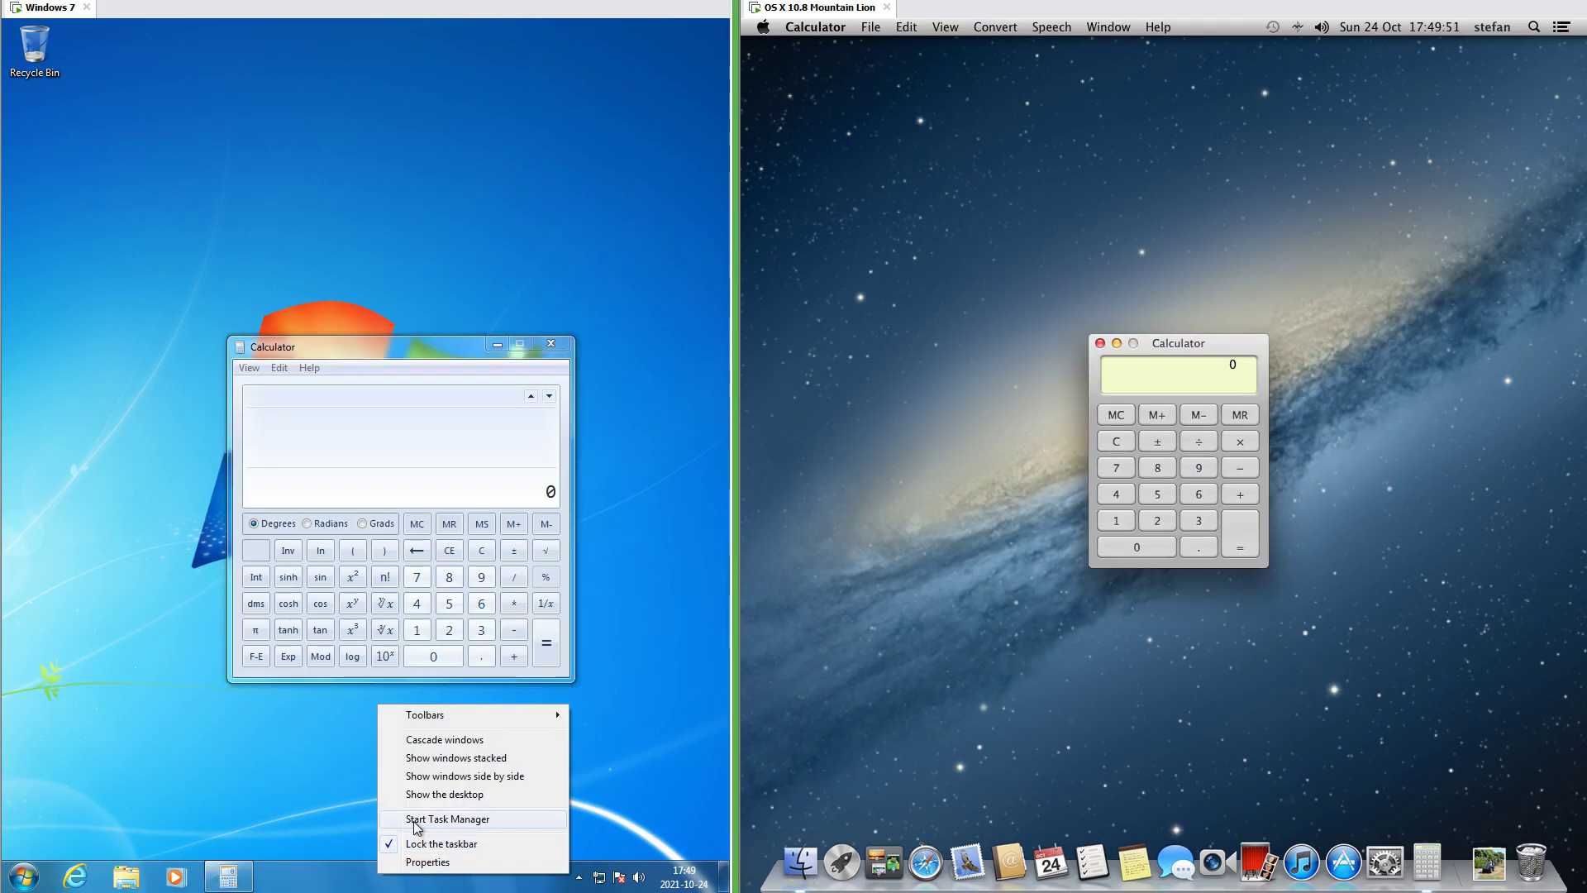
left_click(413, 821)
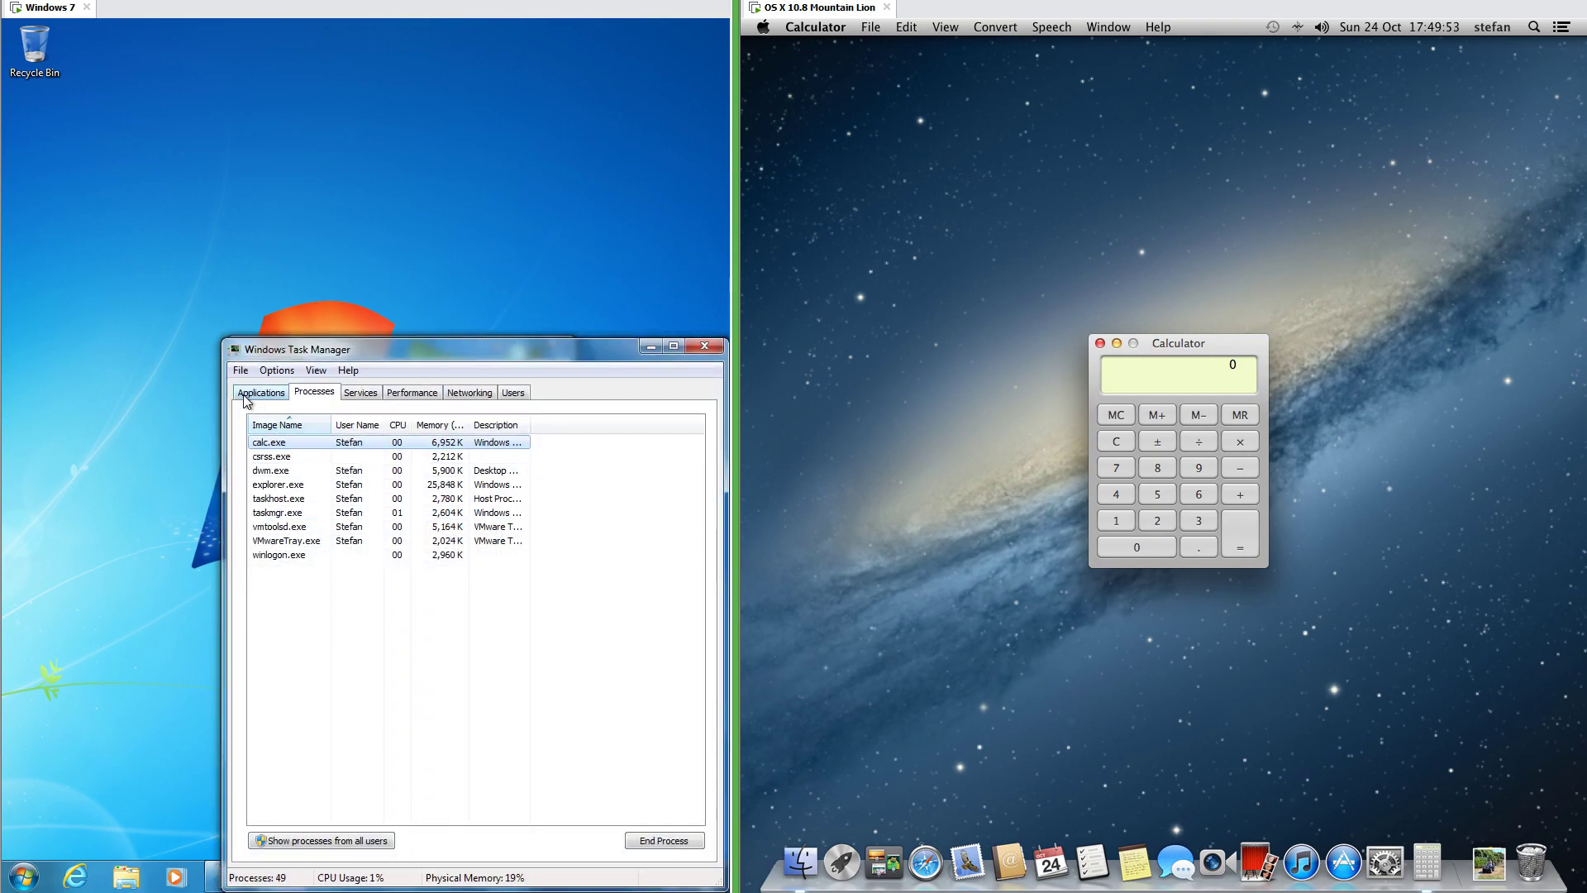
left_click(259, 391)
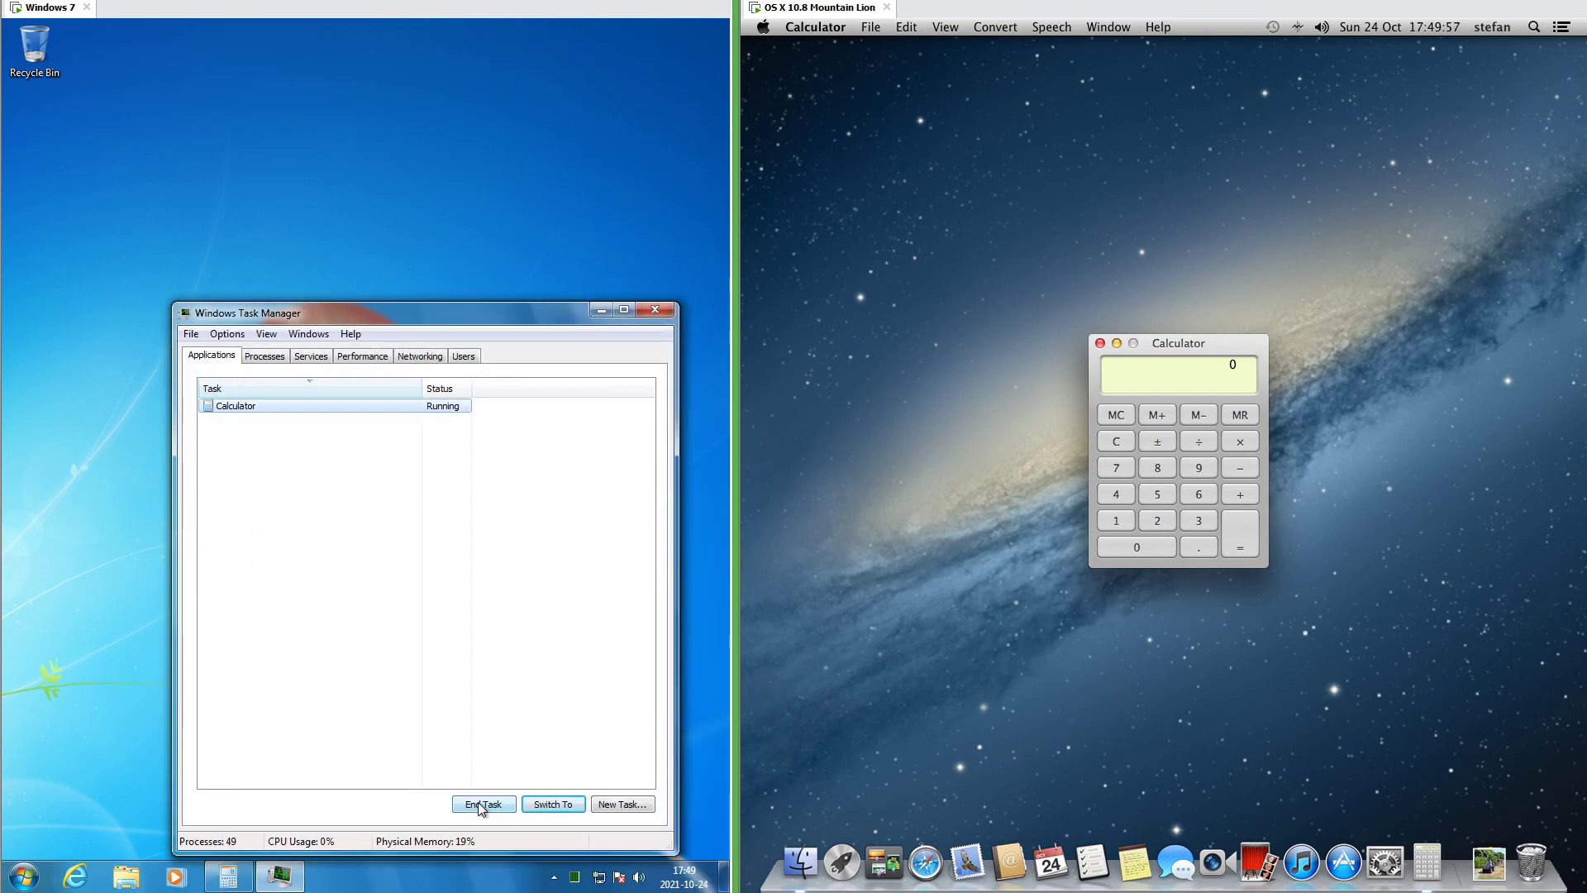
left_click(480, 804)
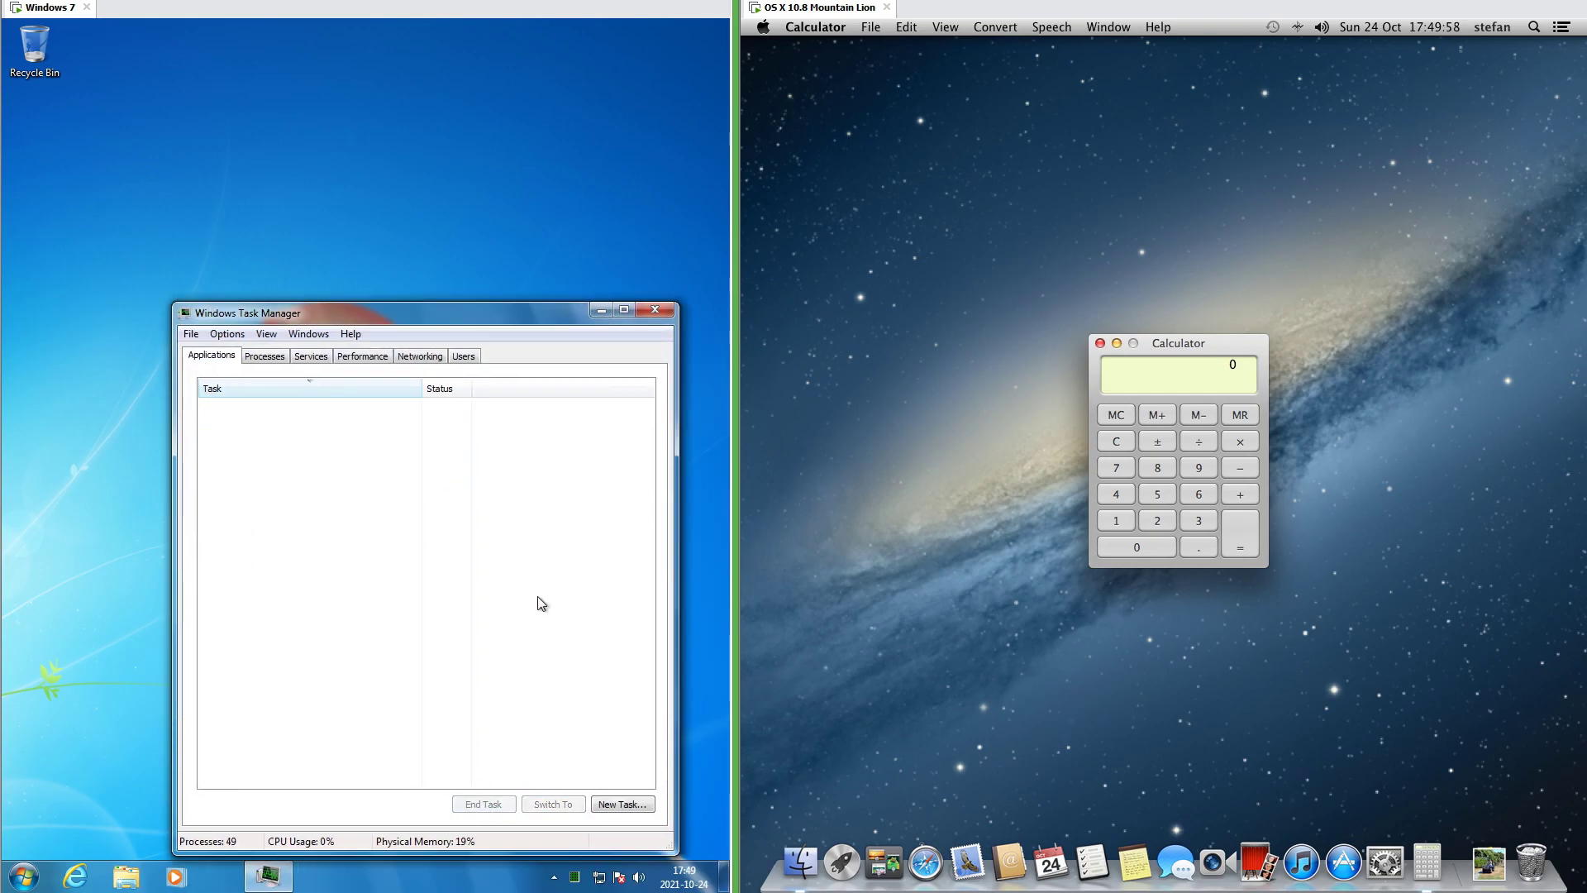
left_click(655, 309)
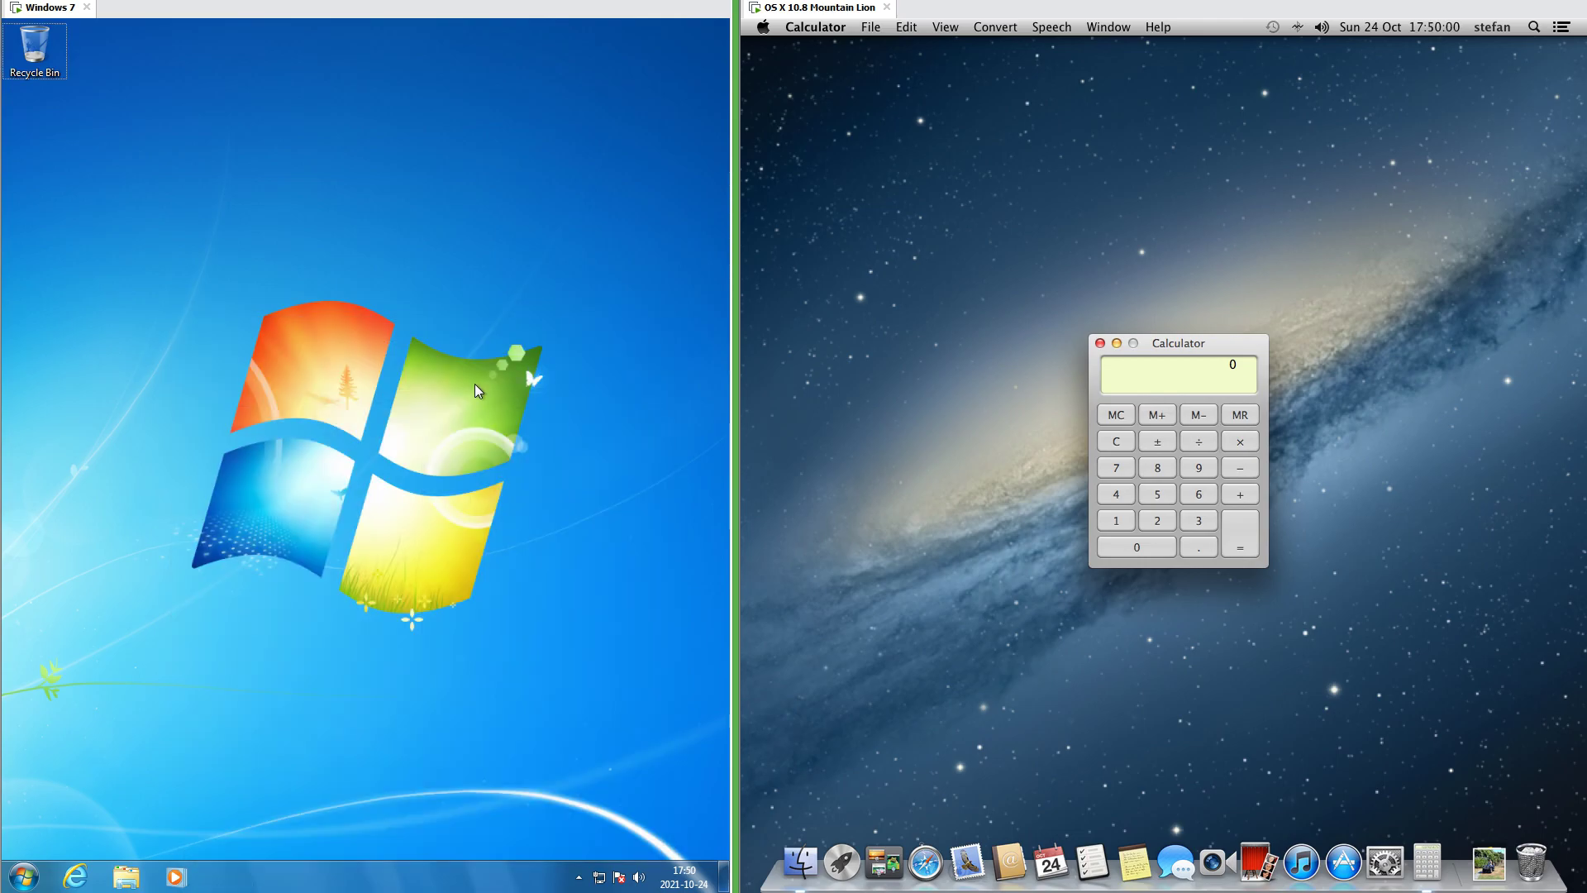
key("ctrl+shift+Escape")
left_click(656, 312)
key("ctrl+alt+Delete")
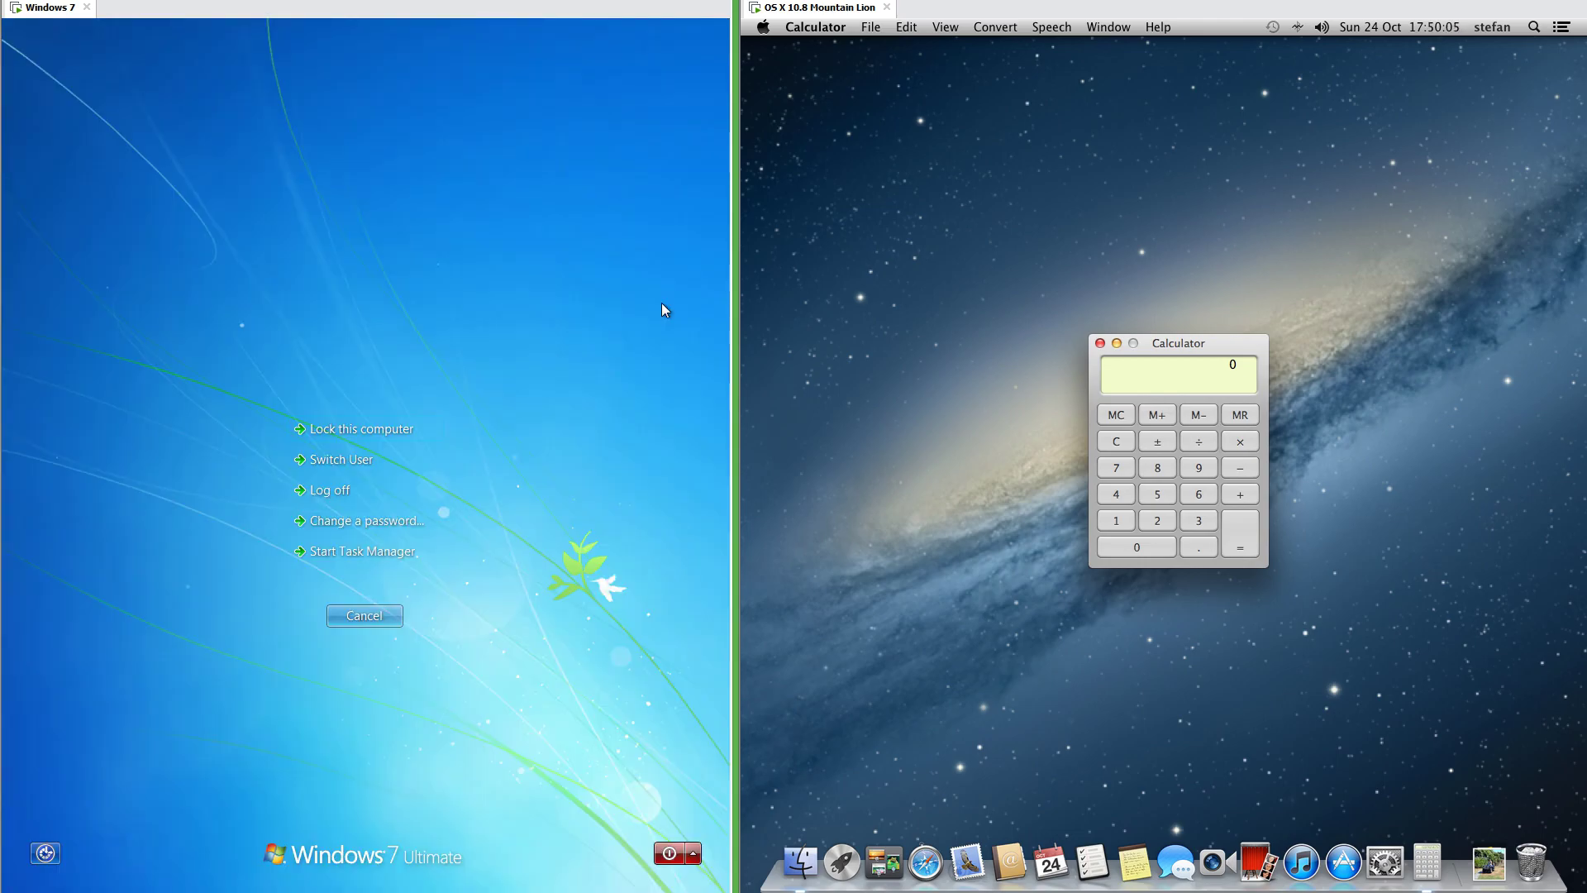
left_click(370, 553)
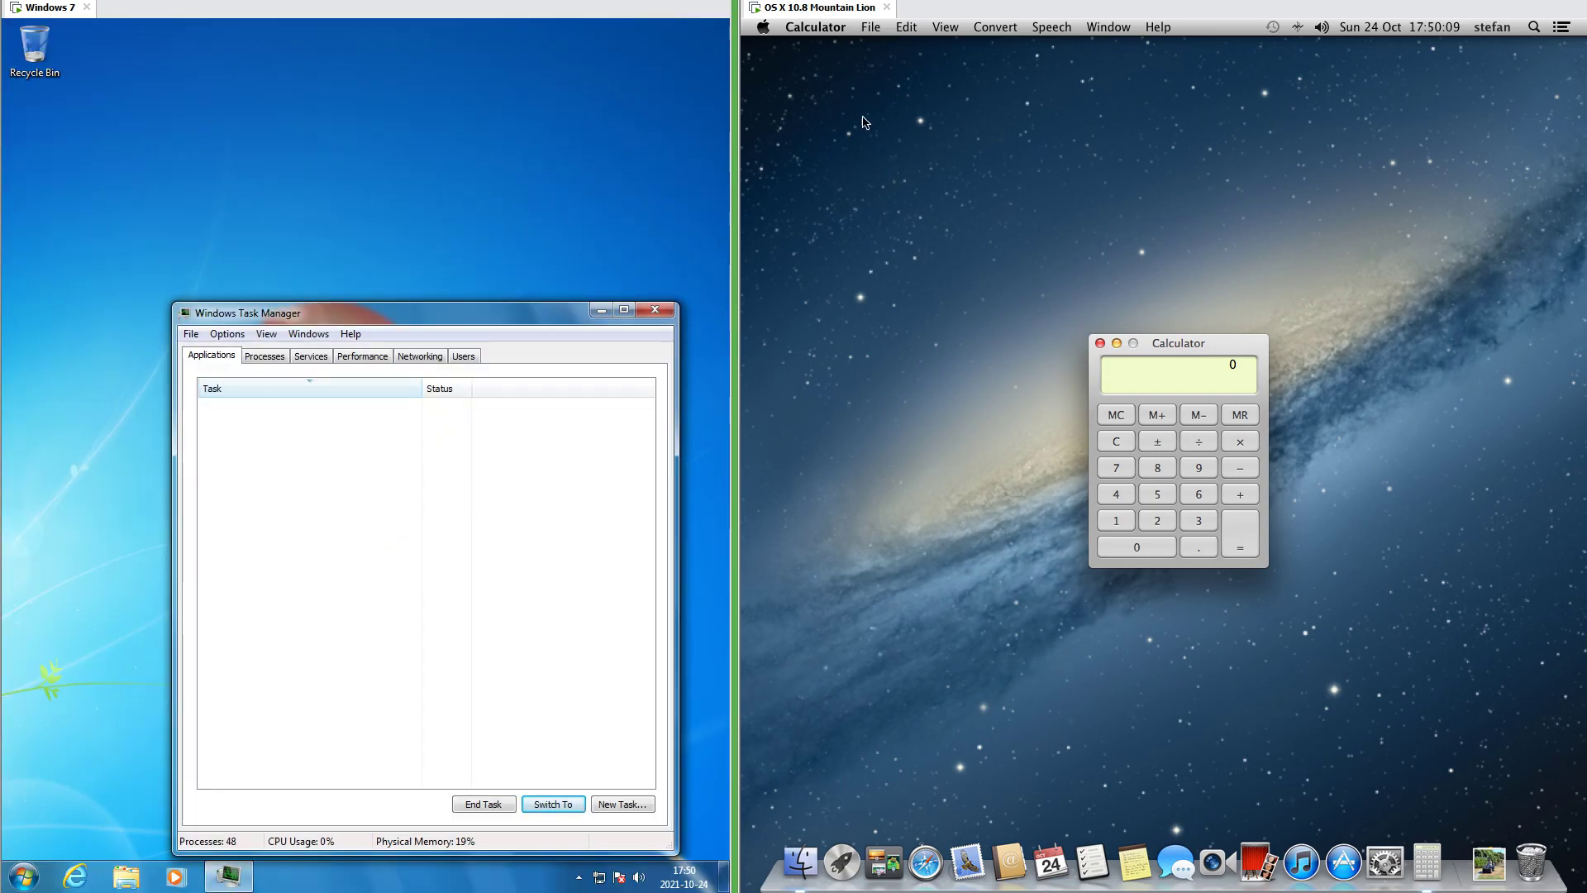
Force quit Calculator on the Mac from the Apple menu, then reopen Force Quit Applications.
left_click(763, 27)
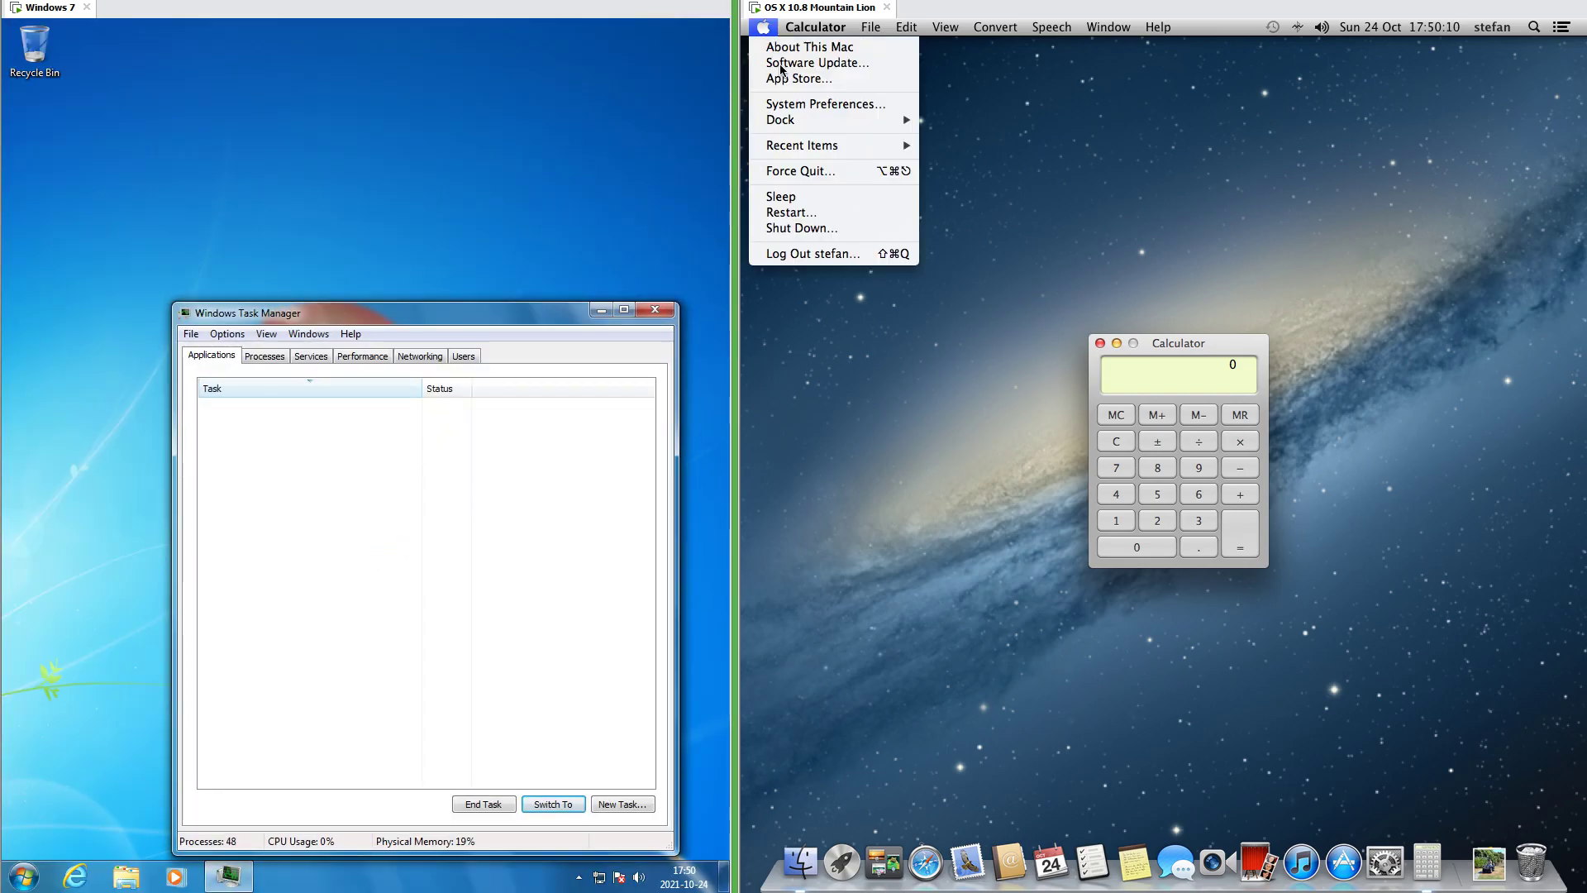
left_click(798, 170)
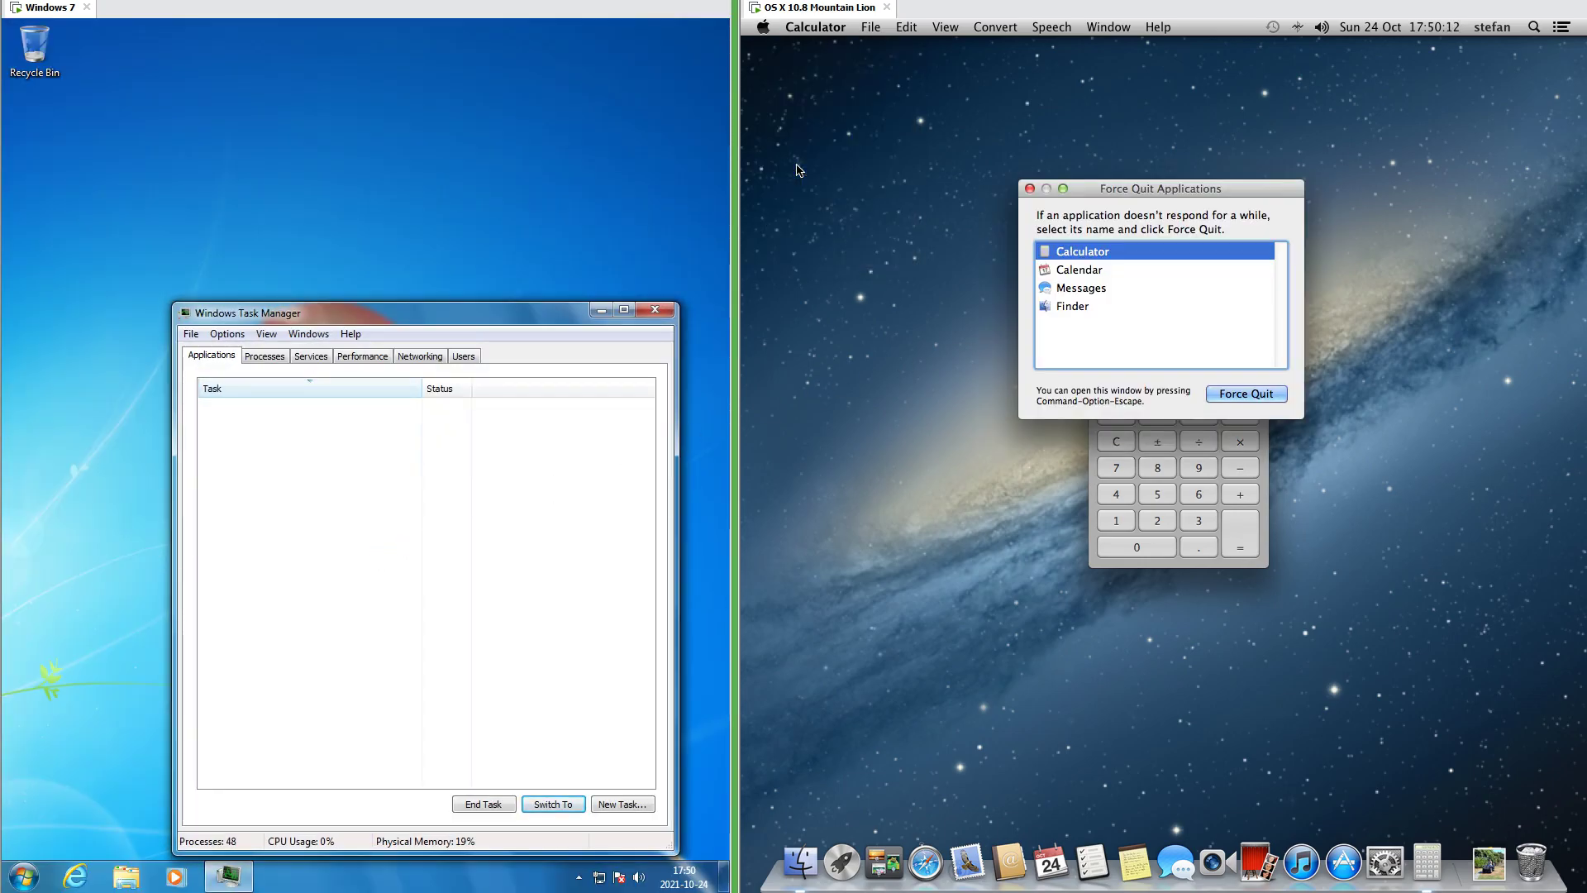
left_click(1237, 394)
left_click(1244, 277)
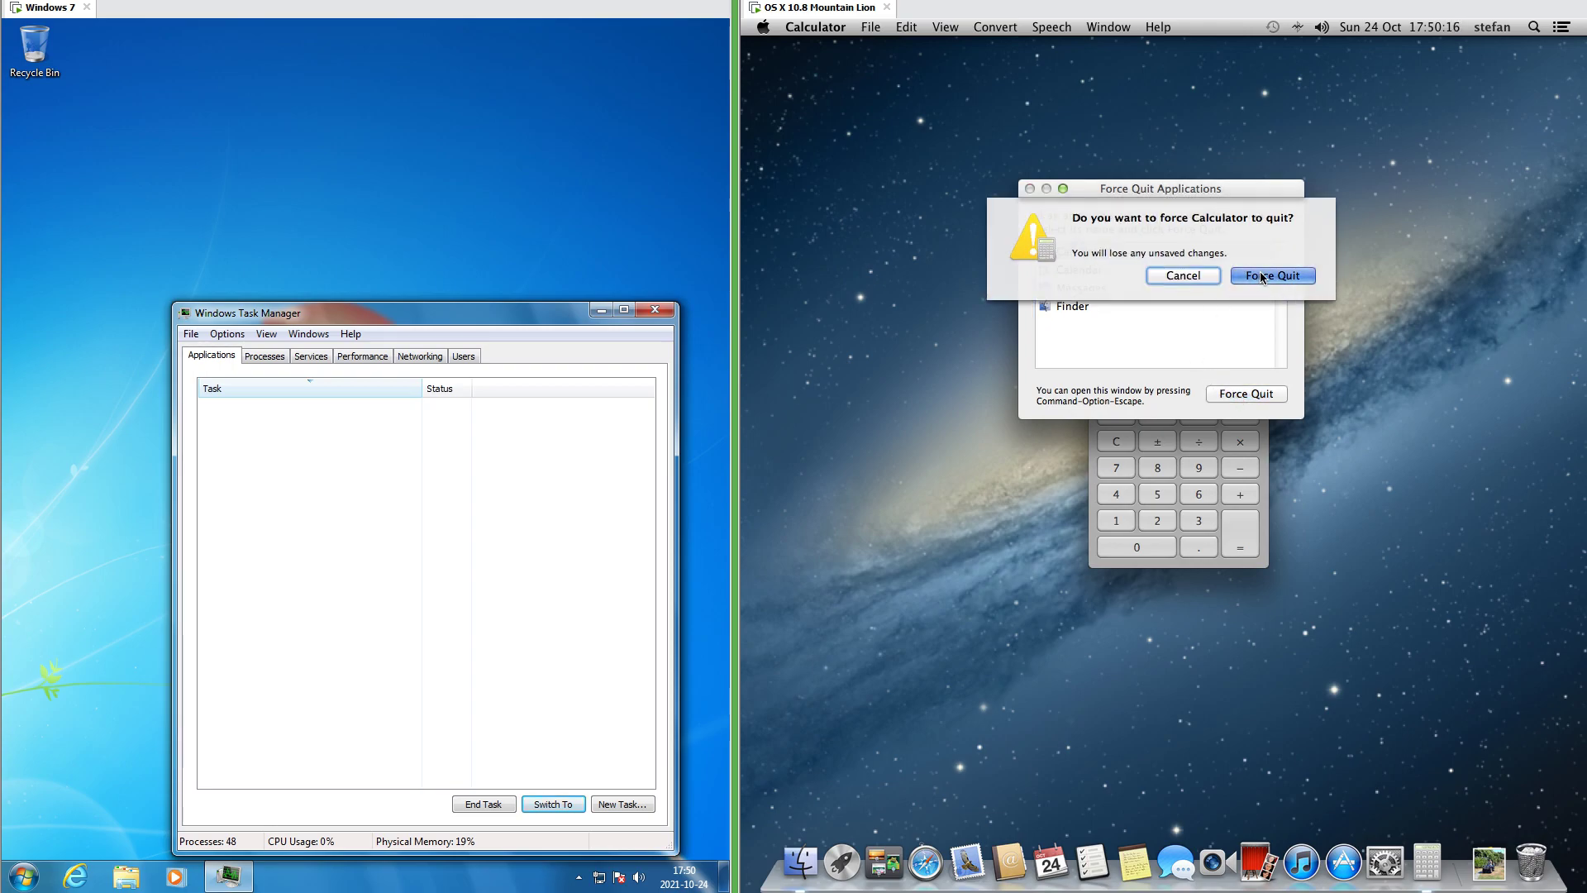
key("Escape")
key("super+alt+Escape")
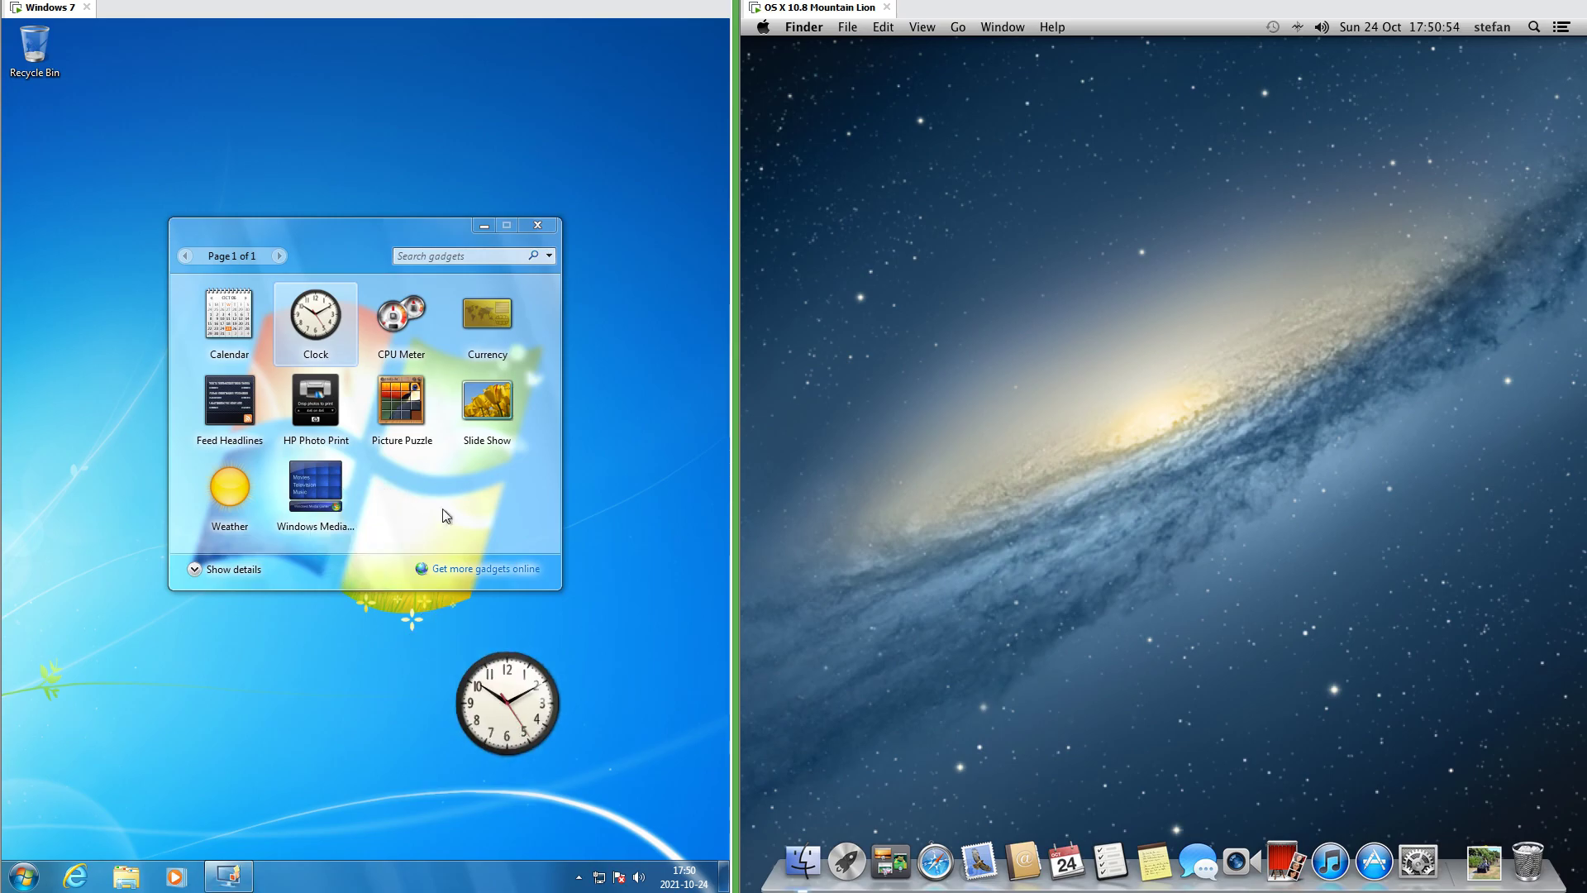
Place the Calendar, CPU Meter and Picture Puzzle gadgets on the Windows 7 desktop.
left_click_drag(228, 314, 90, 481)
left_click_drag(400, 314, 653, 467)
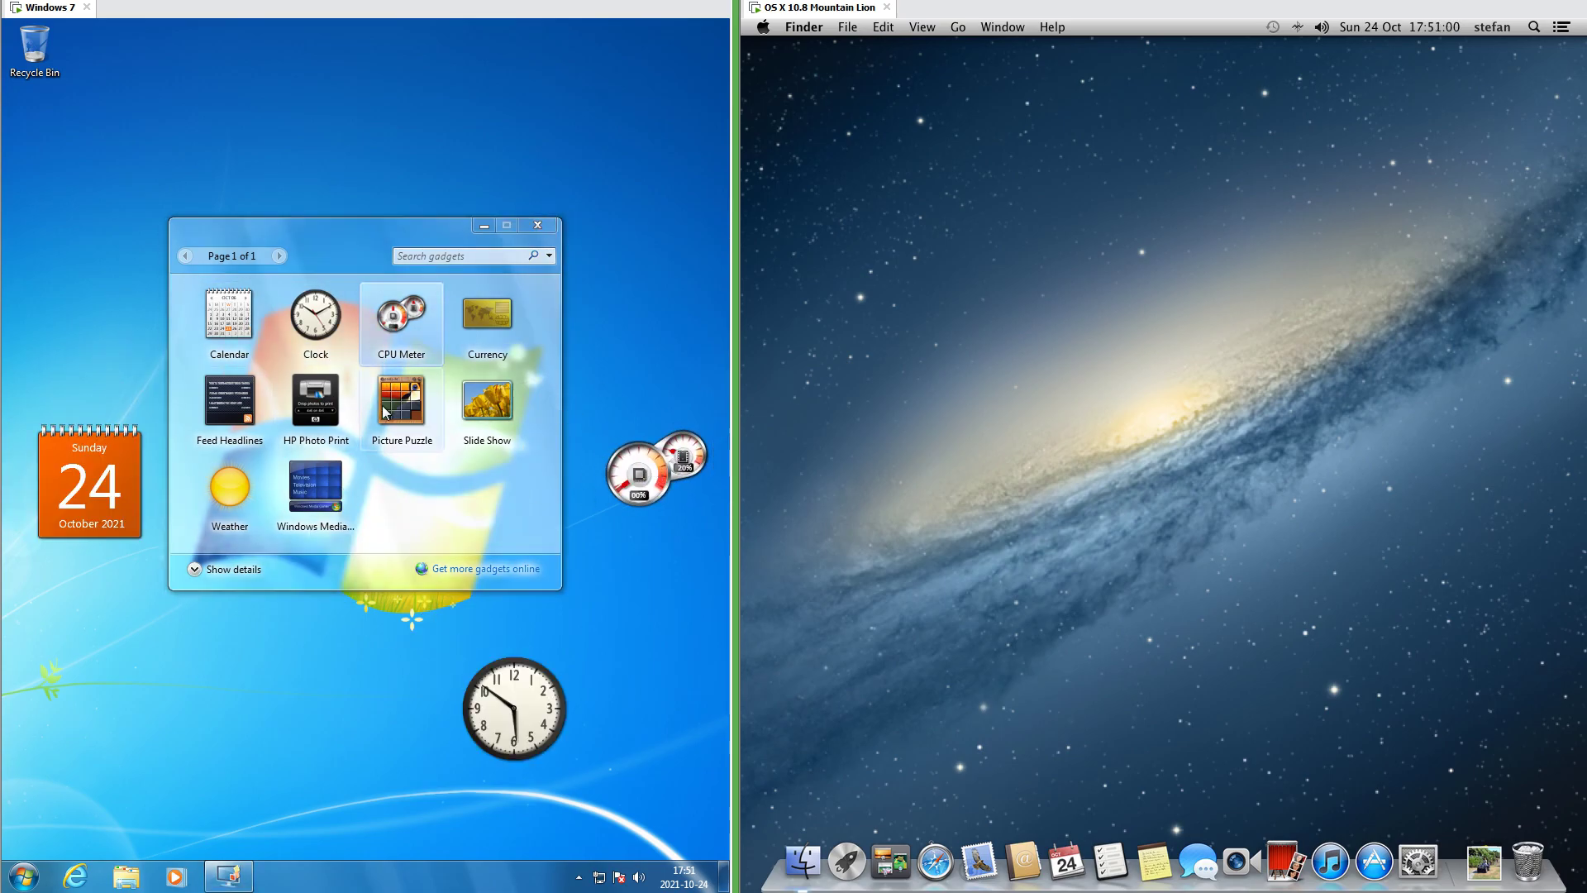
left_click_drag(401, 401, 640, 188)
Add a Stickies widget to the Mac Dashboard.
left_click(890, 861)
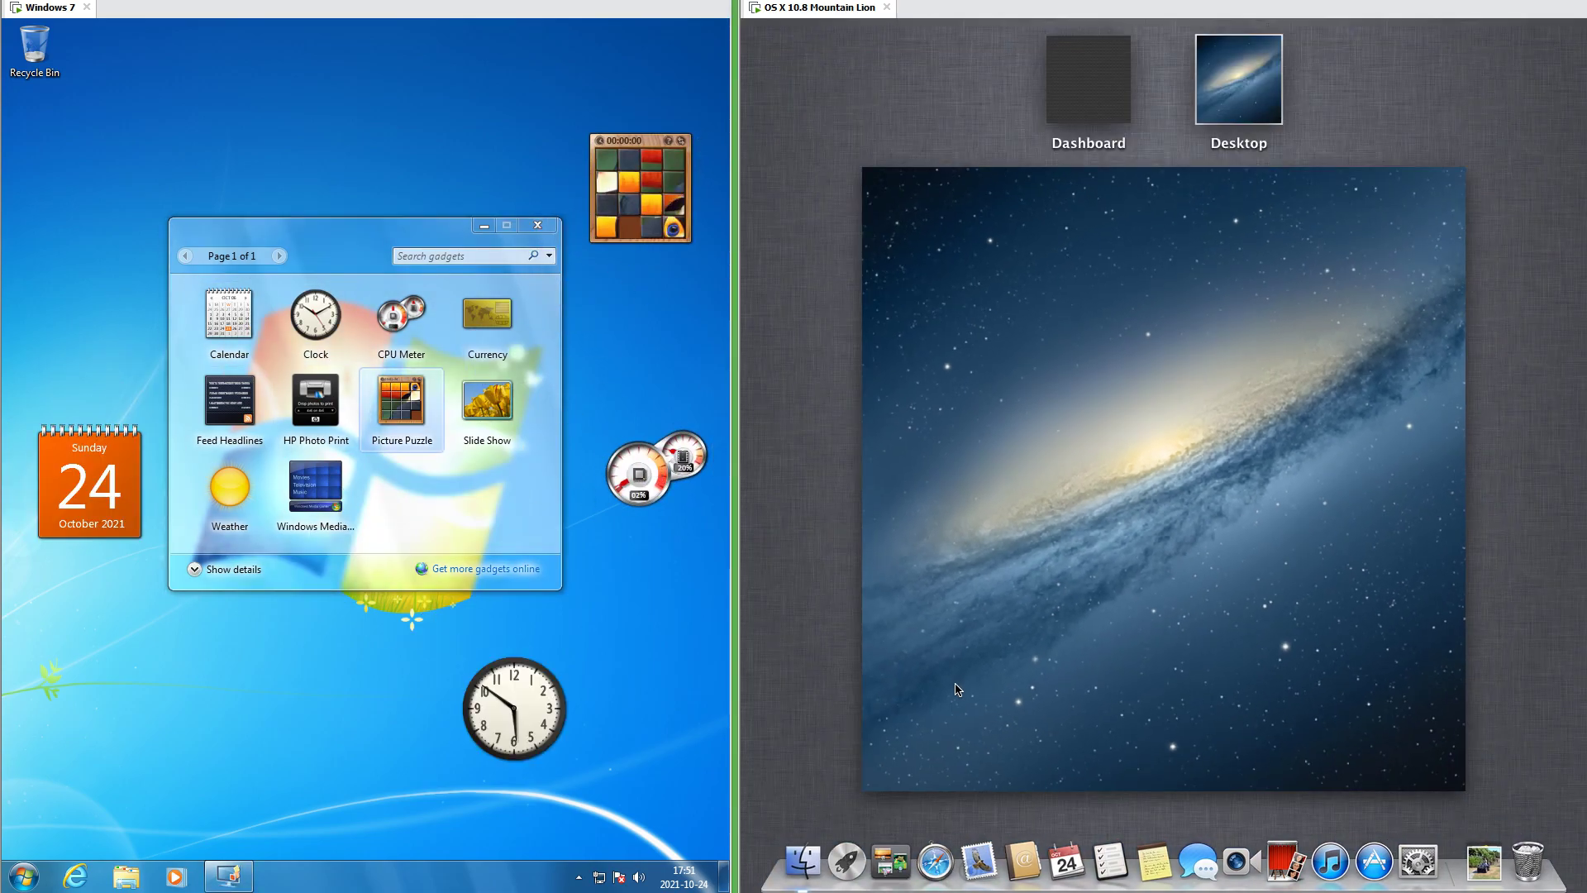
left_click(1092, 93)
left_click(763, 869)
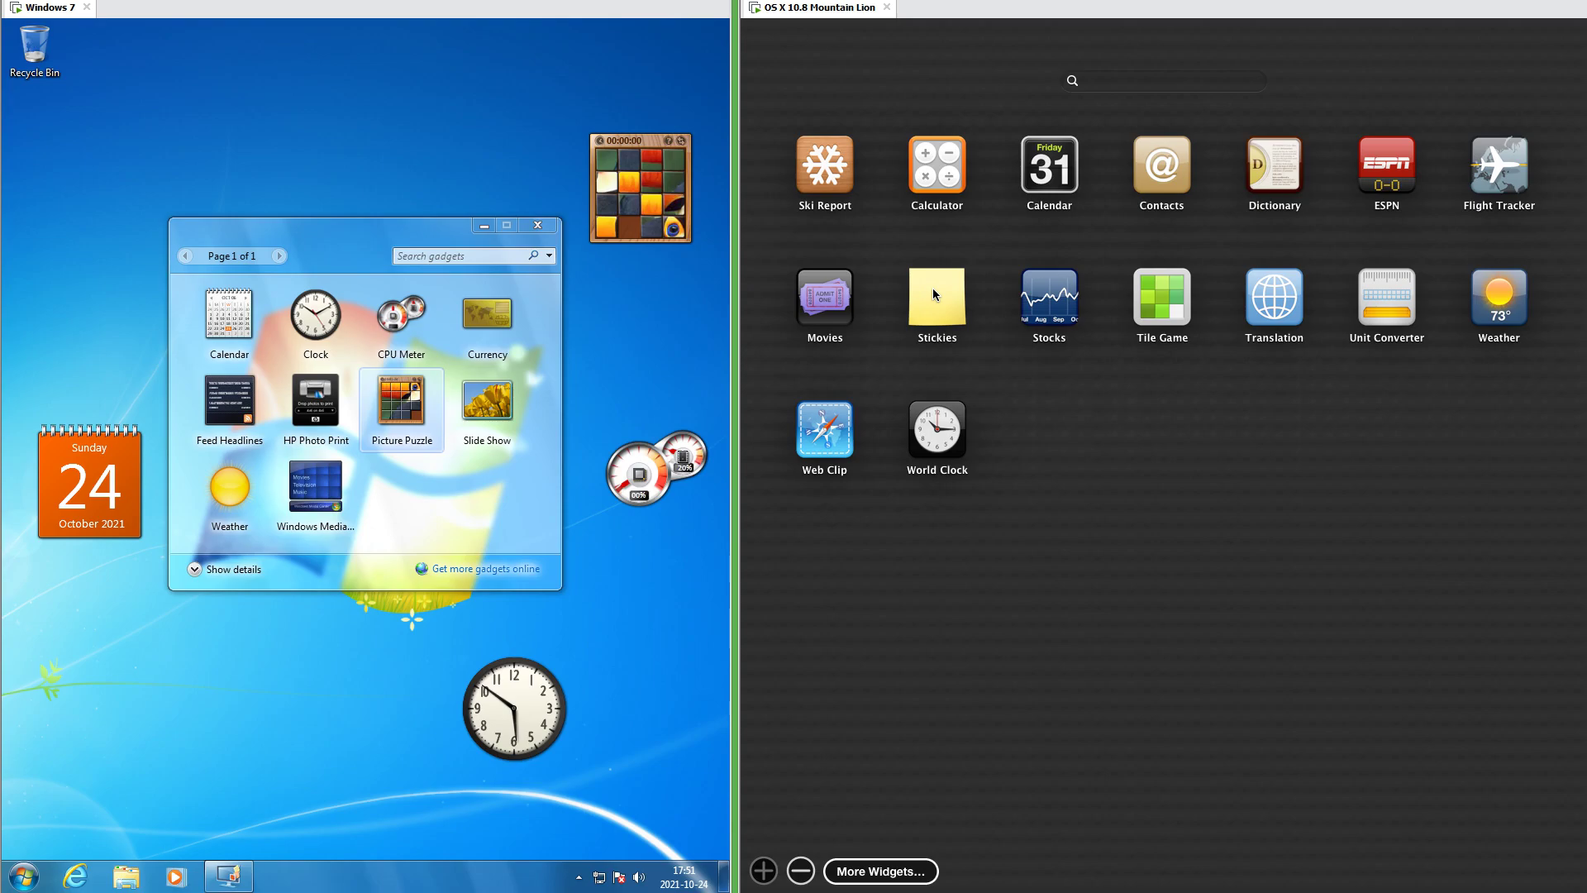
left_click_drag(932, 288, 999, 567)
Add a second desktop in Mission Control, visit Desktop 2, and return to Desktop 1.
left_click(884, 863)
left_click(1566, 83)
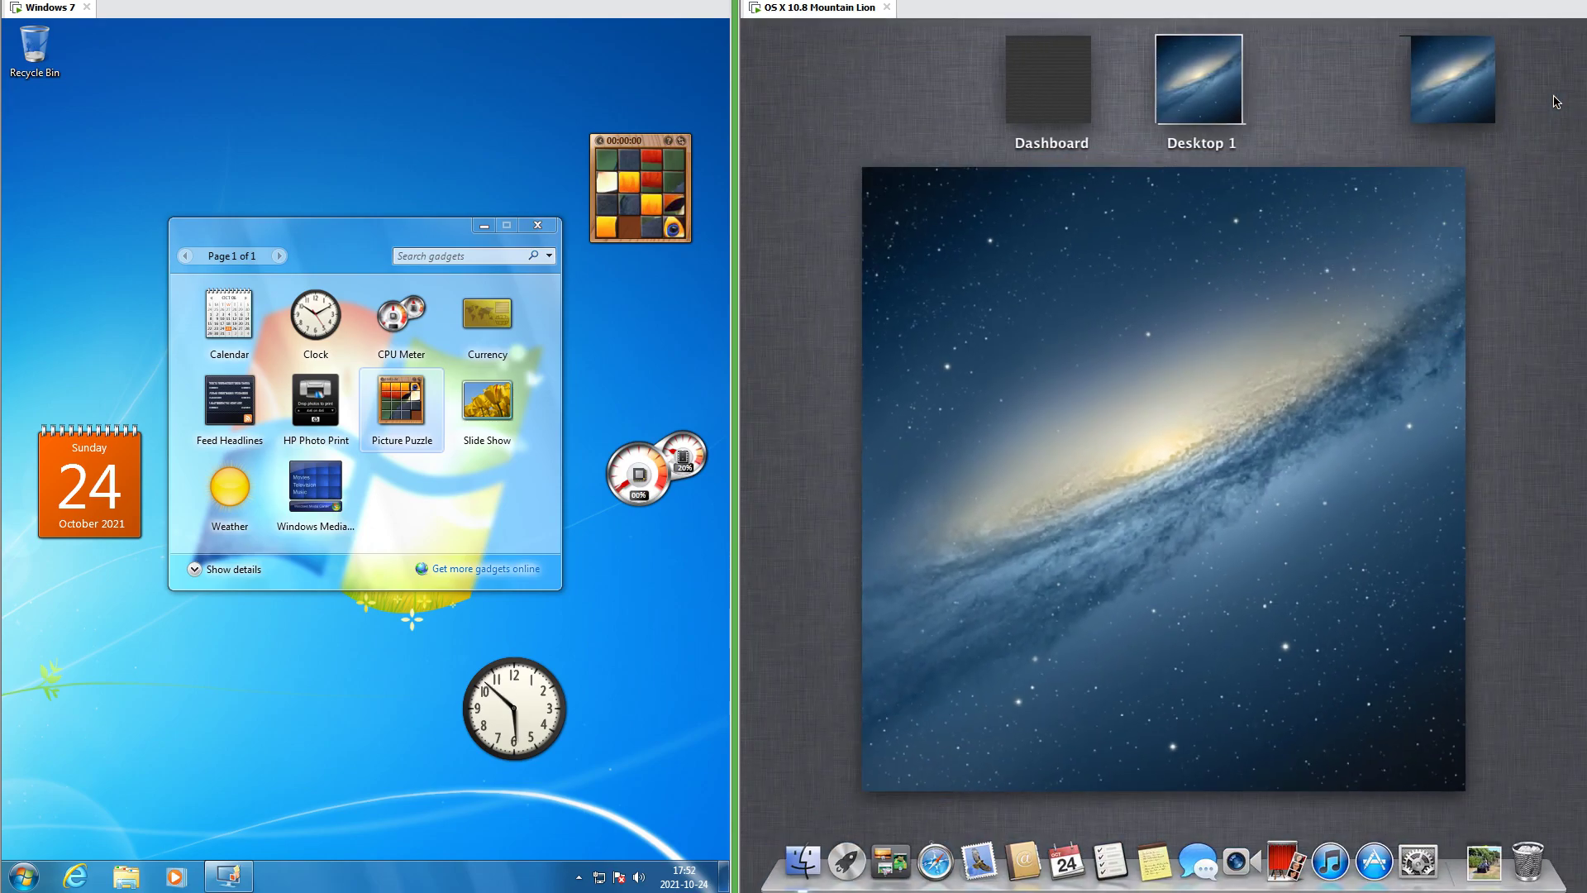
left_click(1313, 78)
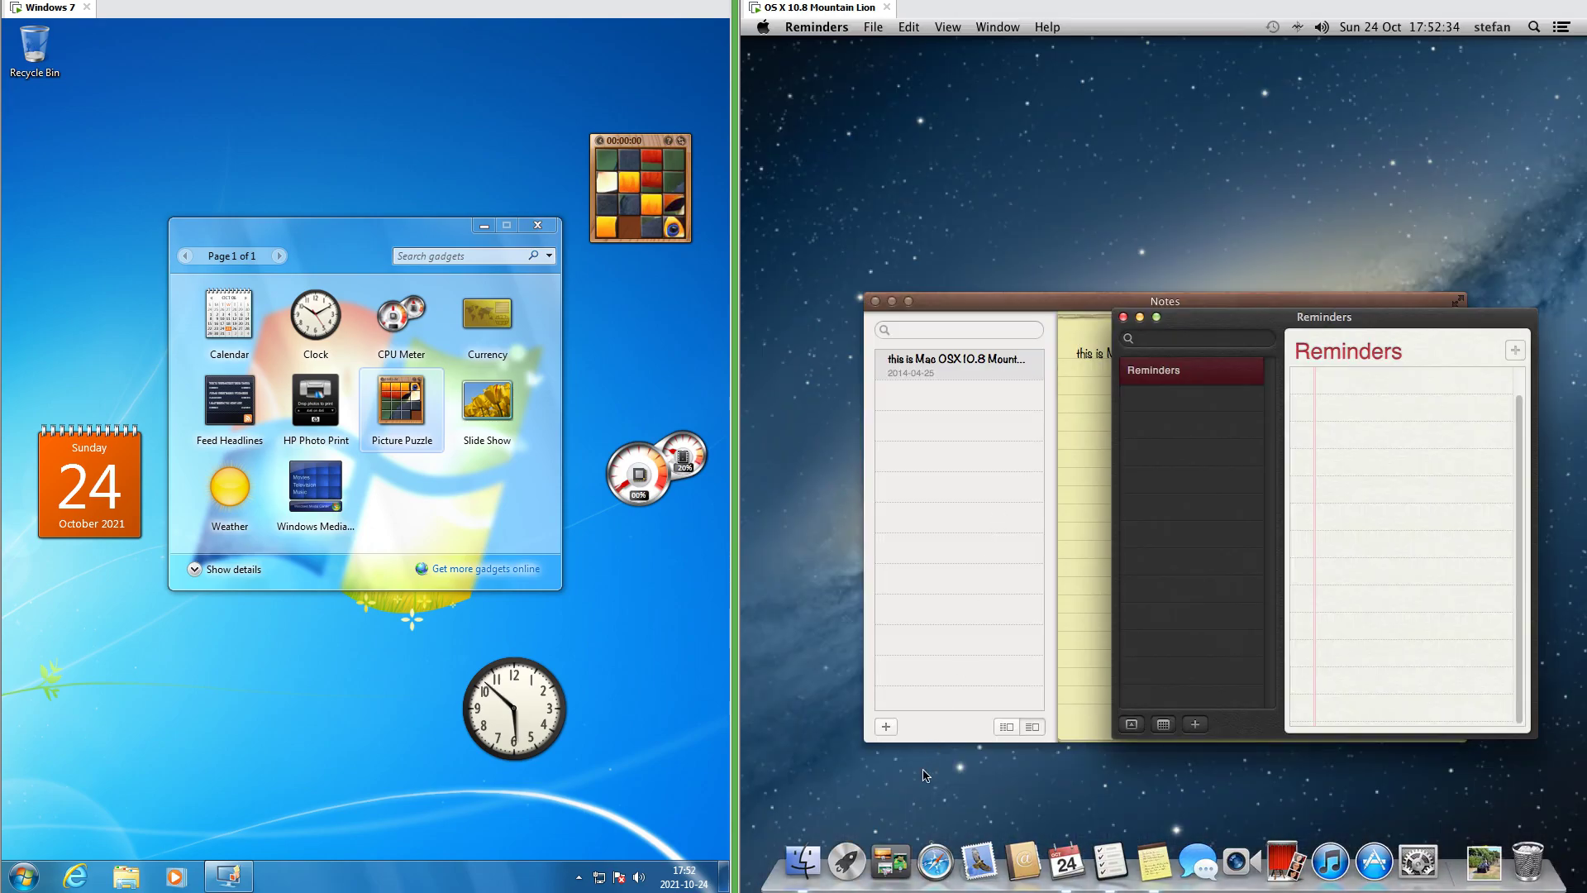
left_click(892, 859)
left_click(1177, 104)
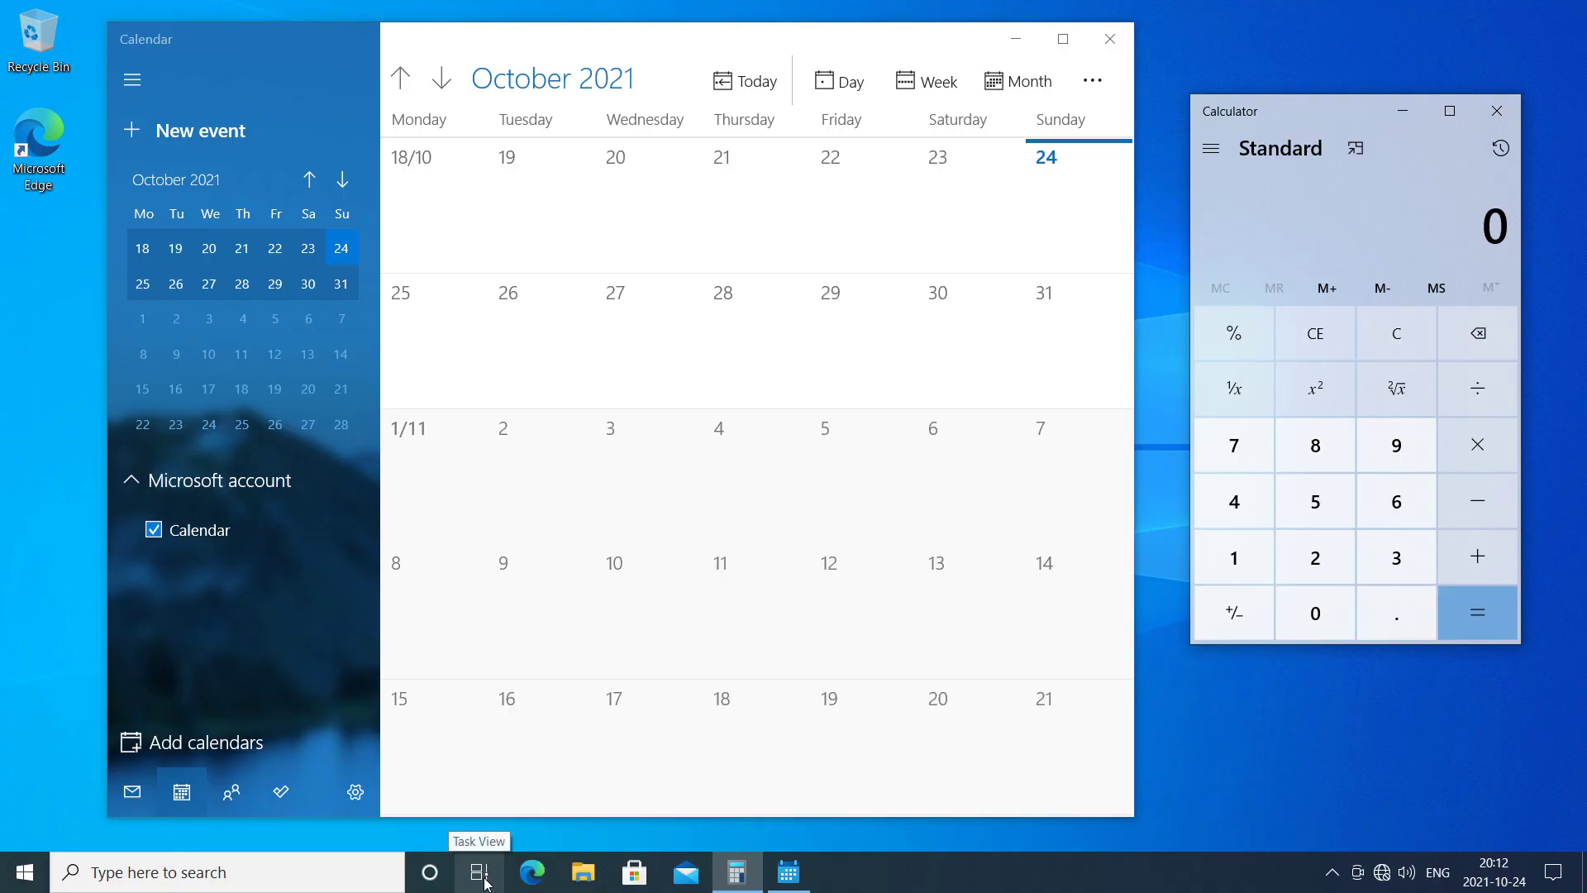
left_click(485, 880)
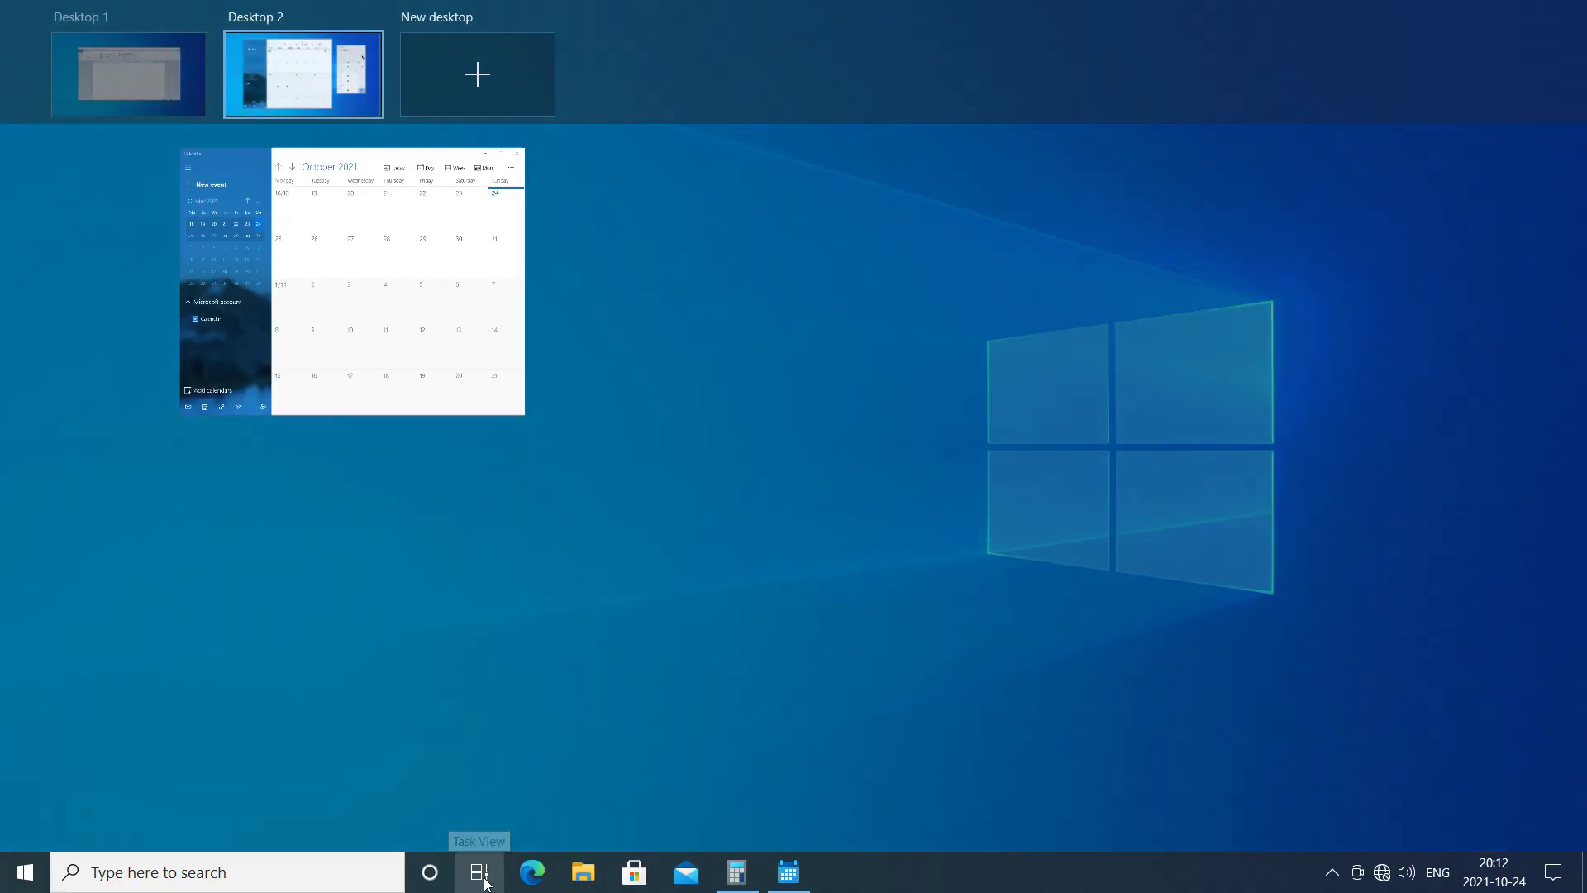
left_click(155, 72)
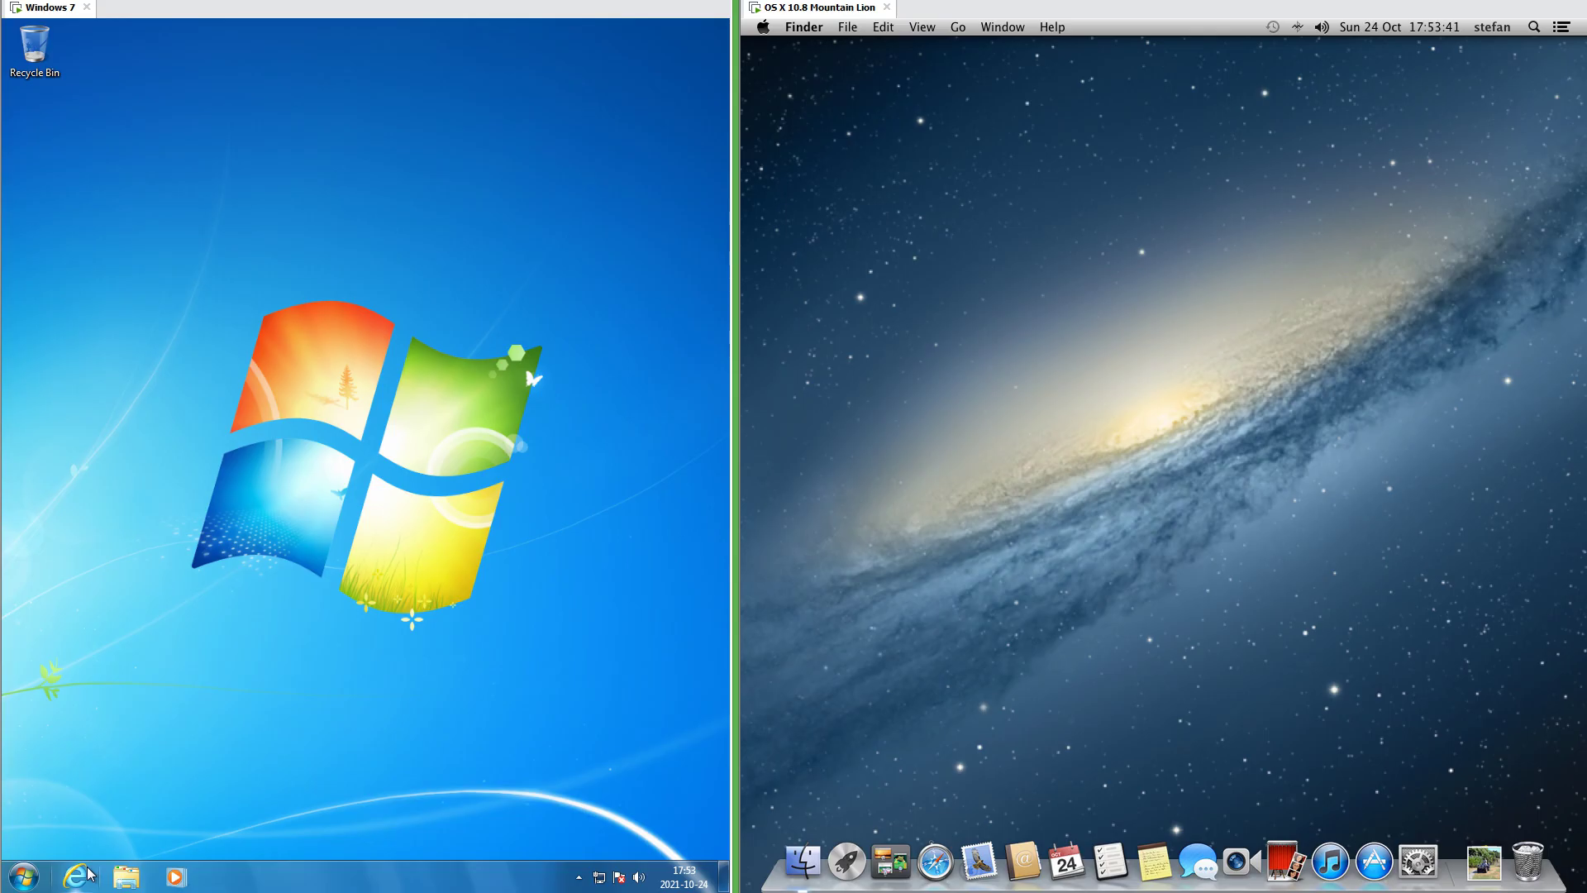
Open Internet Explorer and Safari, then log off Windows 7 and log out of the Mac.
left_click(75, 876)
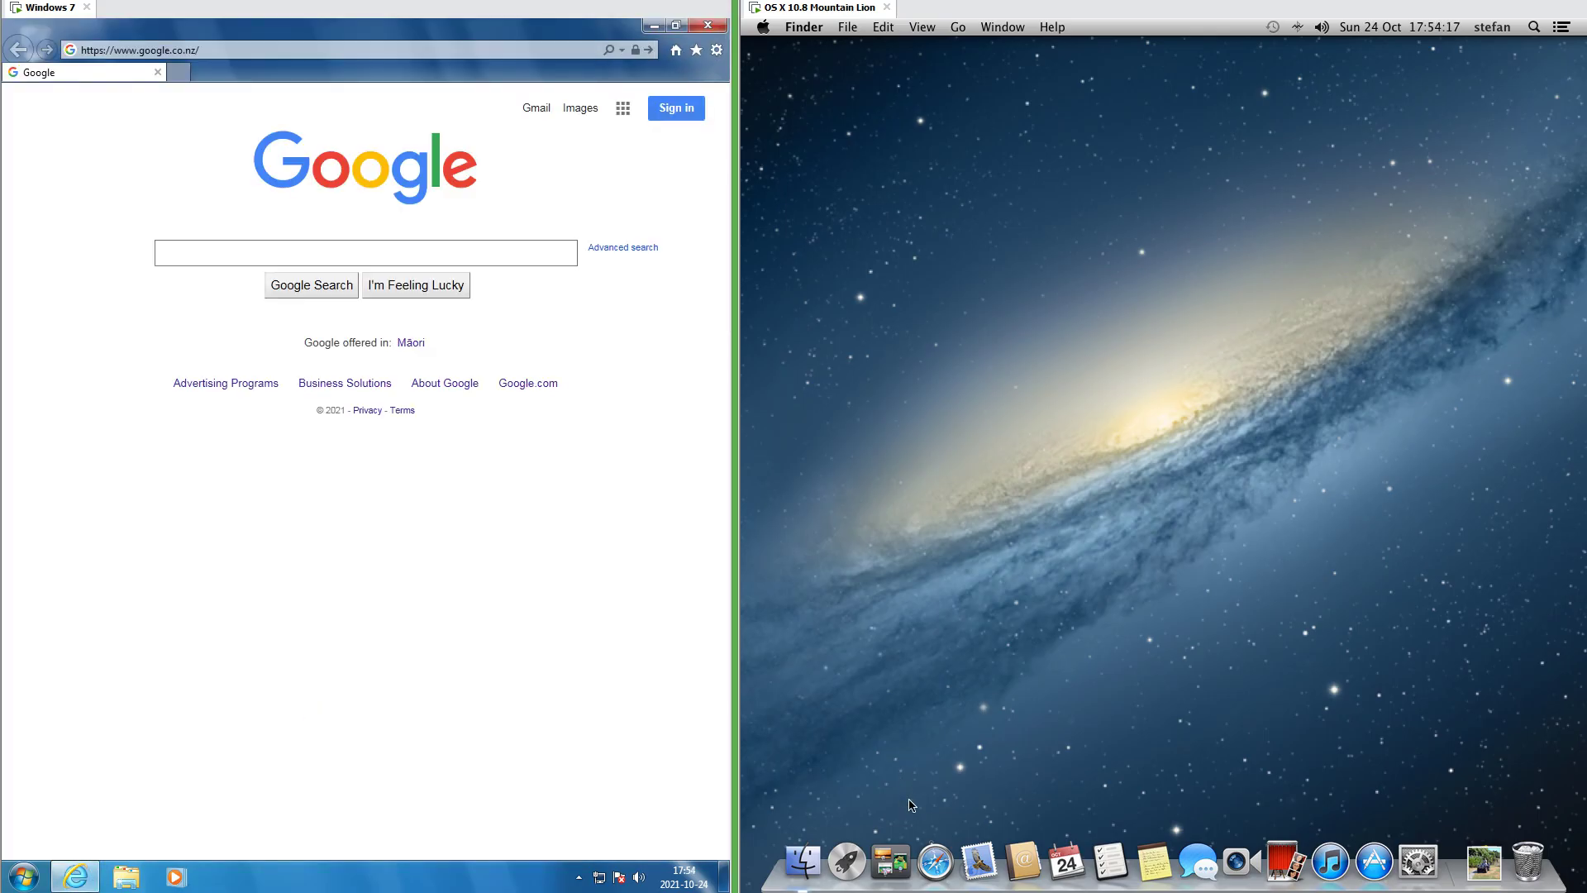
left_click(935, 860)
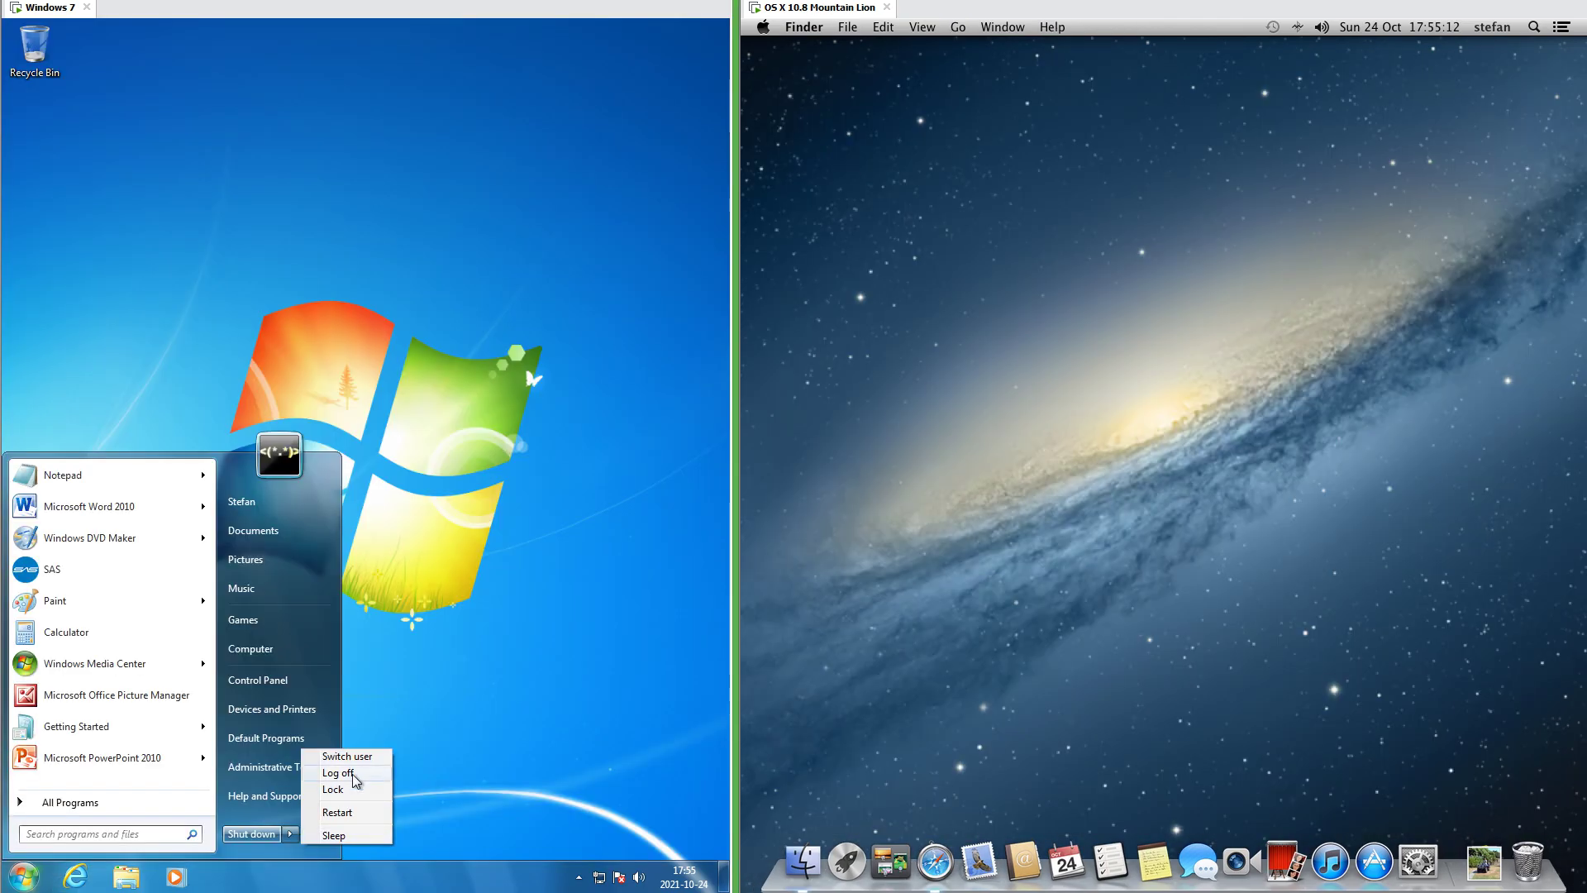
left_click(354, 680)
left_click(763, 27)
left_click(816, 252)
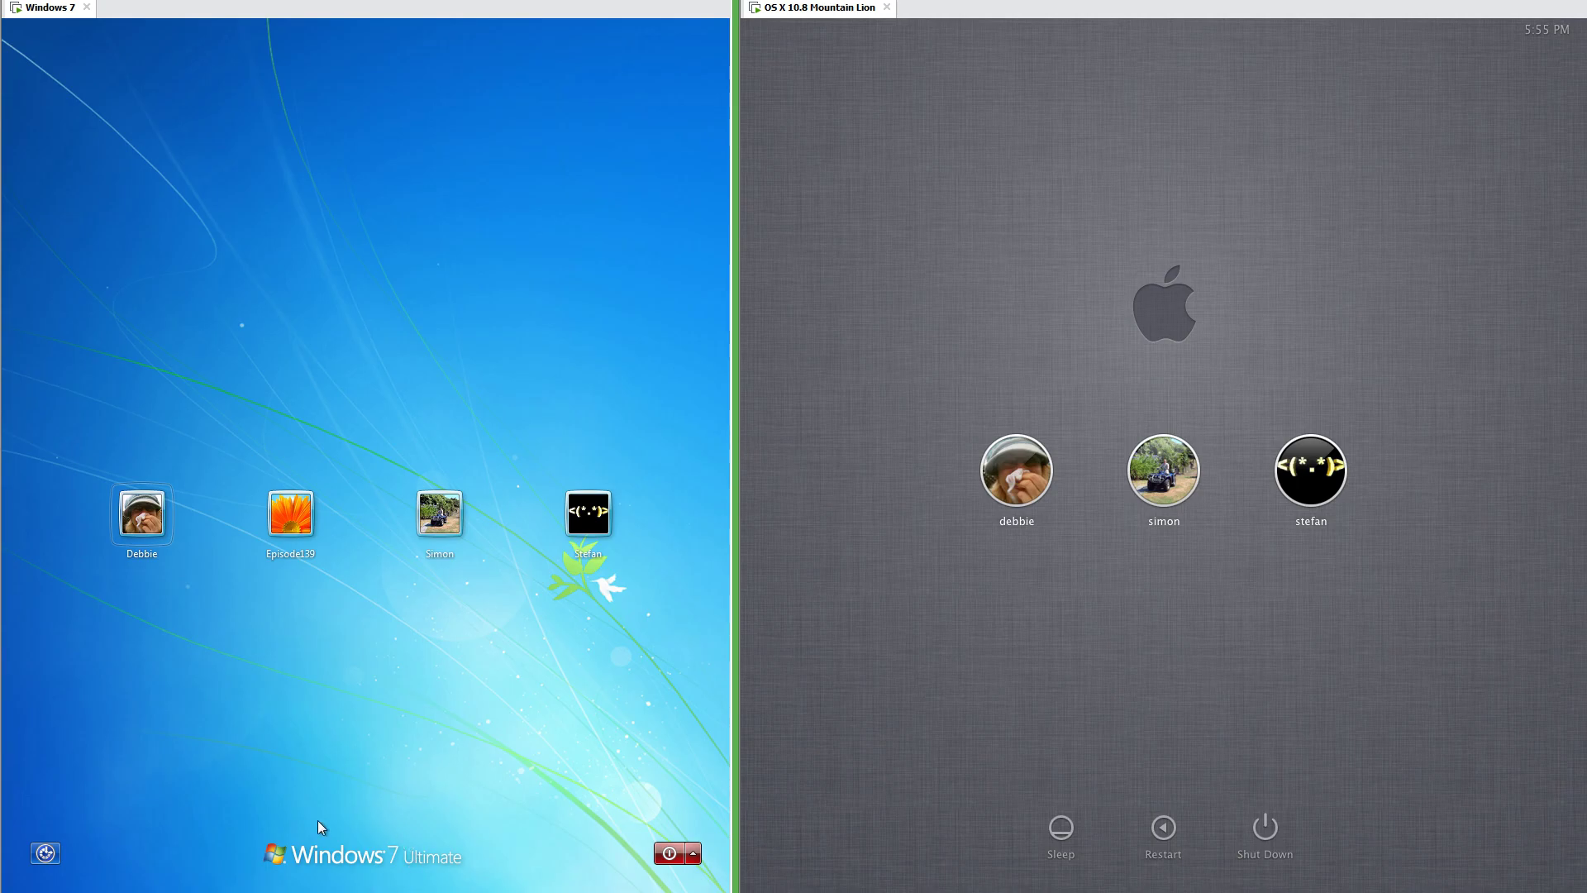
left_click(1226, 410)
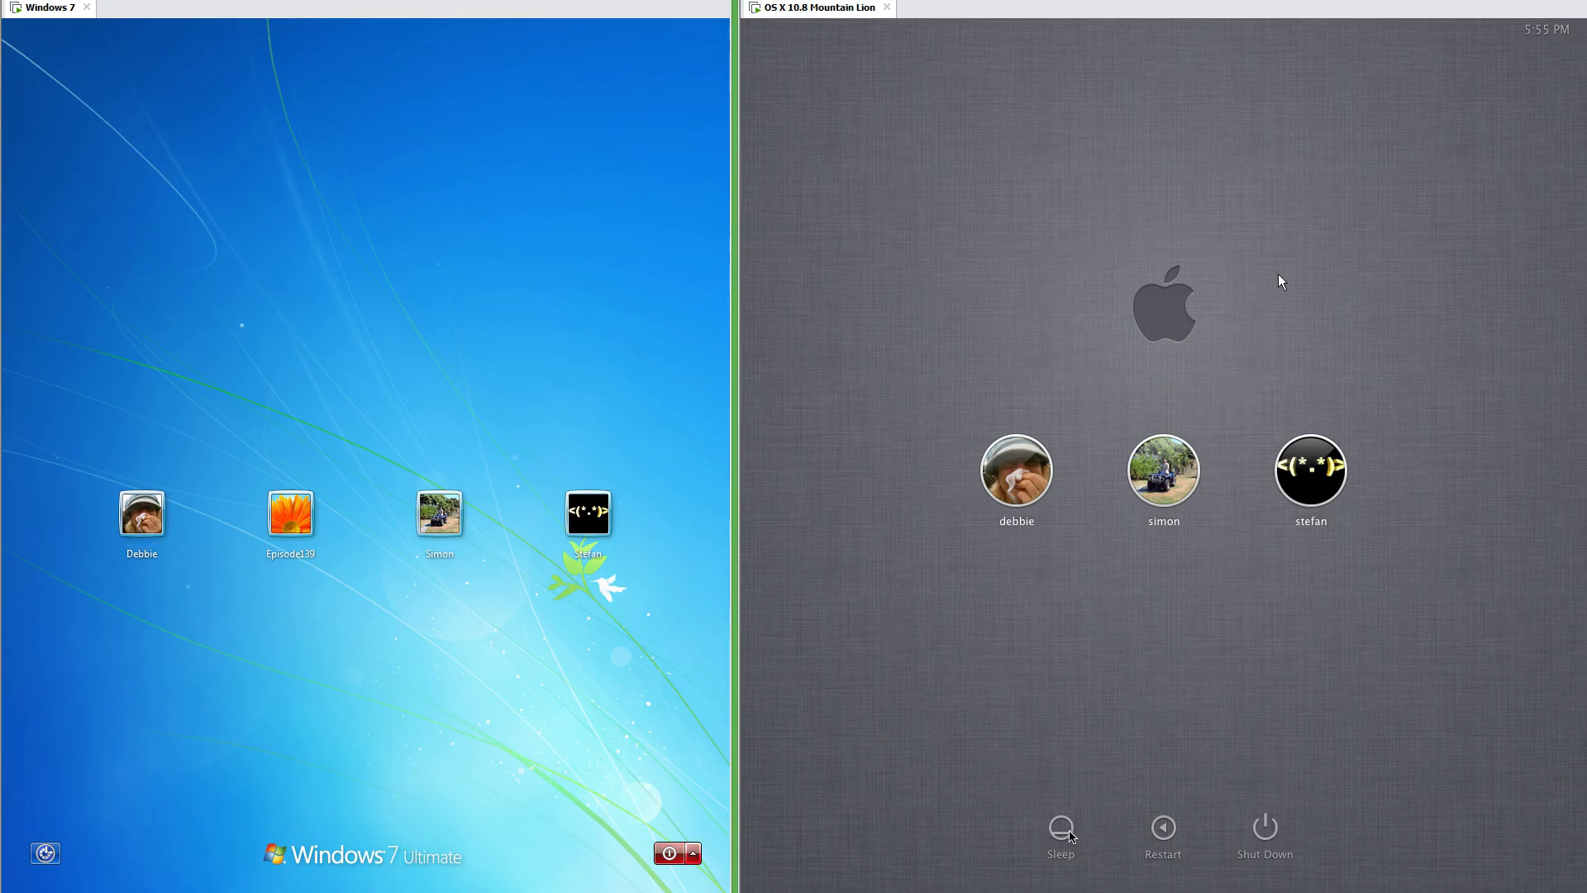
left_click(69, 835)
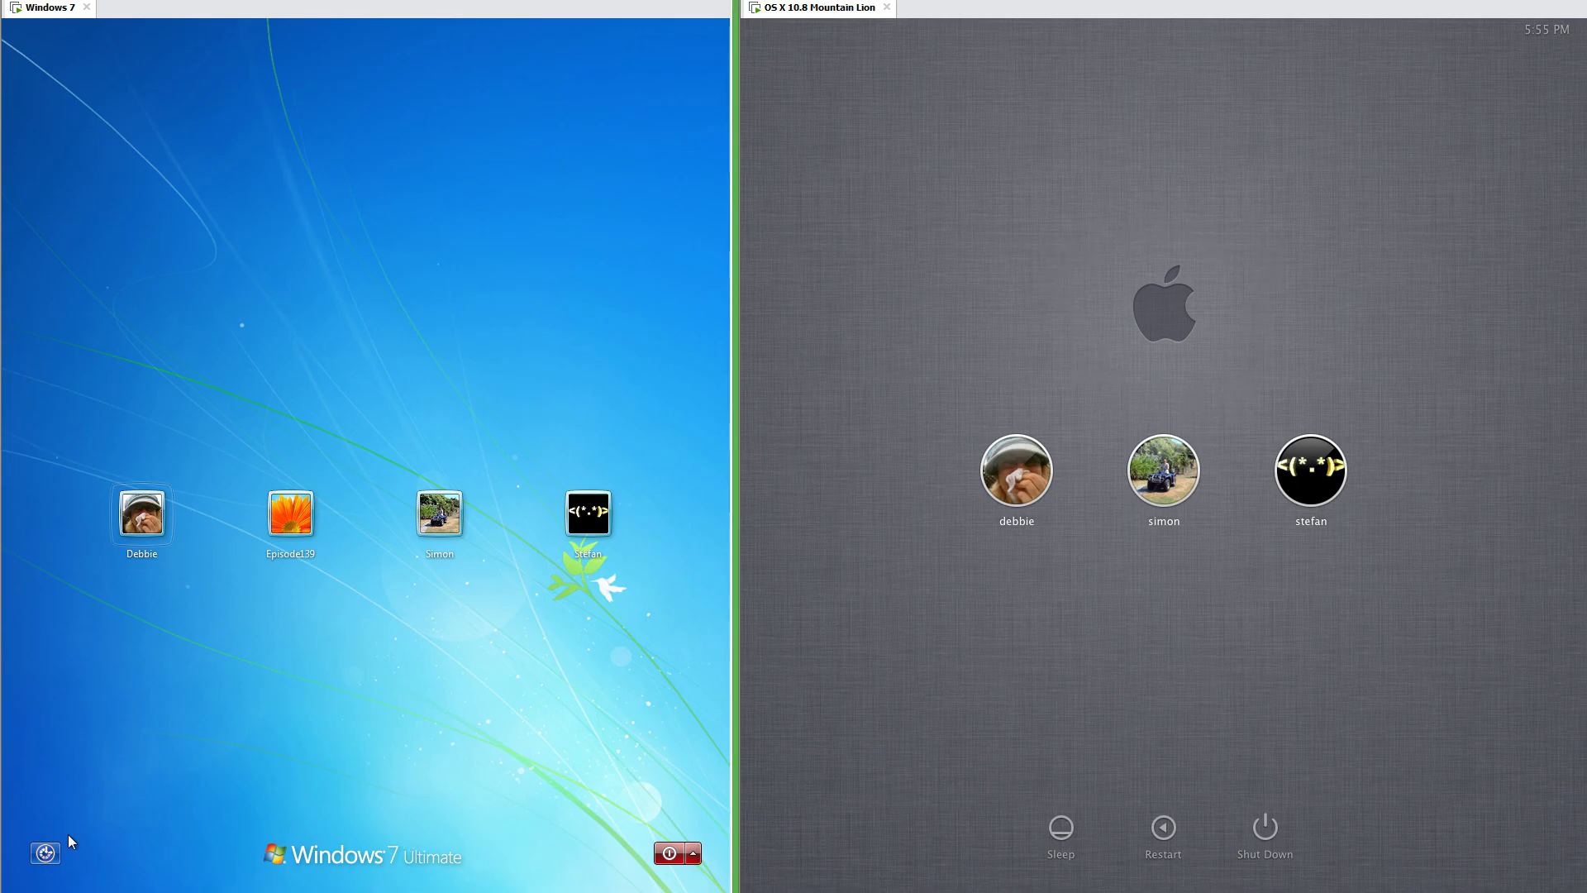
left_click(50, 851)
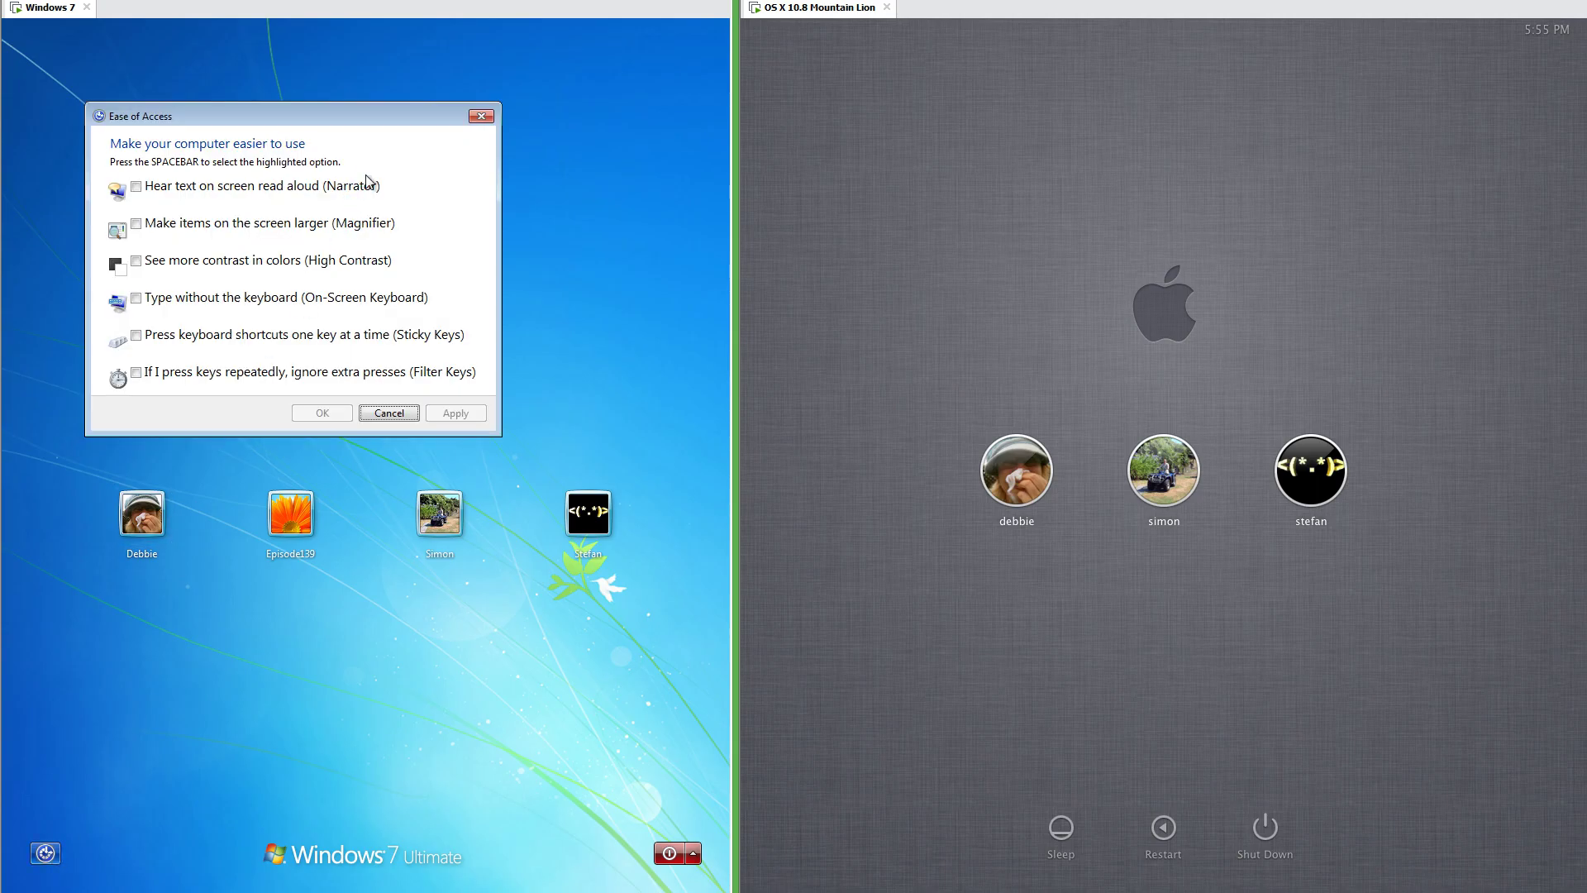
left_click(479, 116)
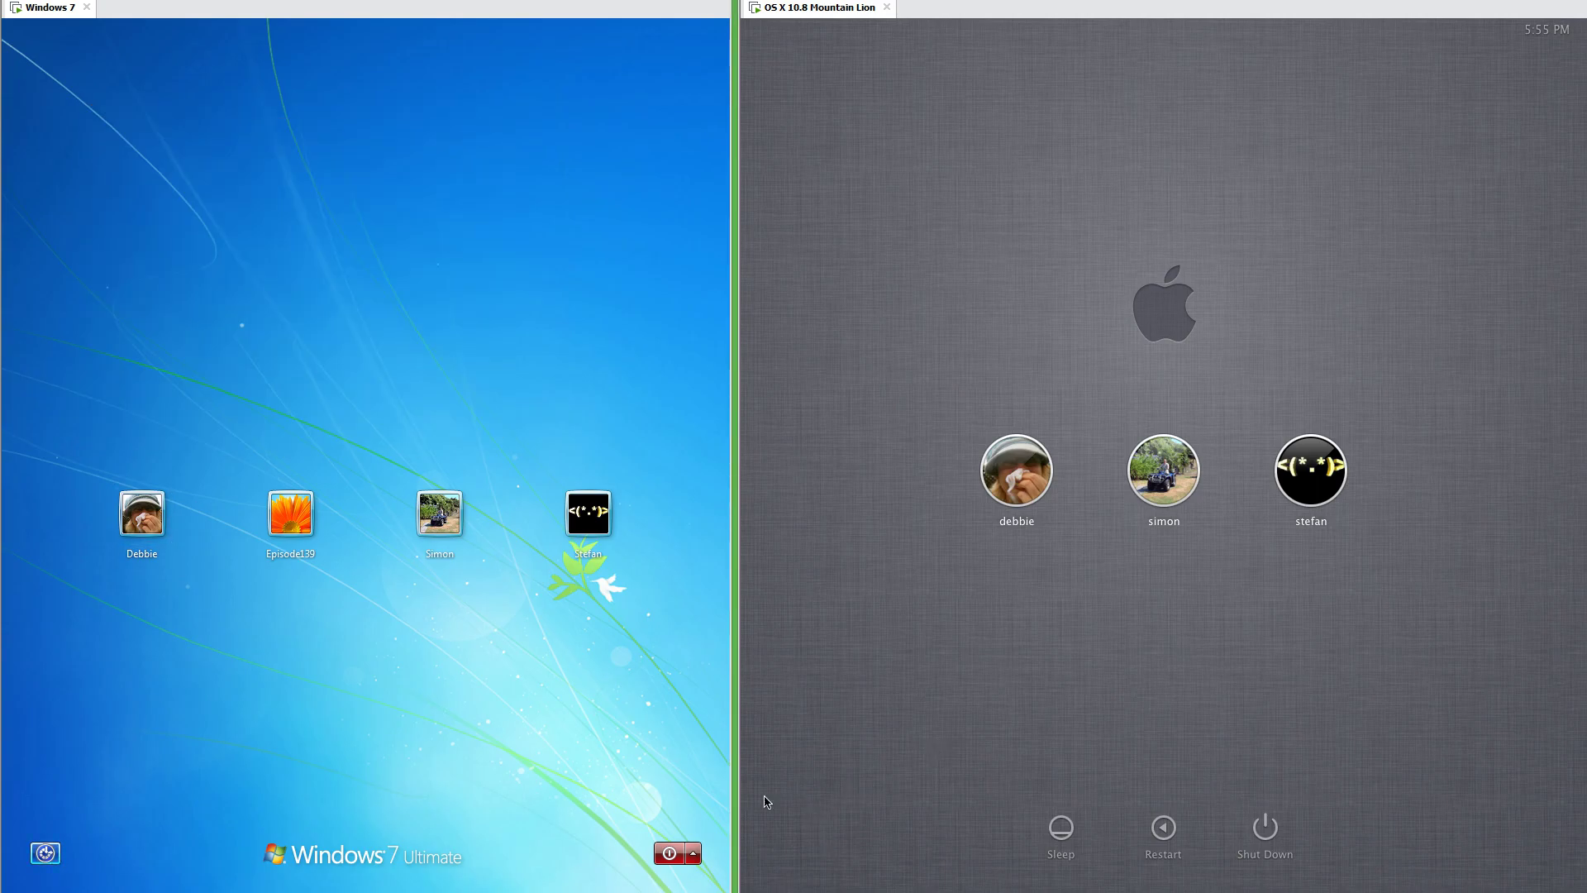
left_click(692, 852)
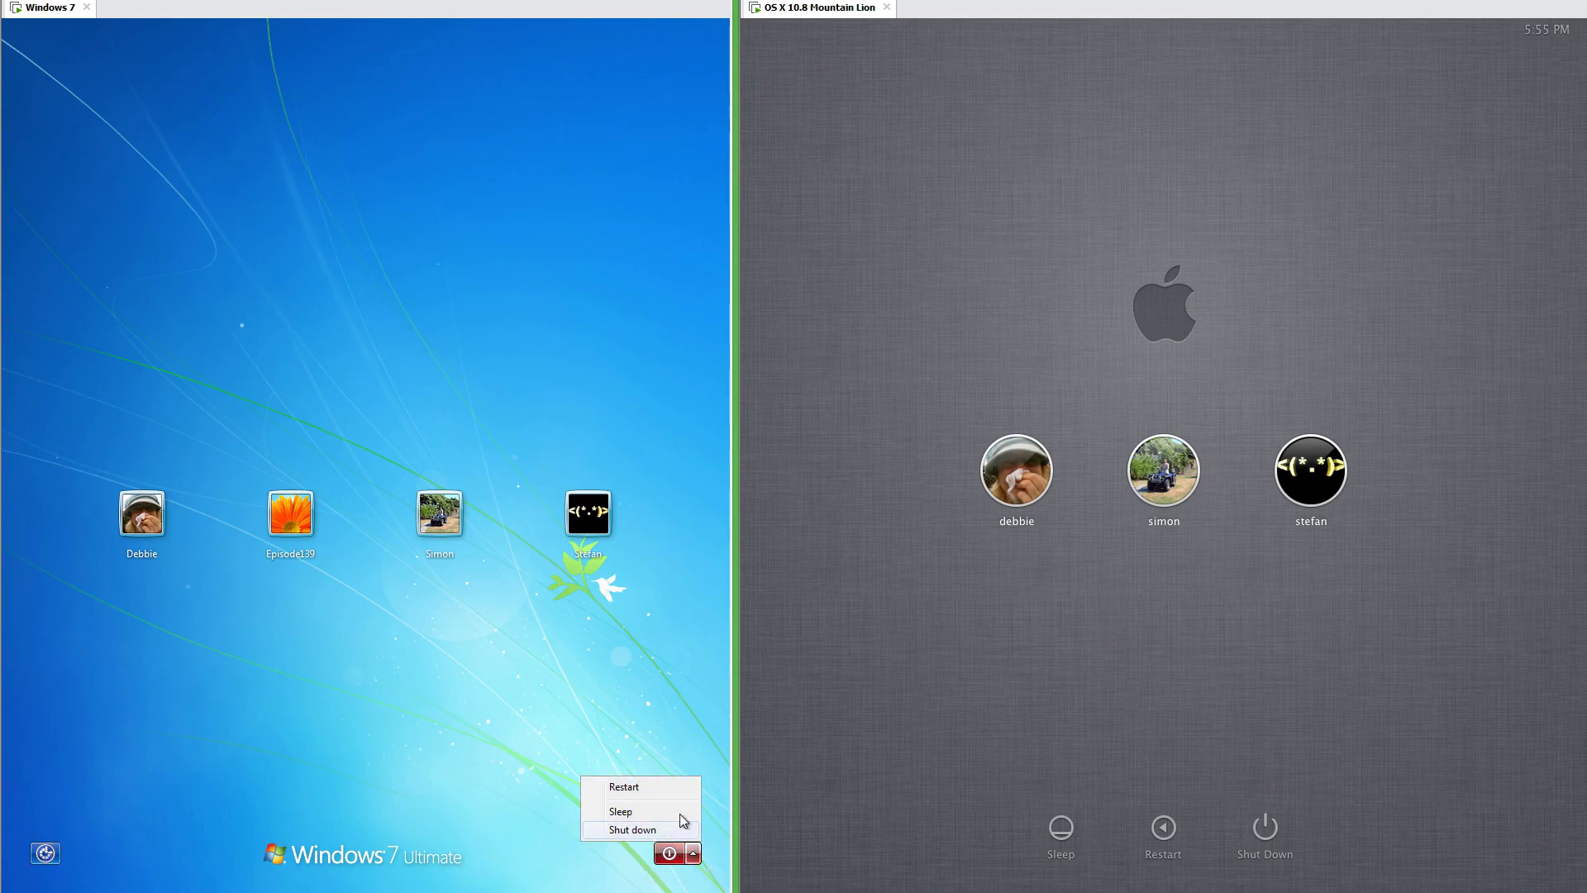
left_click(638, 734)
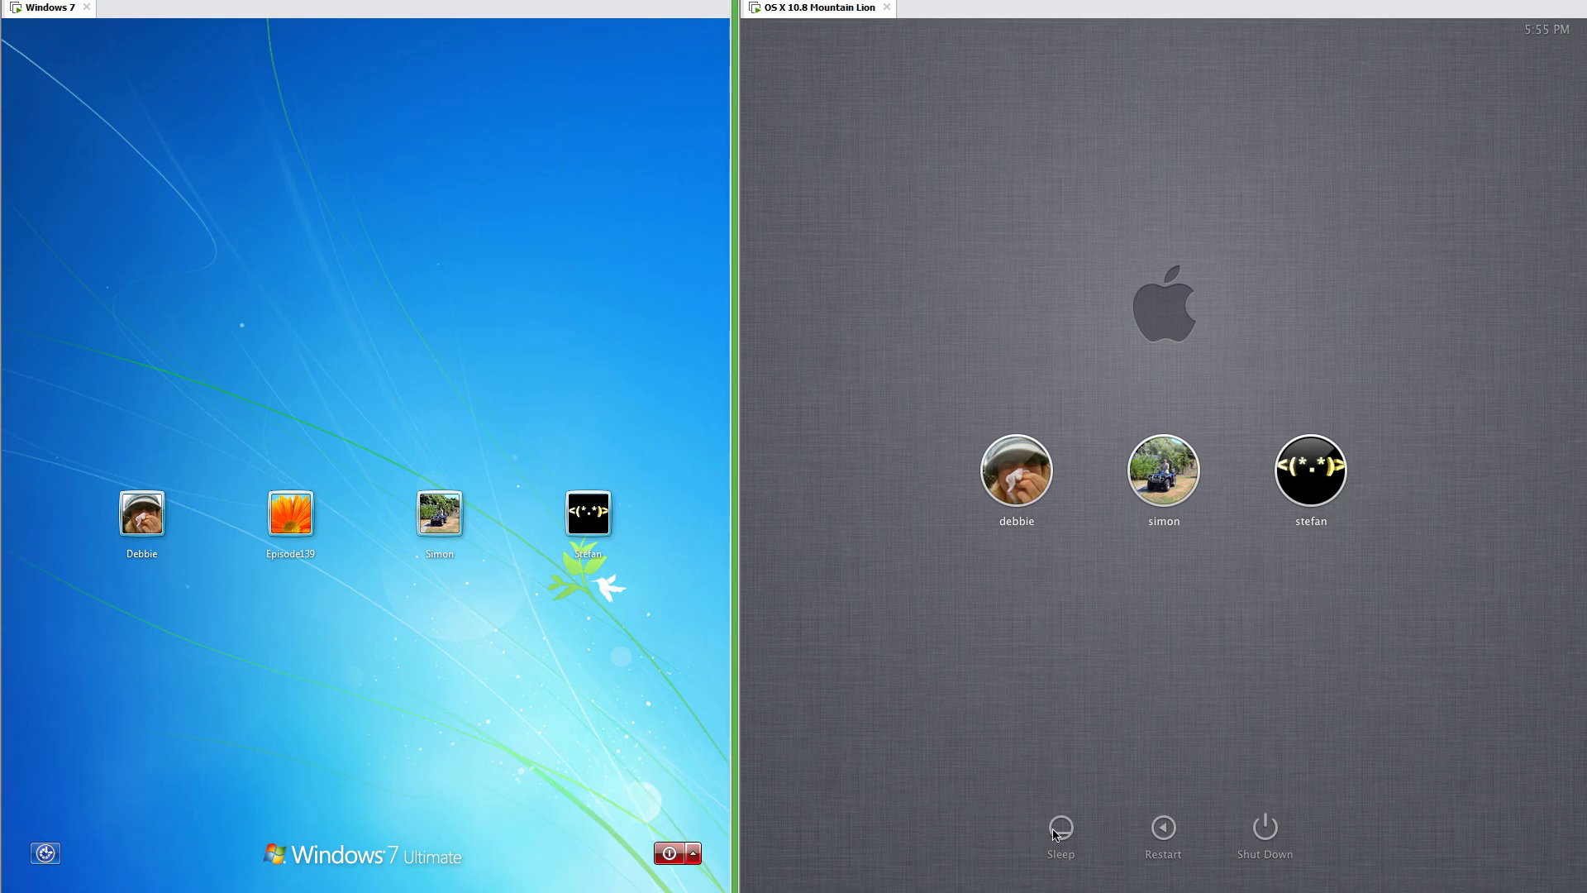